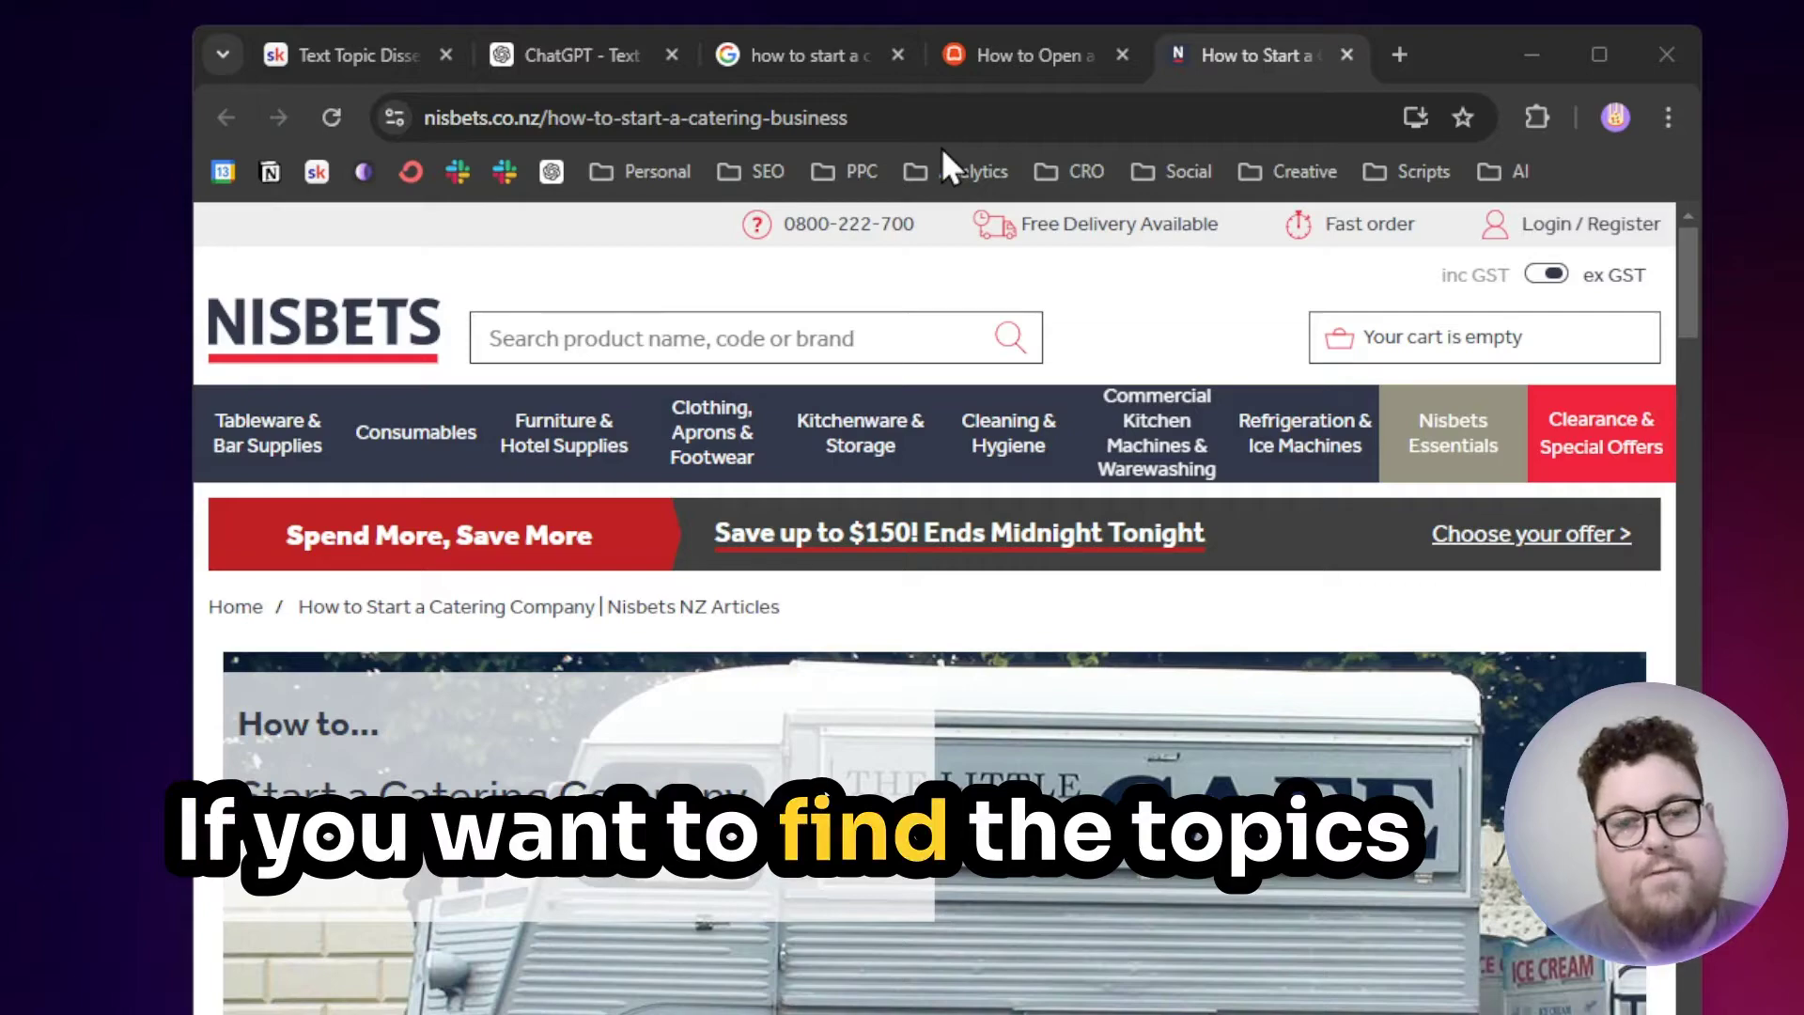
Step: Bring up the 'how to start a catering business' Google results and scroll through them
{"action": "left_click", "coordinate": [801, 55]}
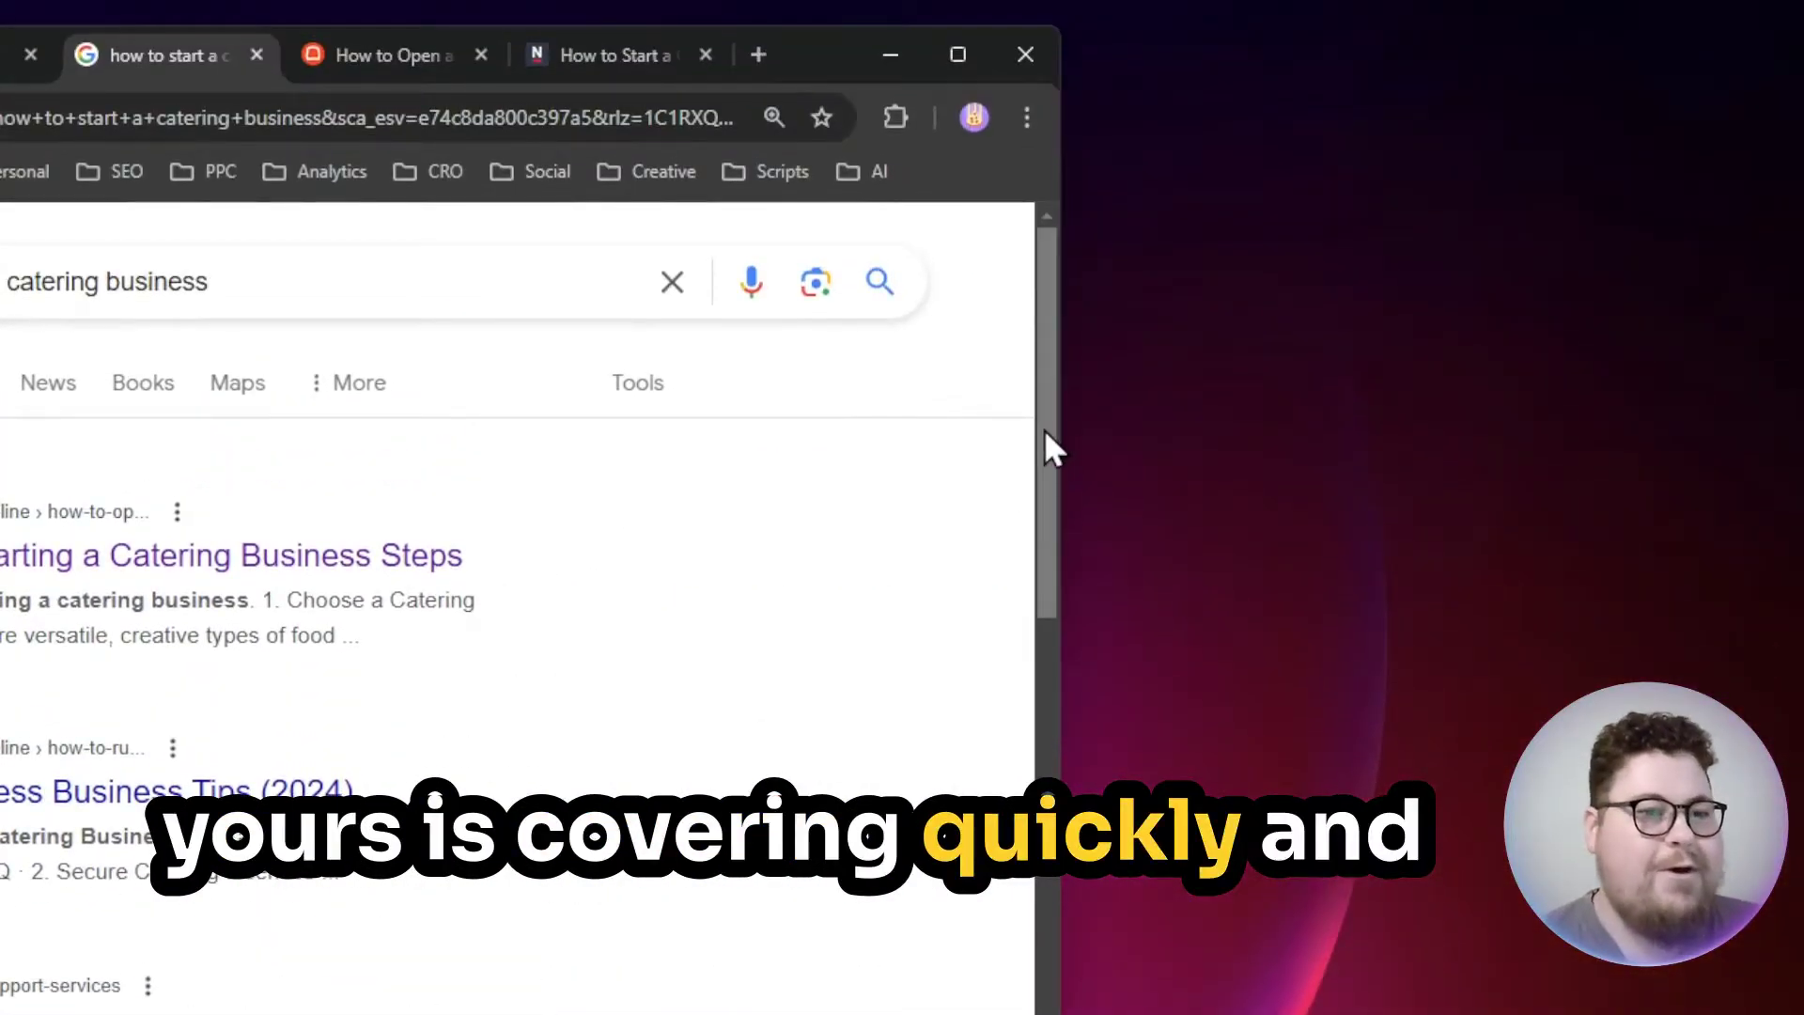
{"action": "left_click_drag", "start_coordinate": [1045, 428], "coordinate": [1026, 712]}
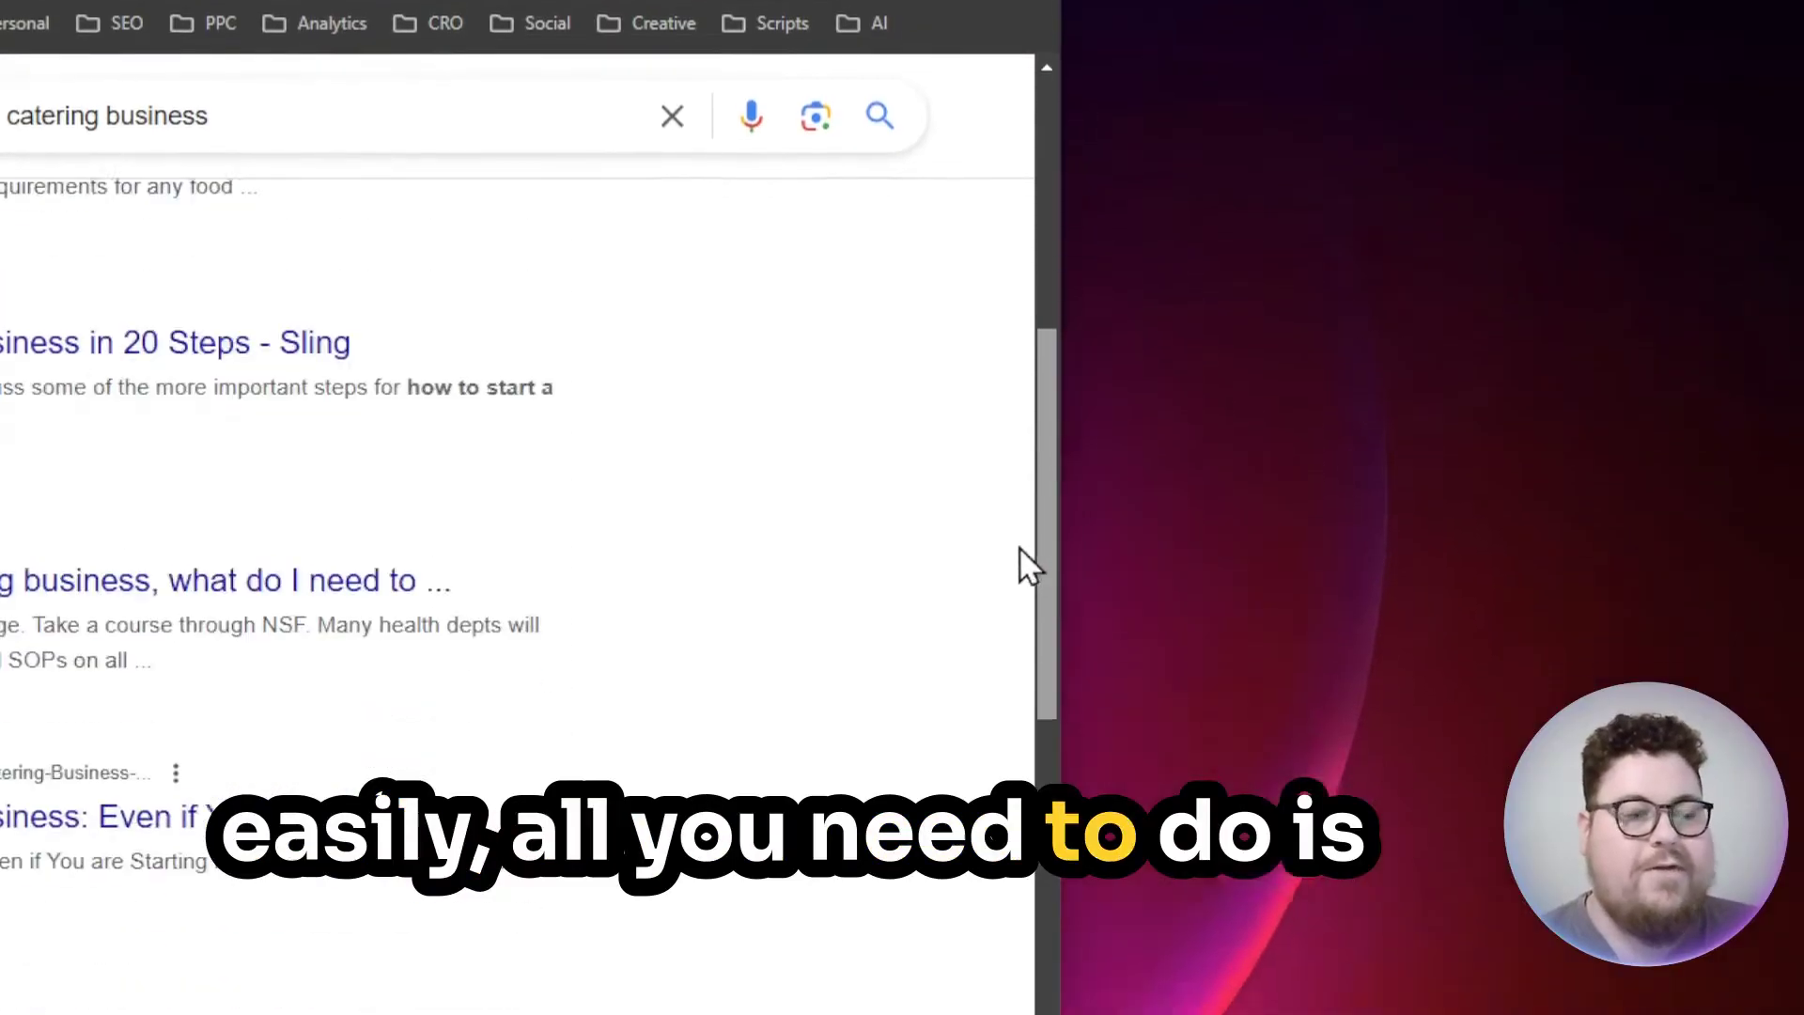
{"action": "left_click_drag", "start_coordinate": [1029, 564], "coordinate": [1024, 647]}
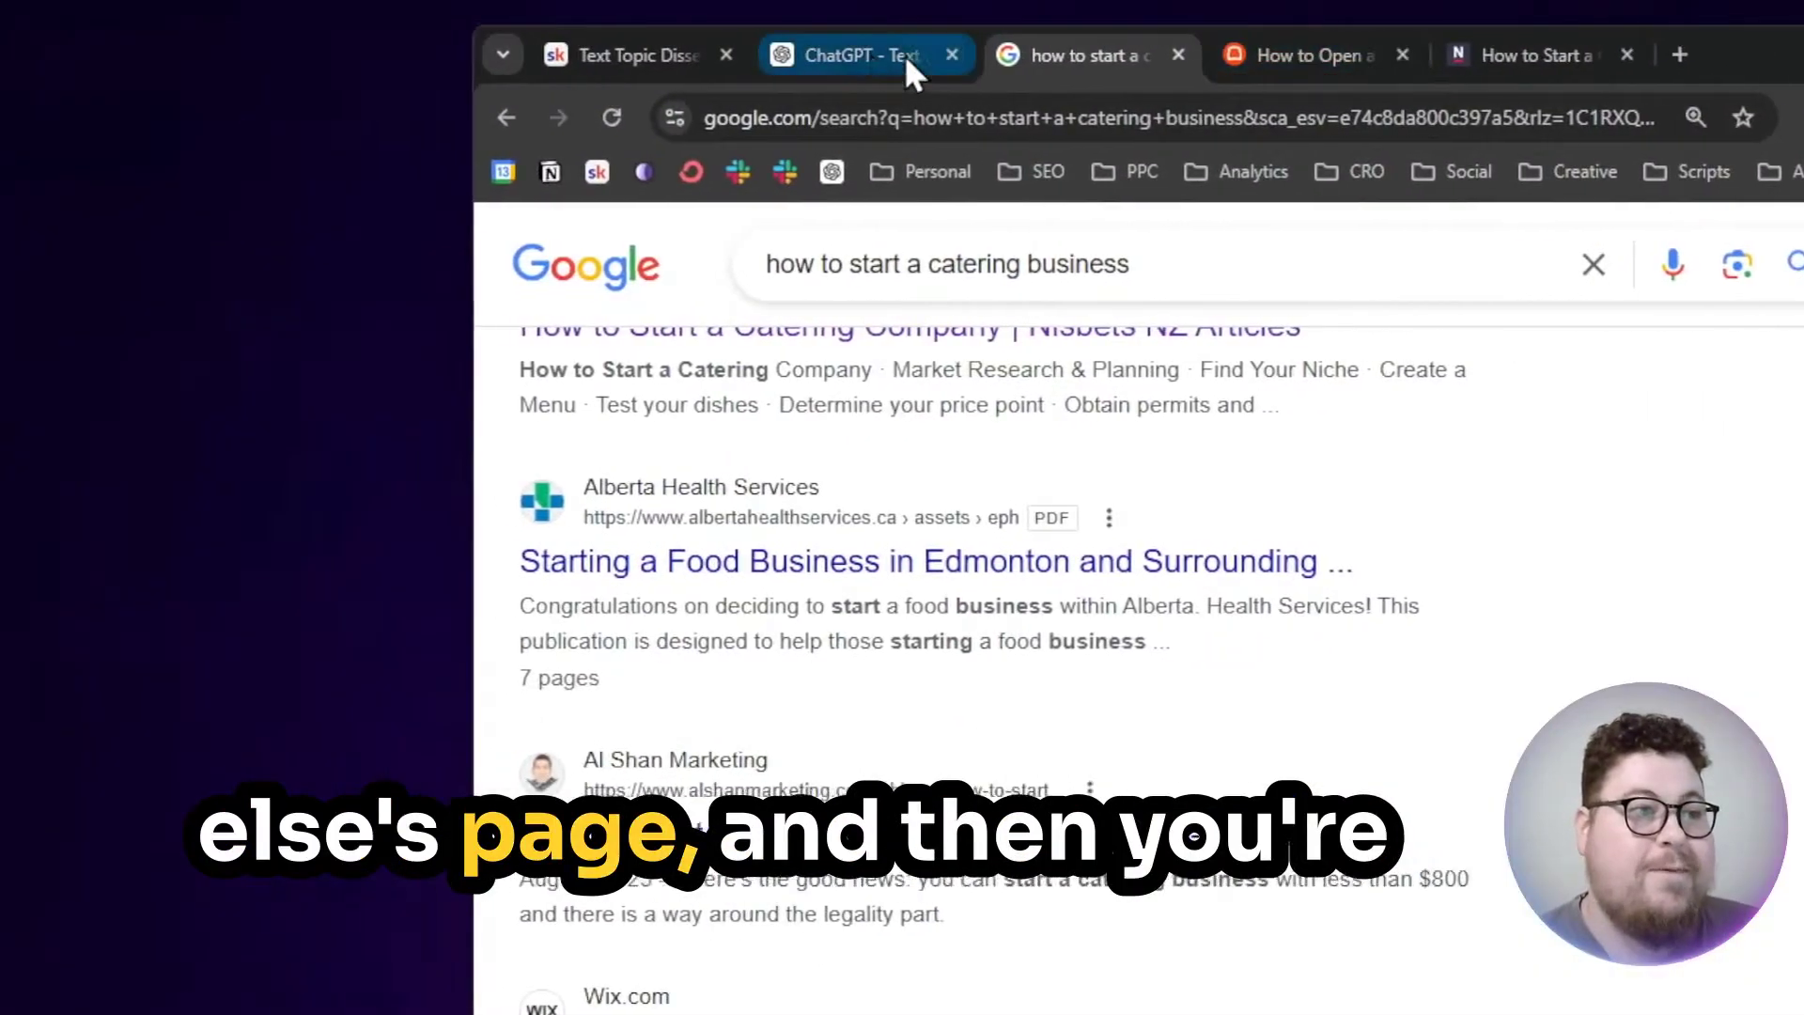
{"action": "left_click", "coordinate": [904, 55]}
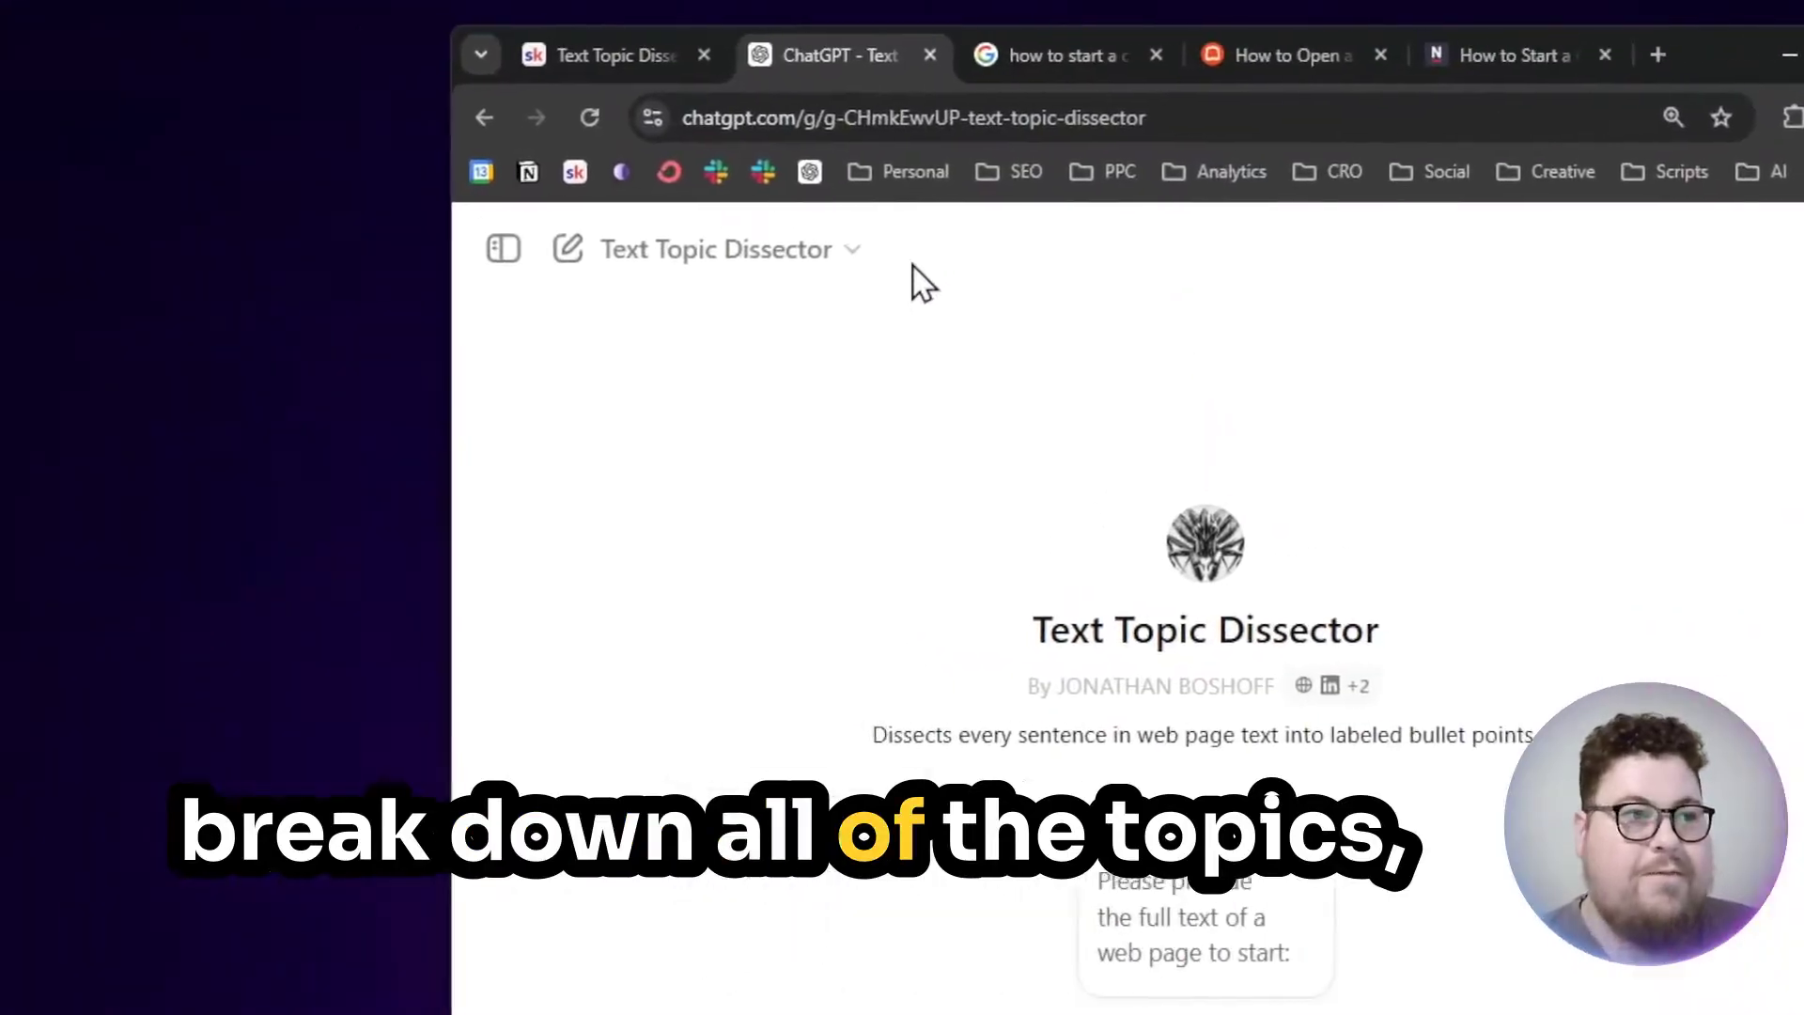
{"action": "left_click", "coordinate": [939, 60]}
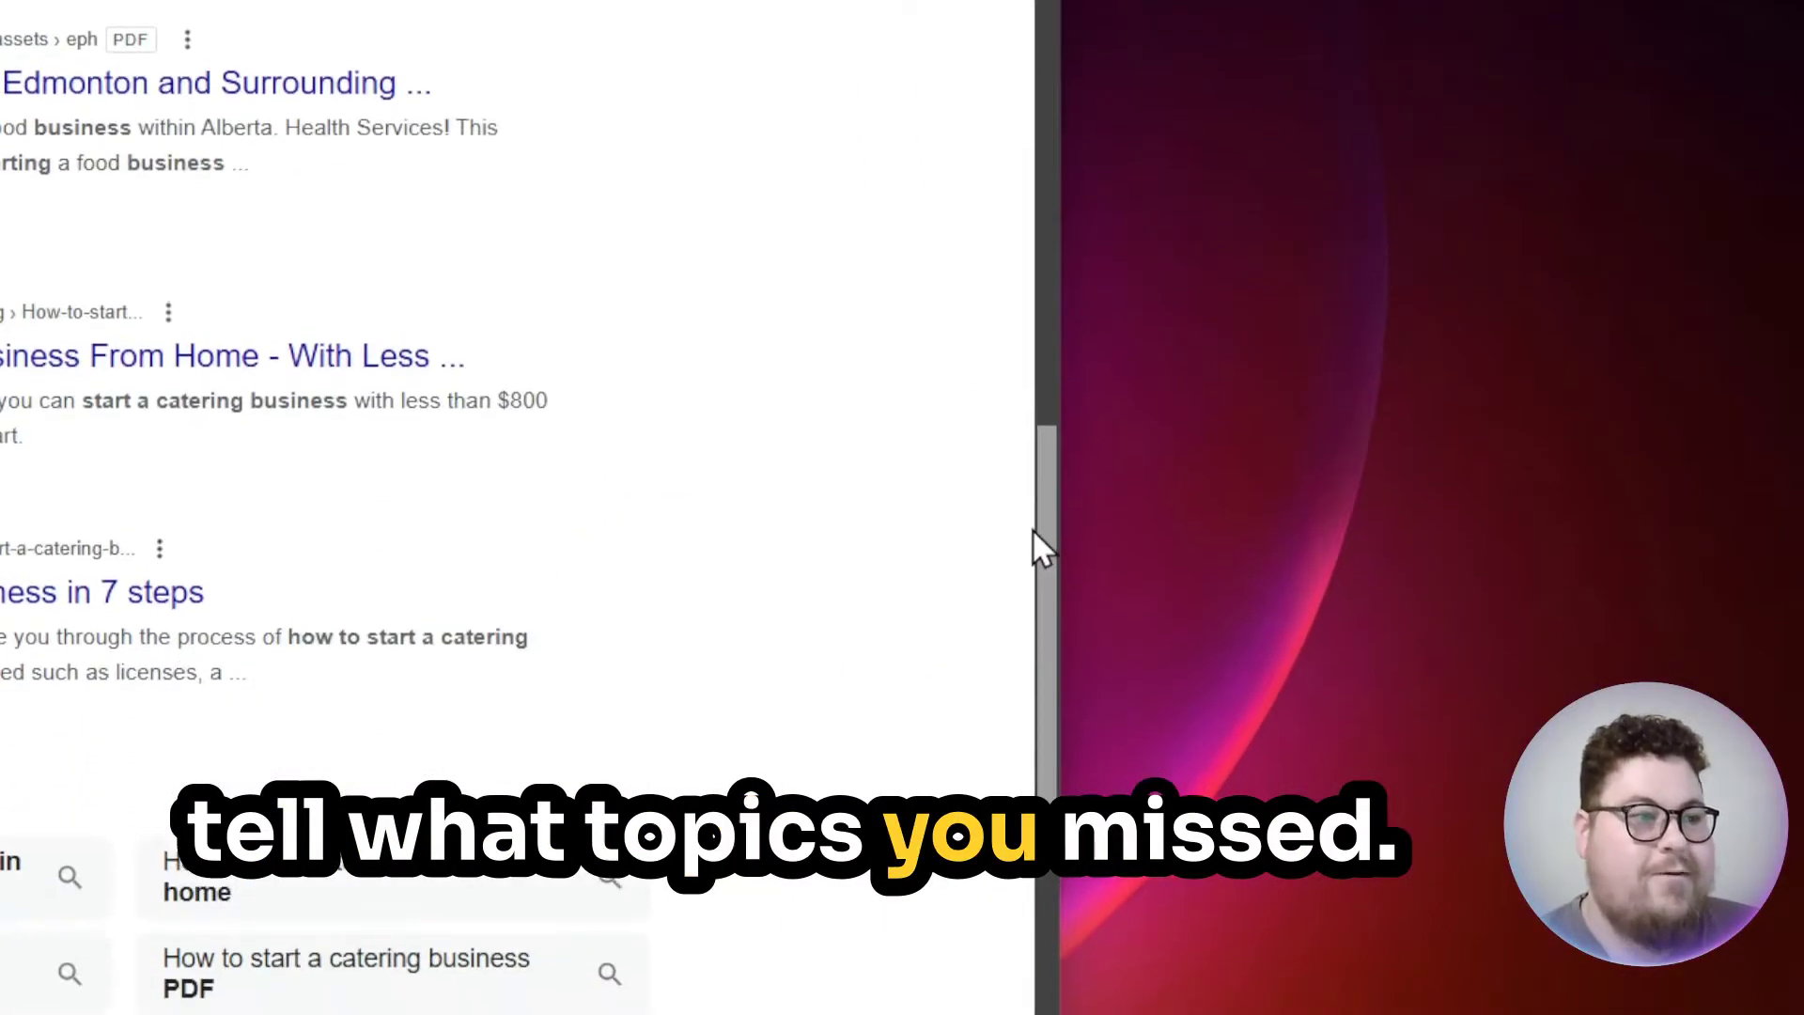
{"action": "left_click_drag", "start_coordinate": [1043, 550], "coordinate": [1089, 235]}
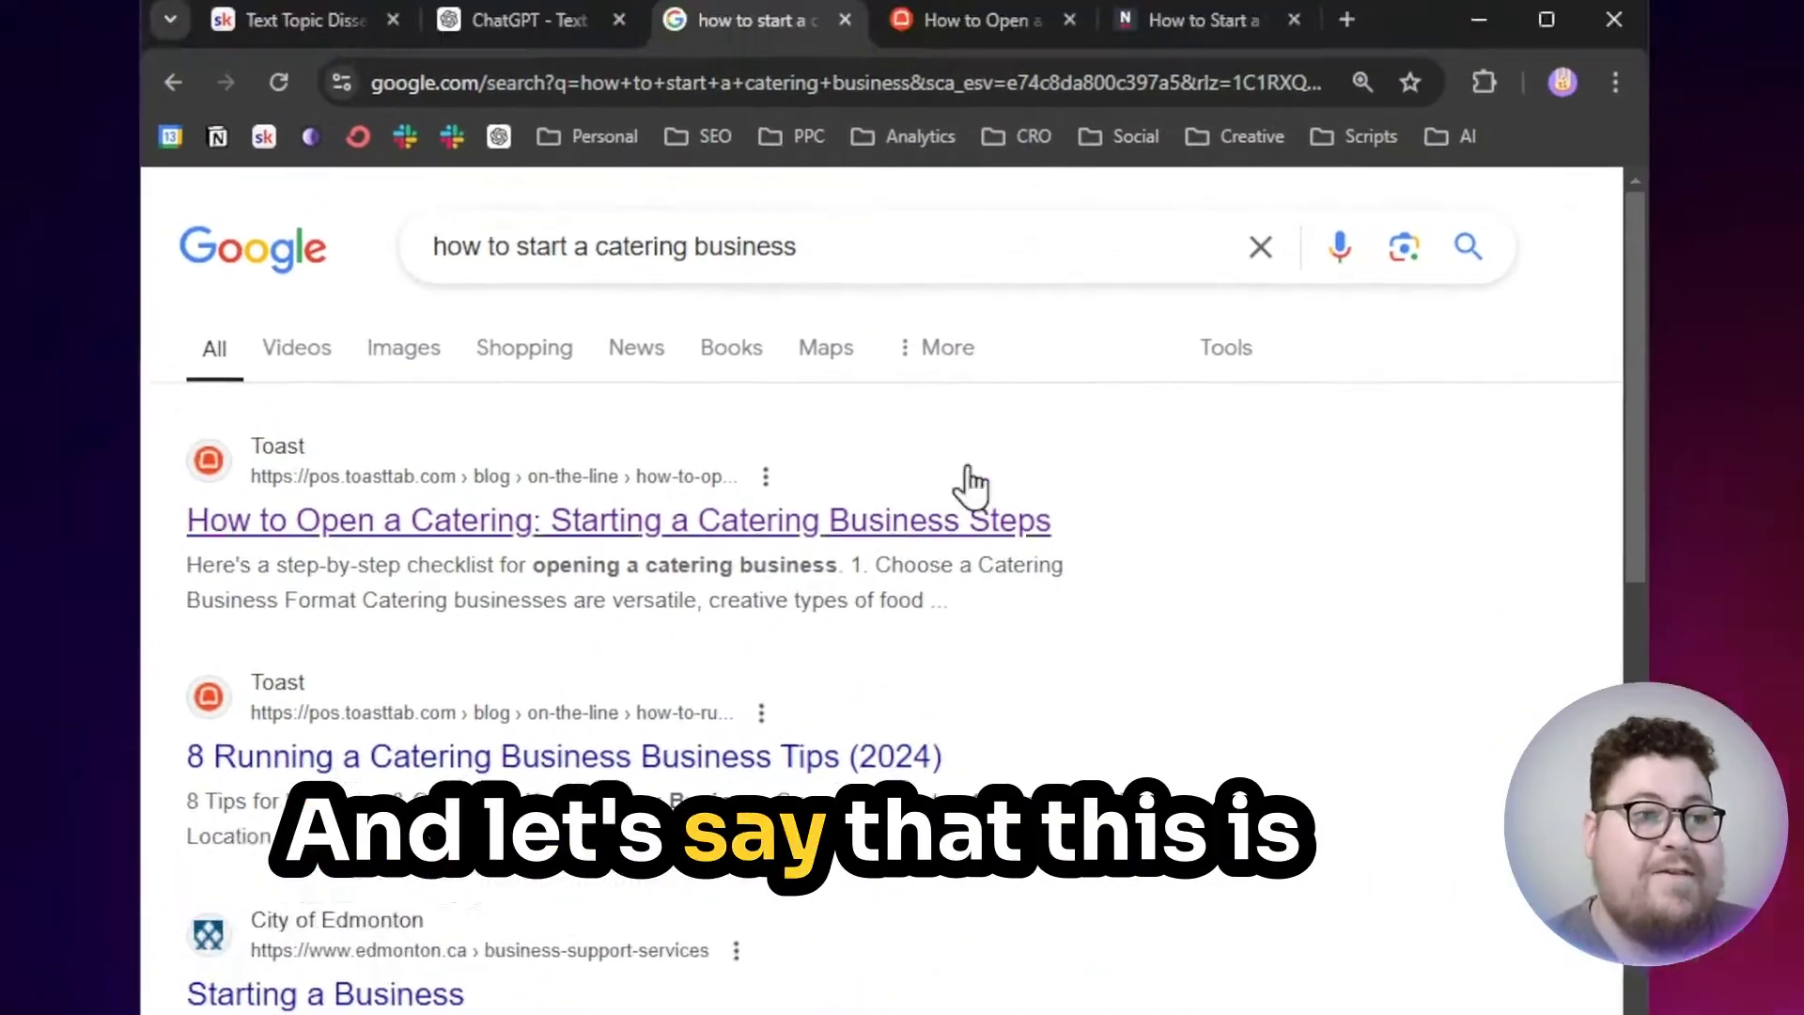
Step: Go back to the catering Google results and scroll down past the Nisbets listing
{"action": "left_click", "coordinate": [1151, 19]}
{"action": "left_click", "coordinate": [805, 35]}
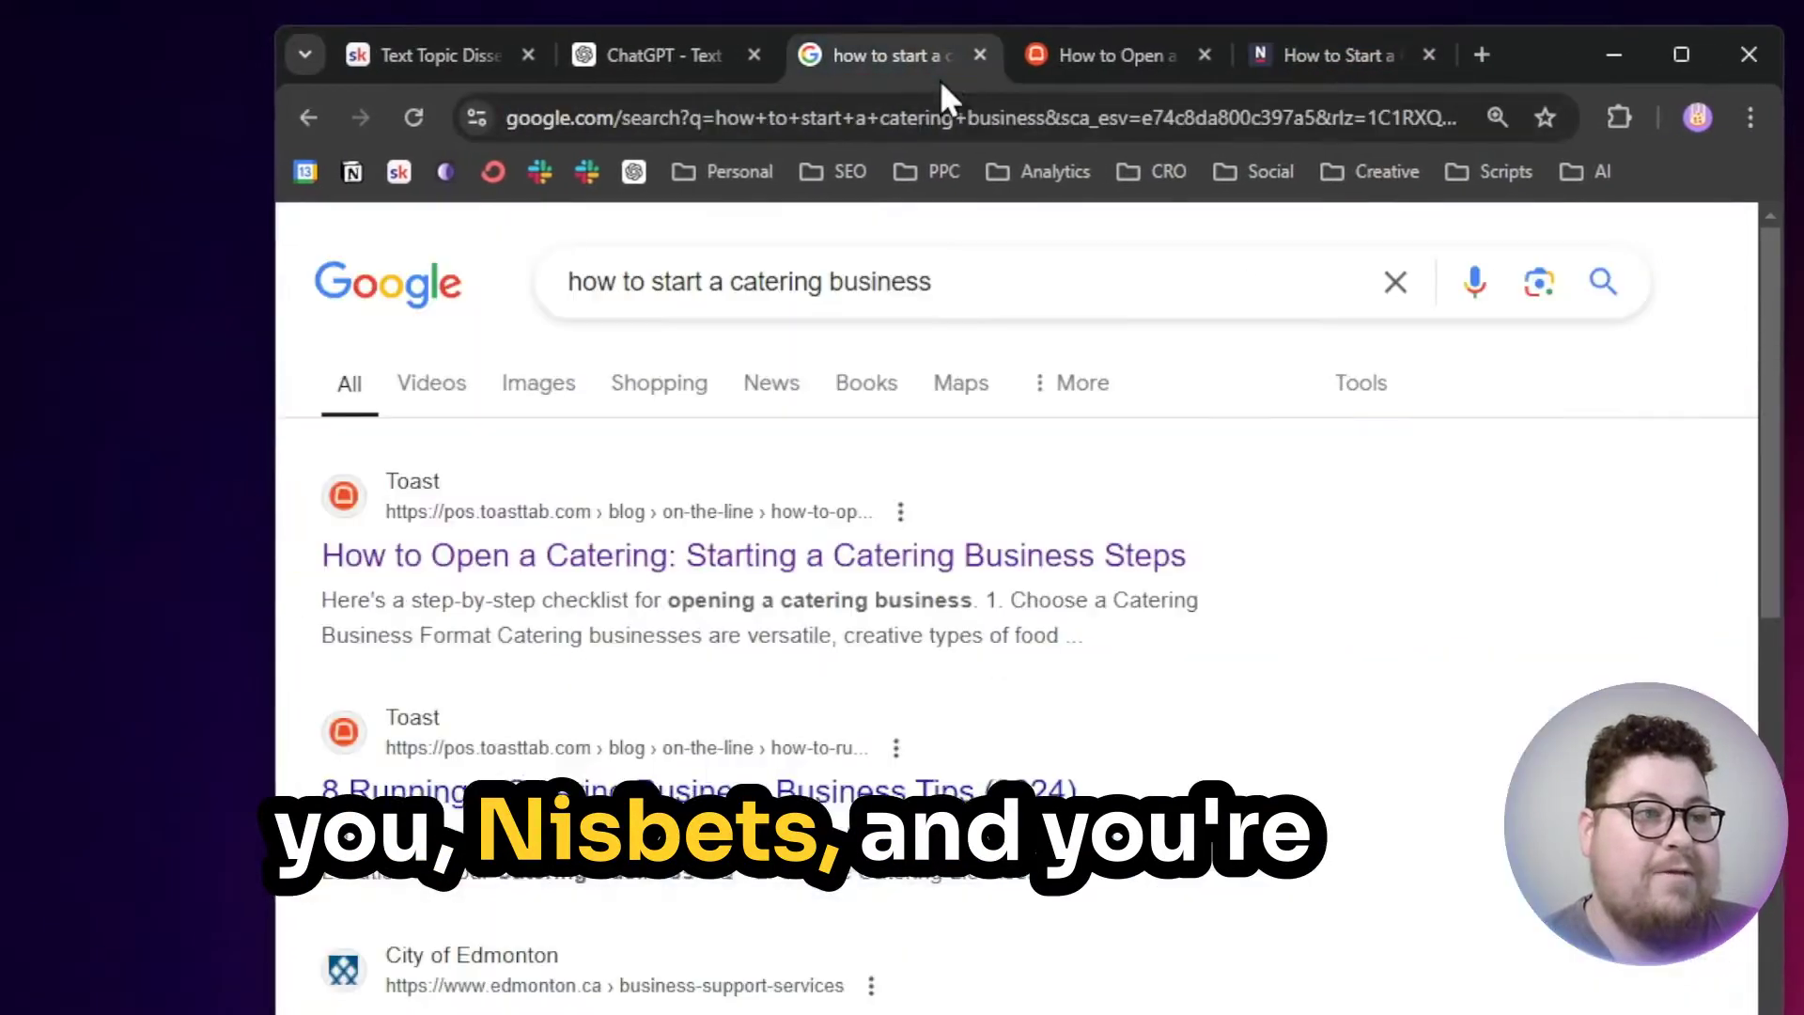
{"action": "scroll", "coordinate": [916, 487], "scroll_direction": "down", "scroll_amount": 10}
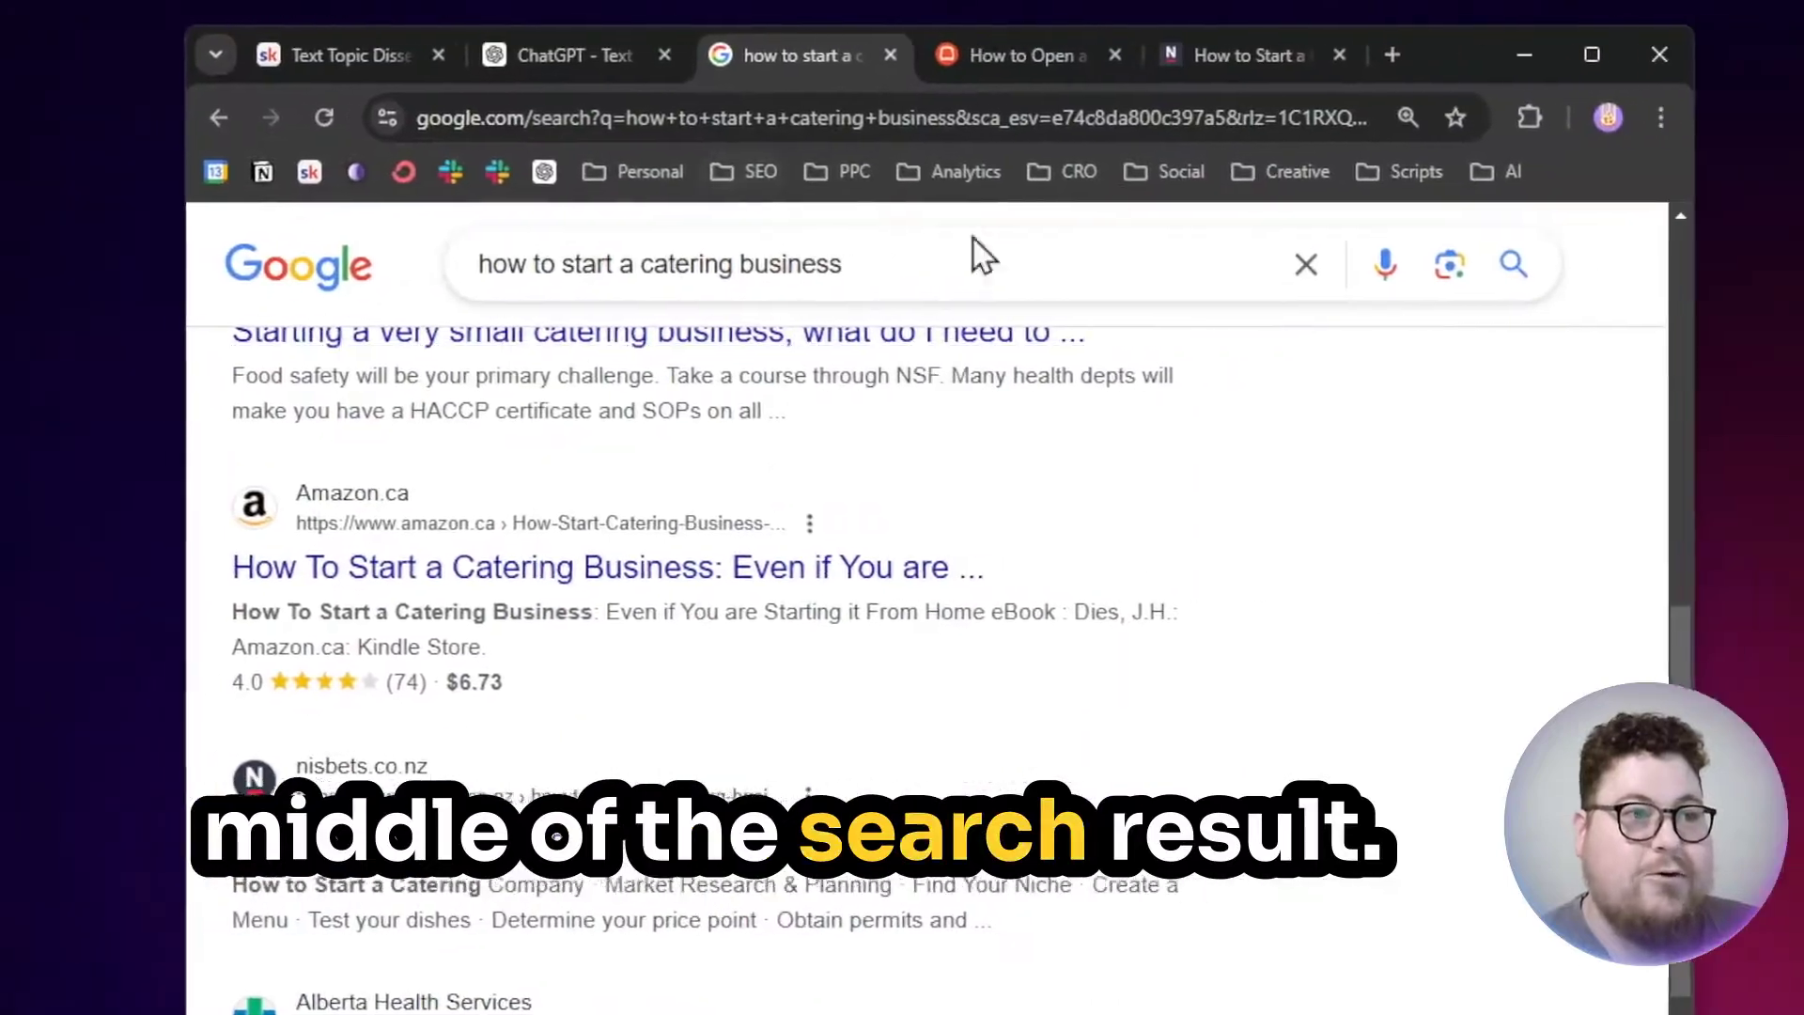
Step: Open the Toast catering article, dismiss its cookie banner, and scroll through the page
{"action": "left_click", "coordinate": [945, 56]}
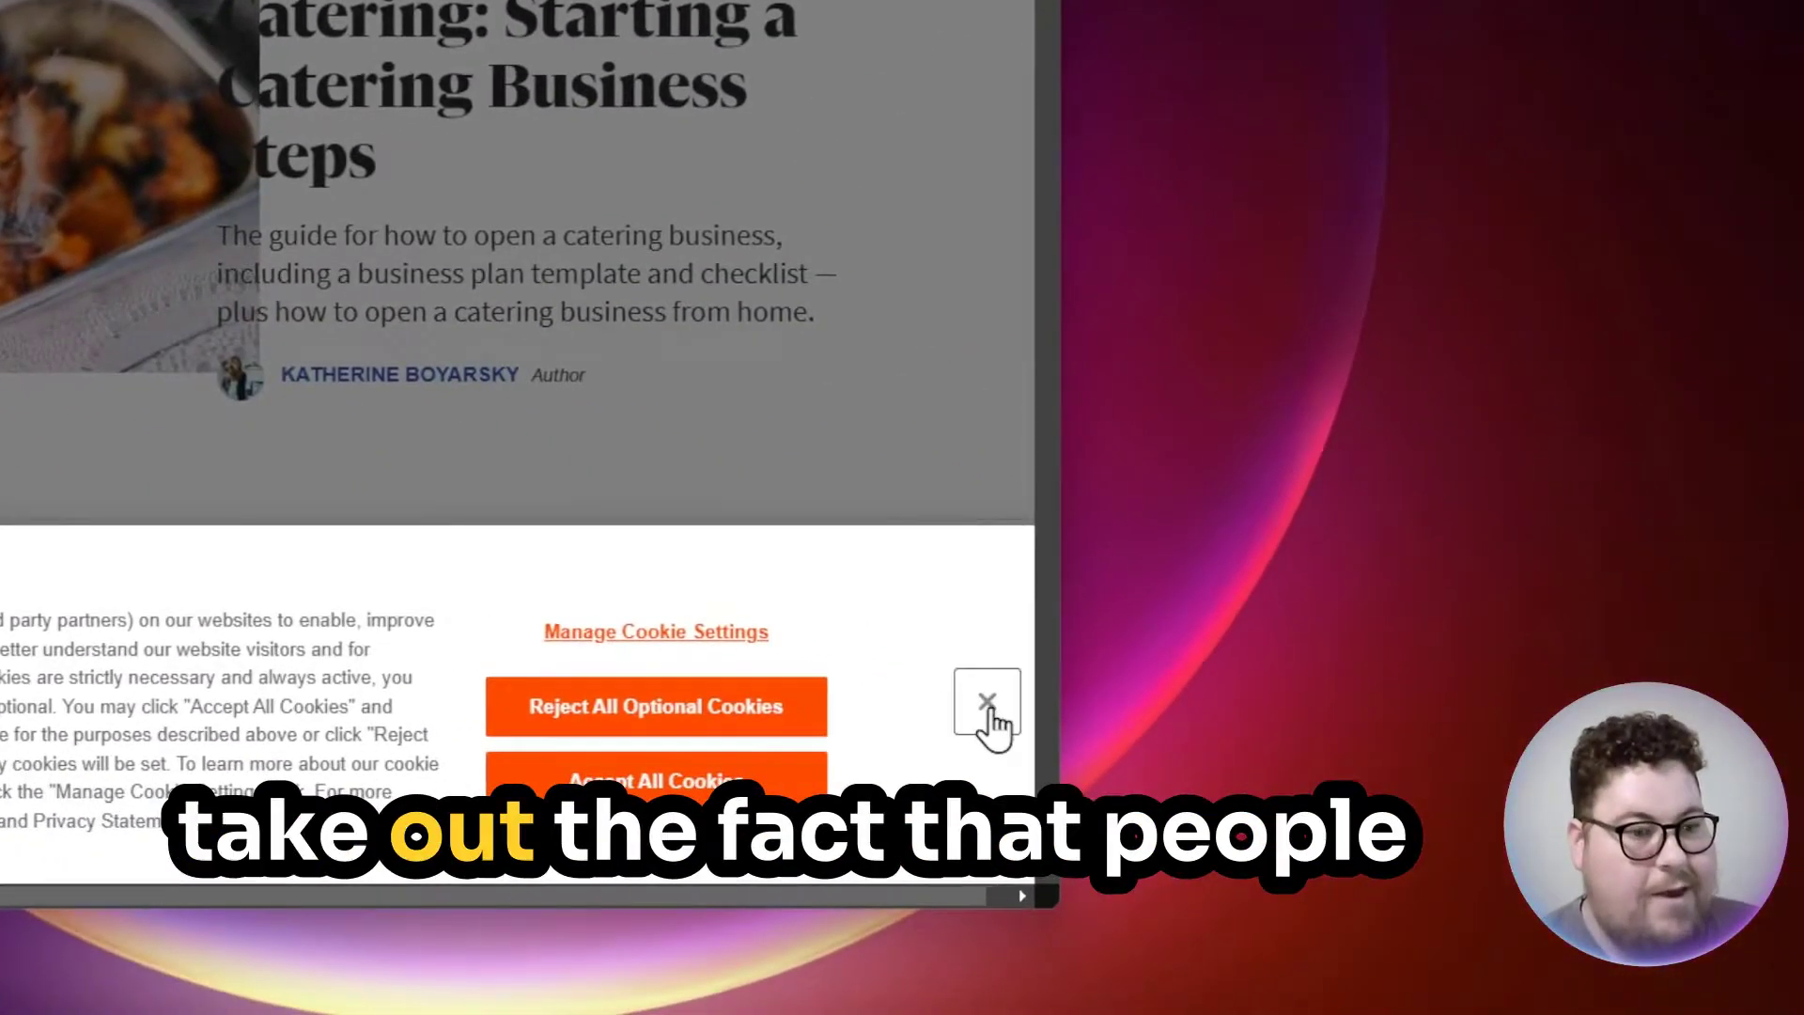
{"action": "left_click", "coordinate": [987, 705]}
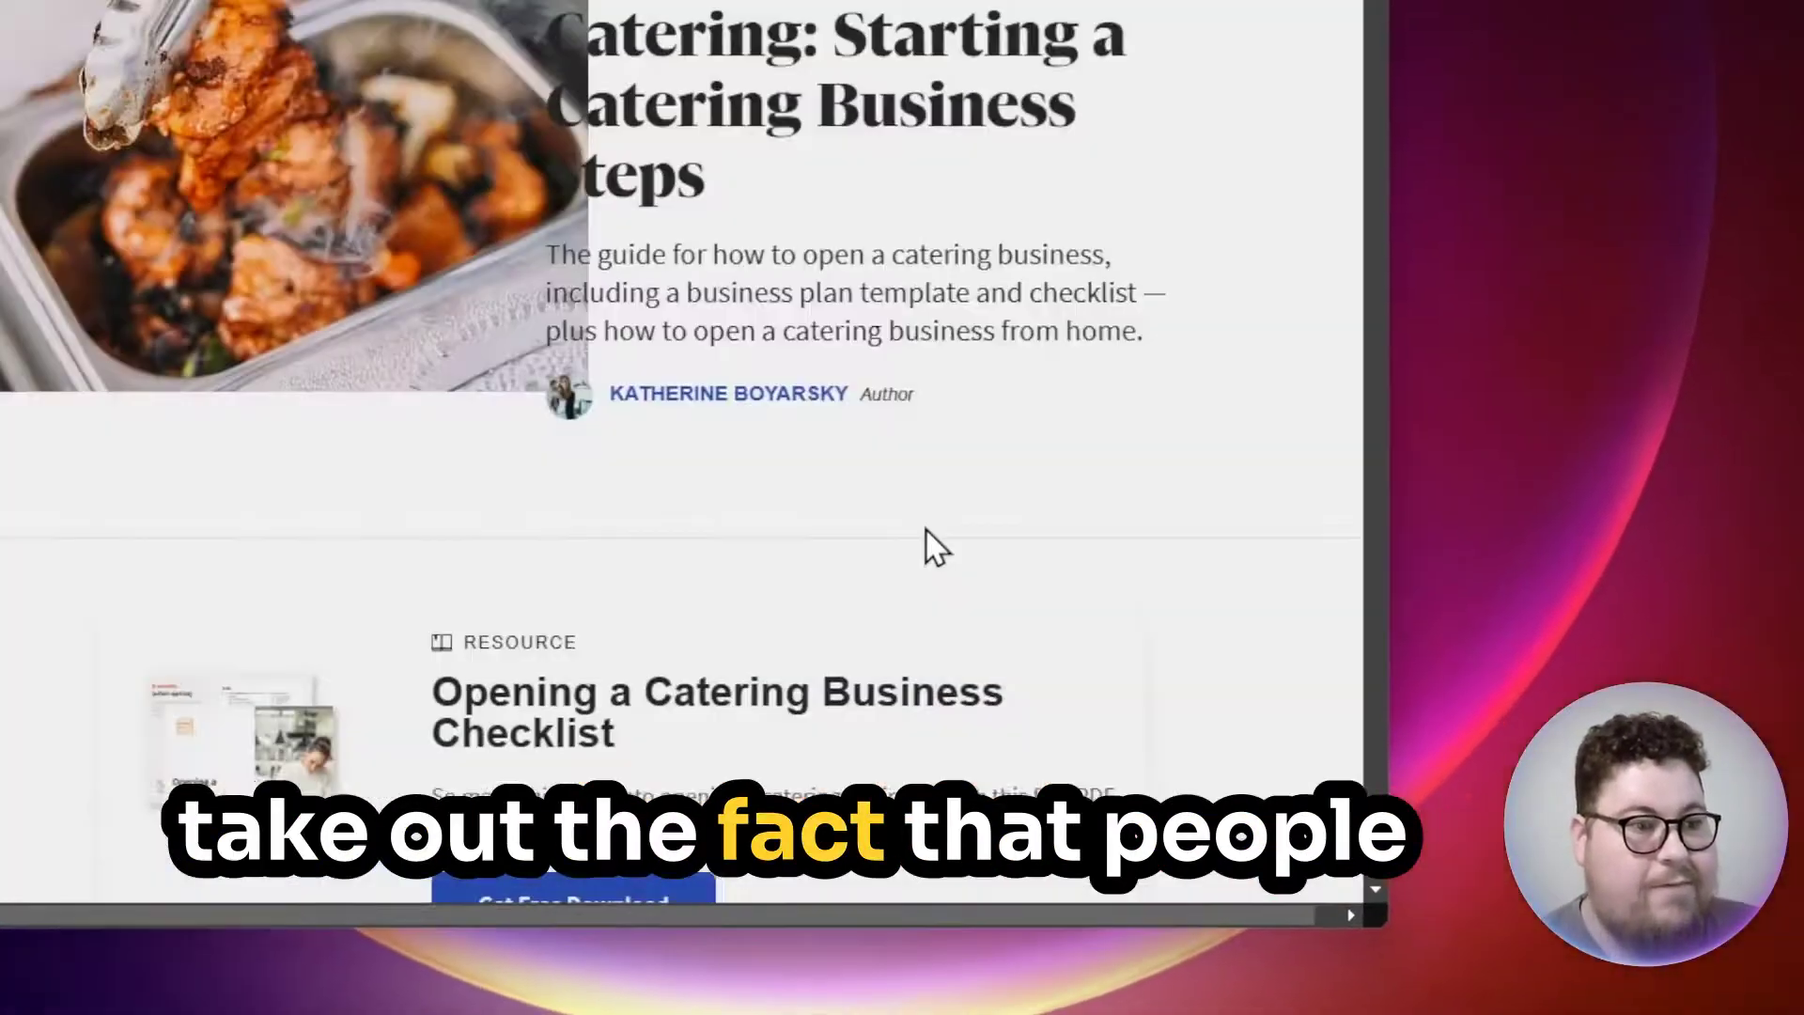
{"action": "scroll", "coordinate": [935, 545], "scroll_direction": "down", "scroll_amount": 3}
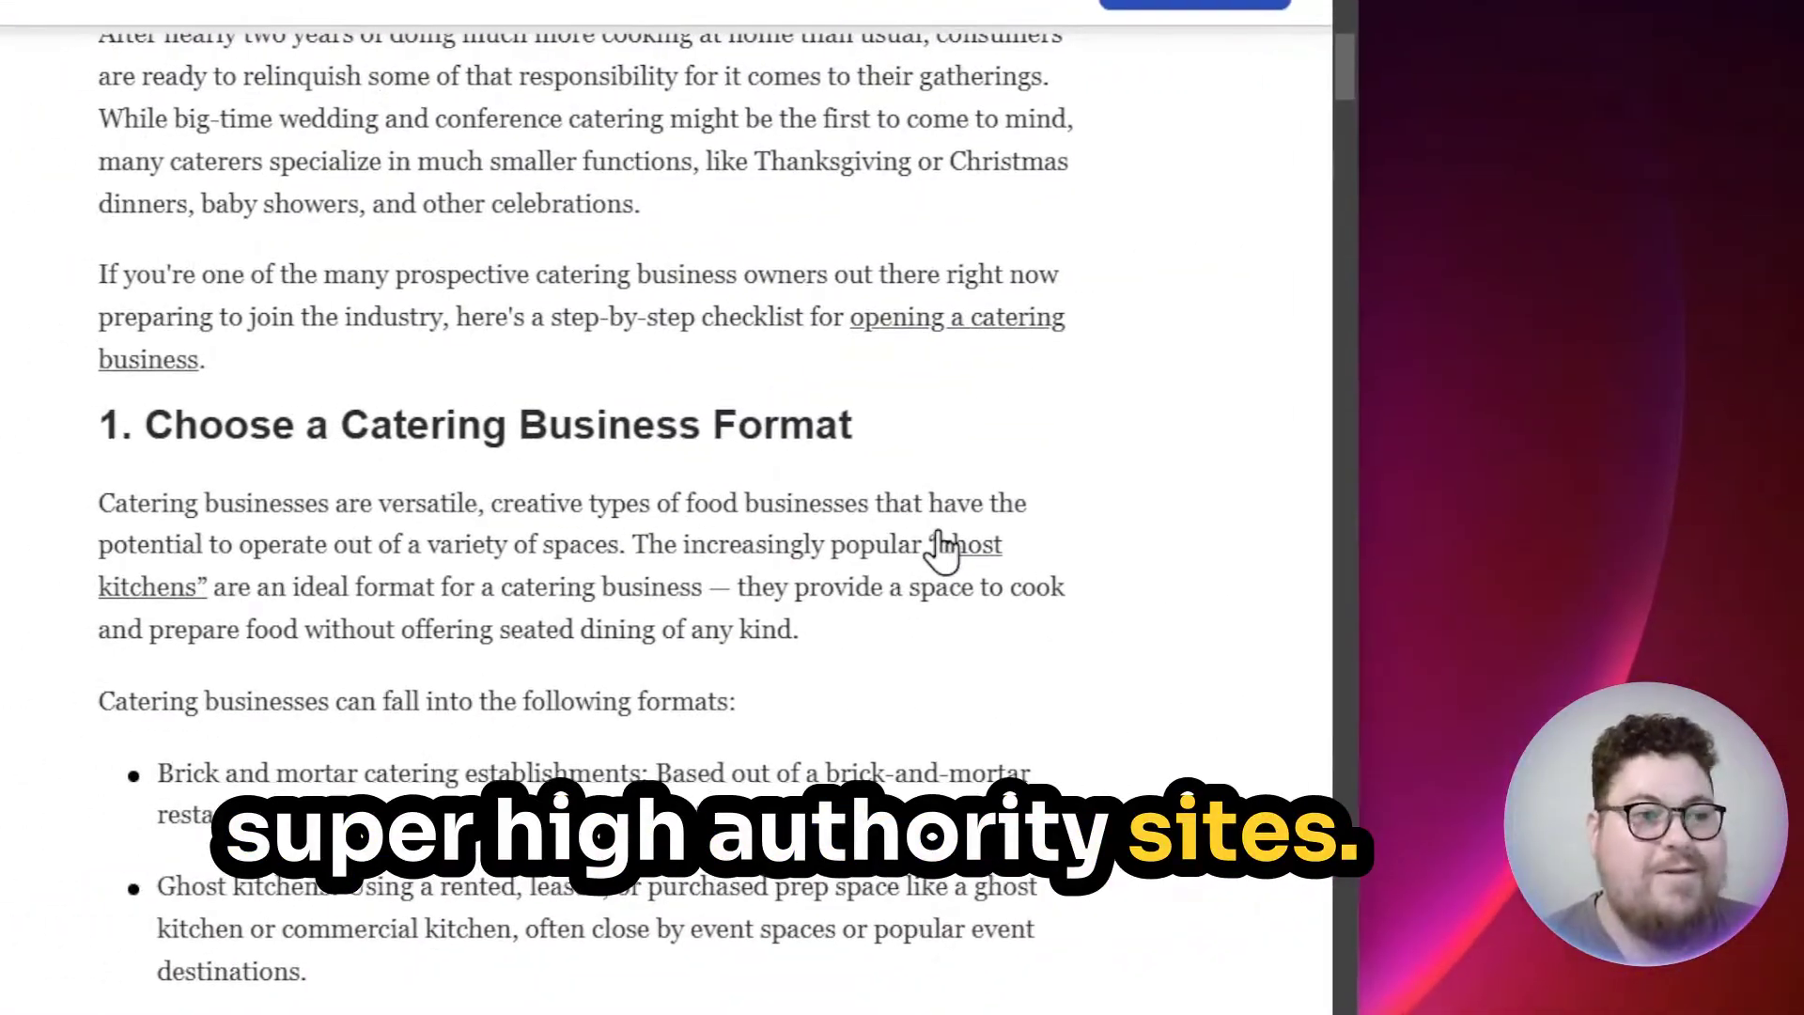
{"action": "scroll", "coordinate": [940, 545], "scroll_direction": "up", "scroll_amount": 5}
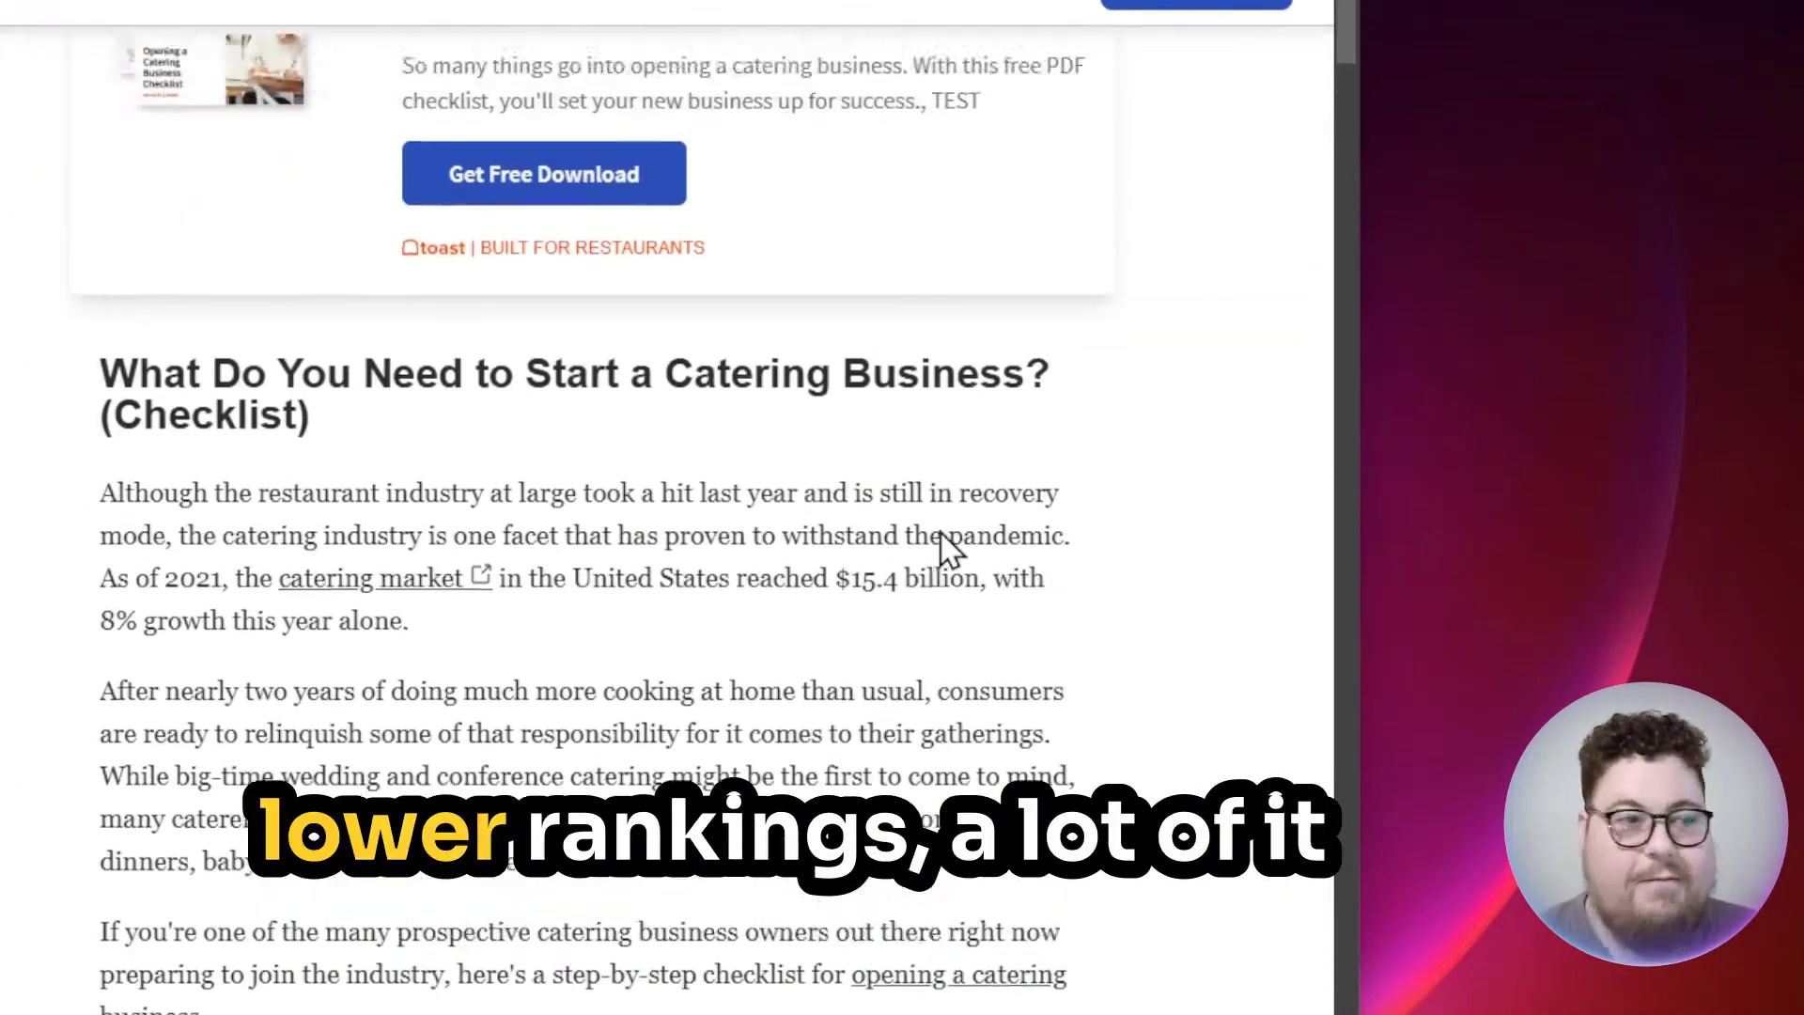
{"action": "scroll", "coordinate": [949, 550], "scroll_direction": "up", "scroll_amount": 4}
{"action": "scroll", "coordinate": [939, 528], "scroll_direction": "down", "scroll_amount": 10}
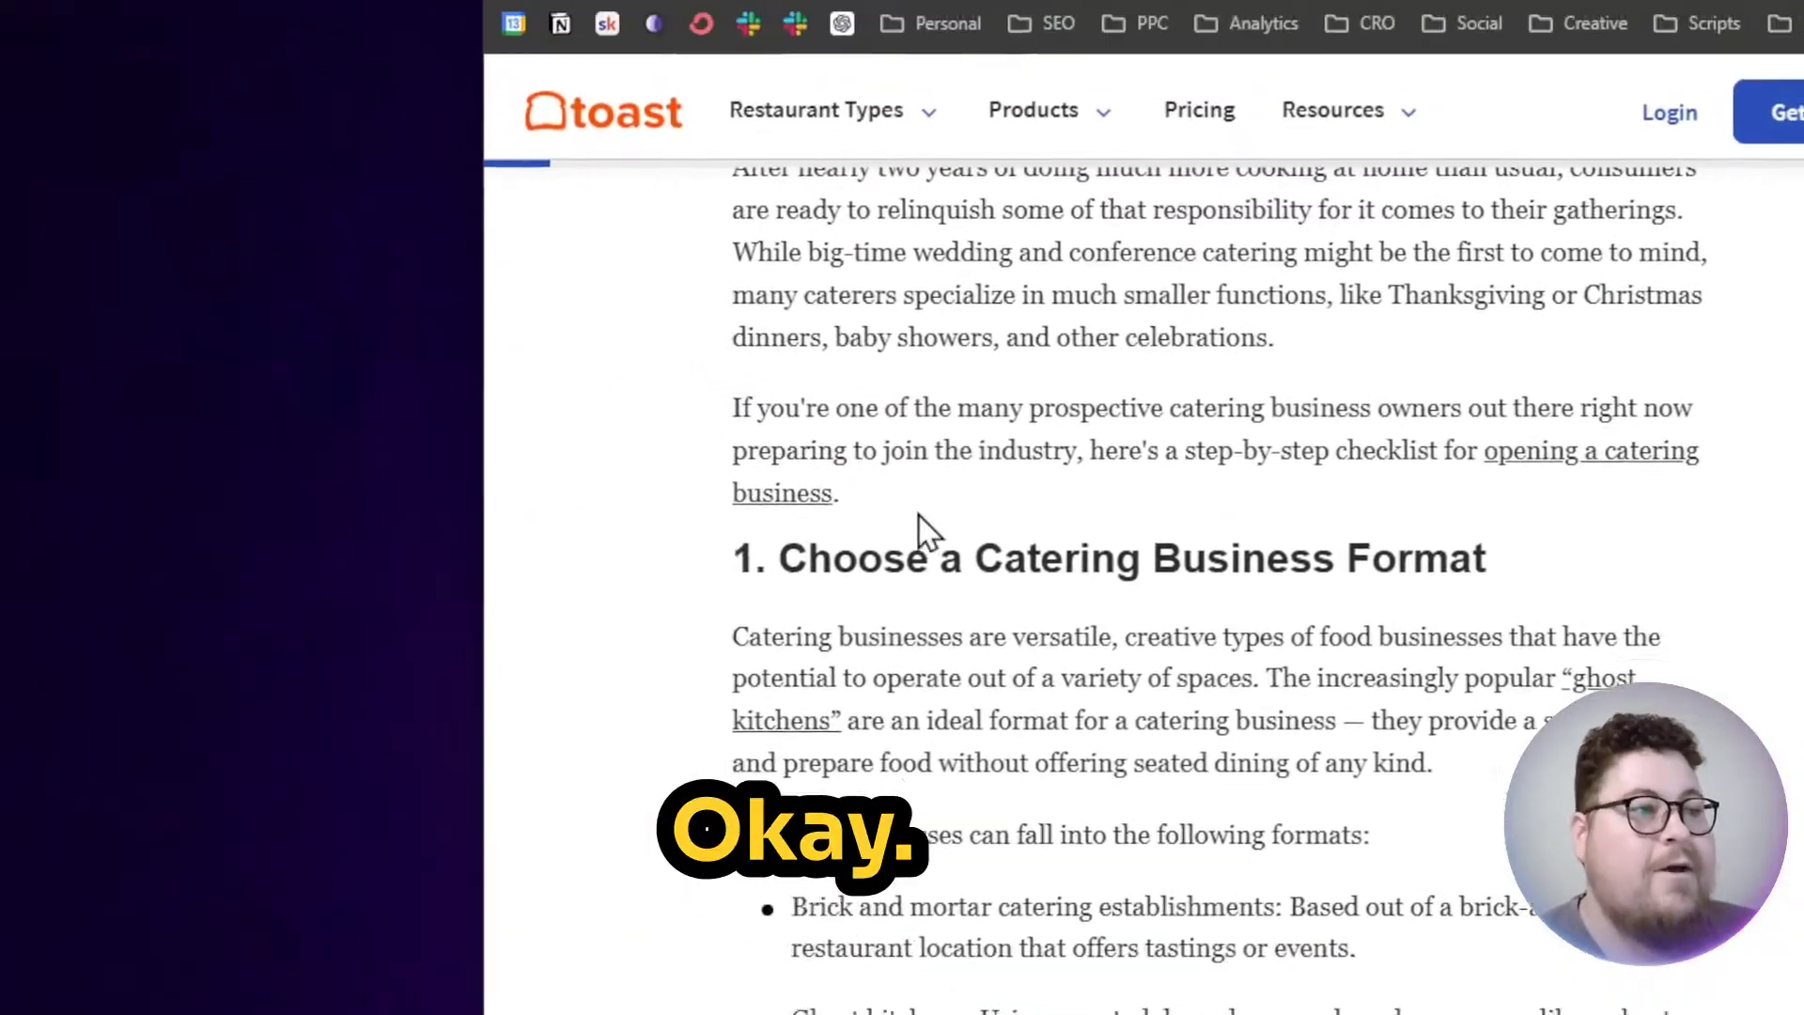
{"action": "scroll", "coordinate": [919, 517], "scroll_direction": "up", "scroll_amount": 10}
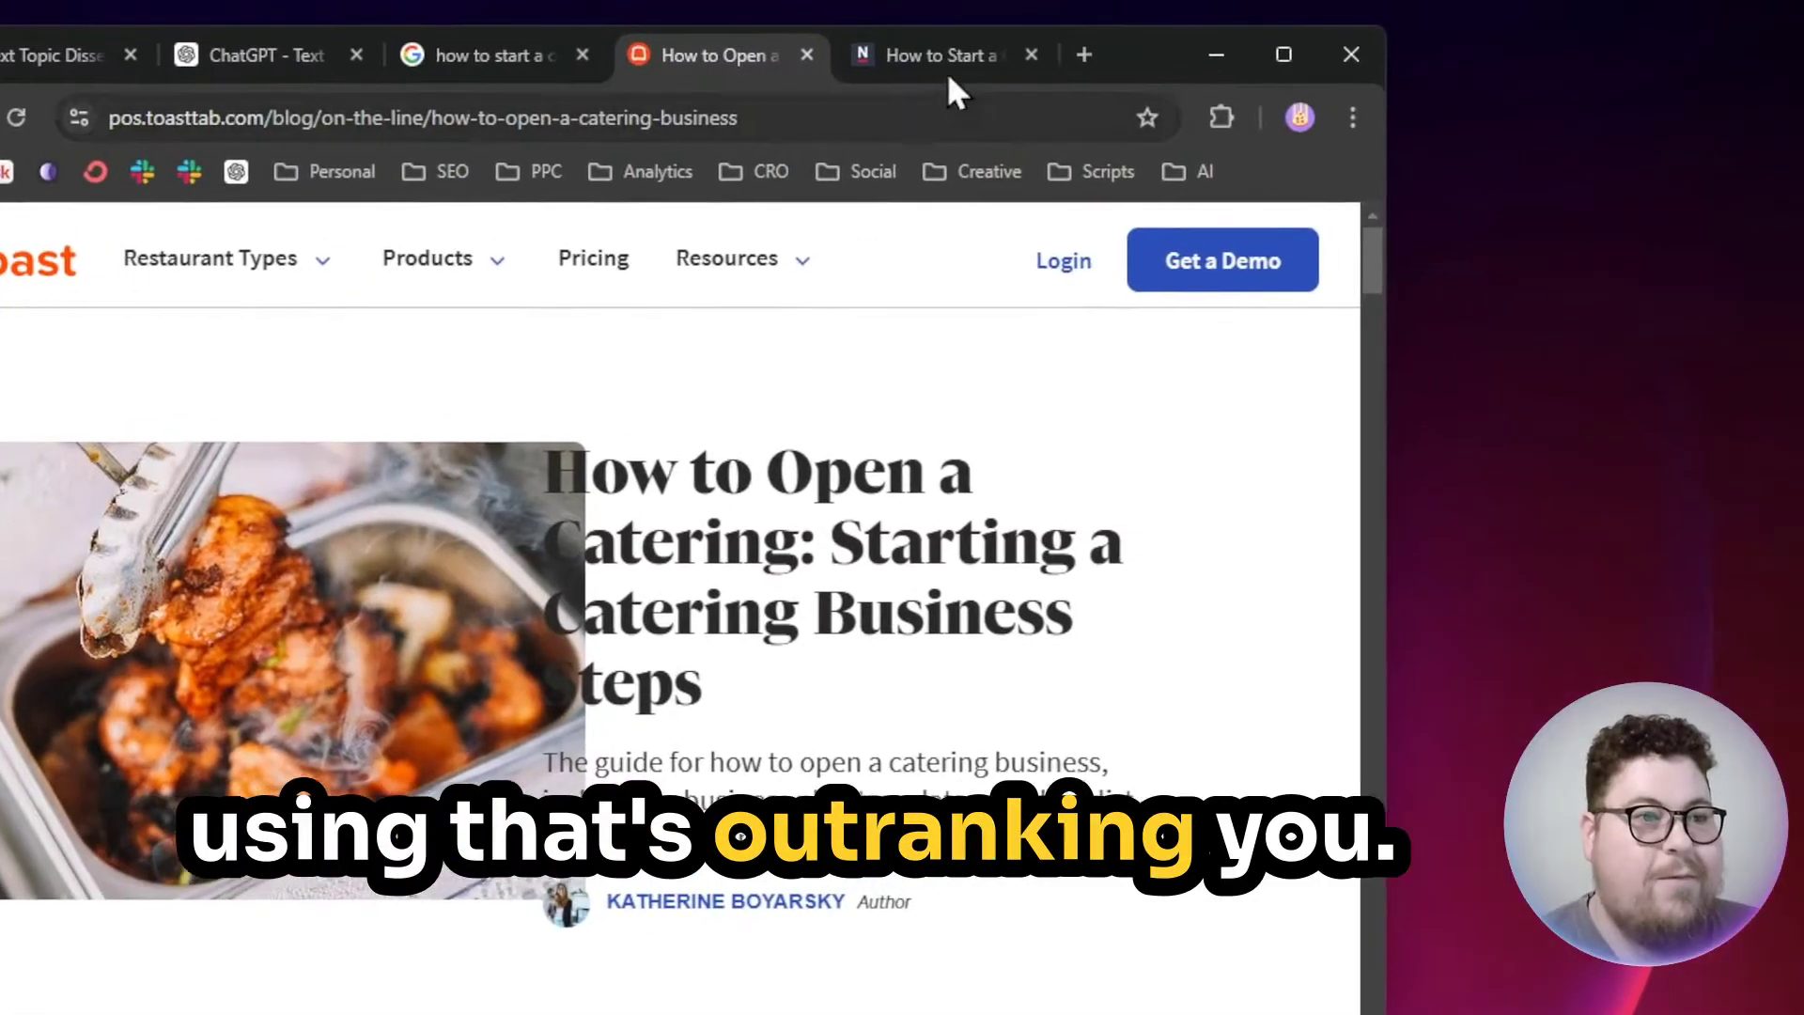
Step: On the Nisbets 'Start a Catering Company' article, select everything from the title to the end
{"action": "left_click", "coordinate": [1043, 41]}
{"action": "scroll", "coordinate": [869, 569], "scroll_direction": "down", "scroll_amount": 5}
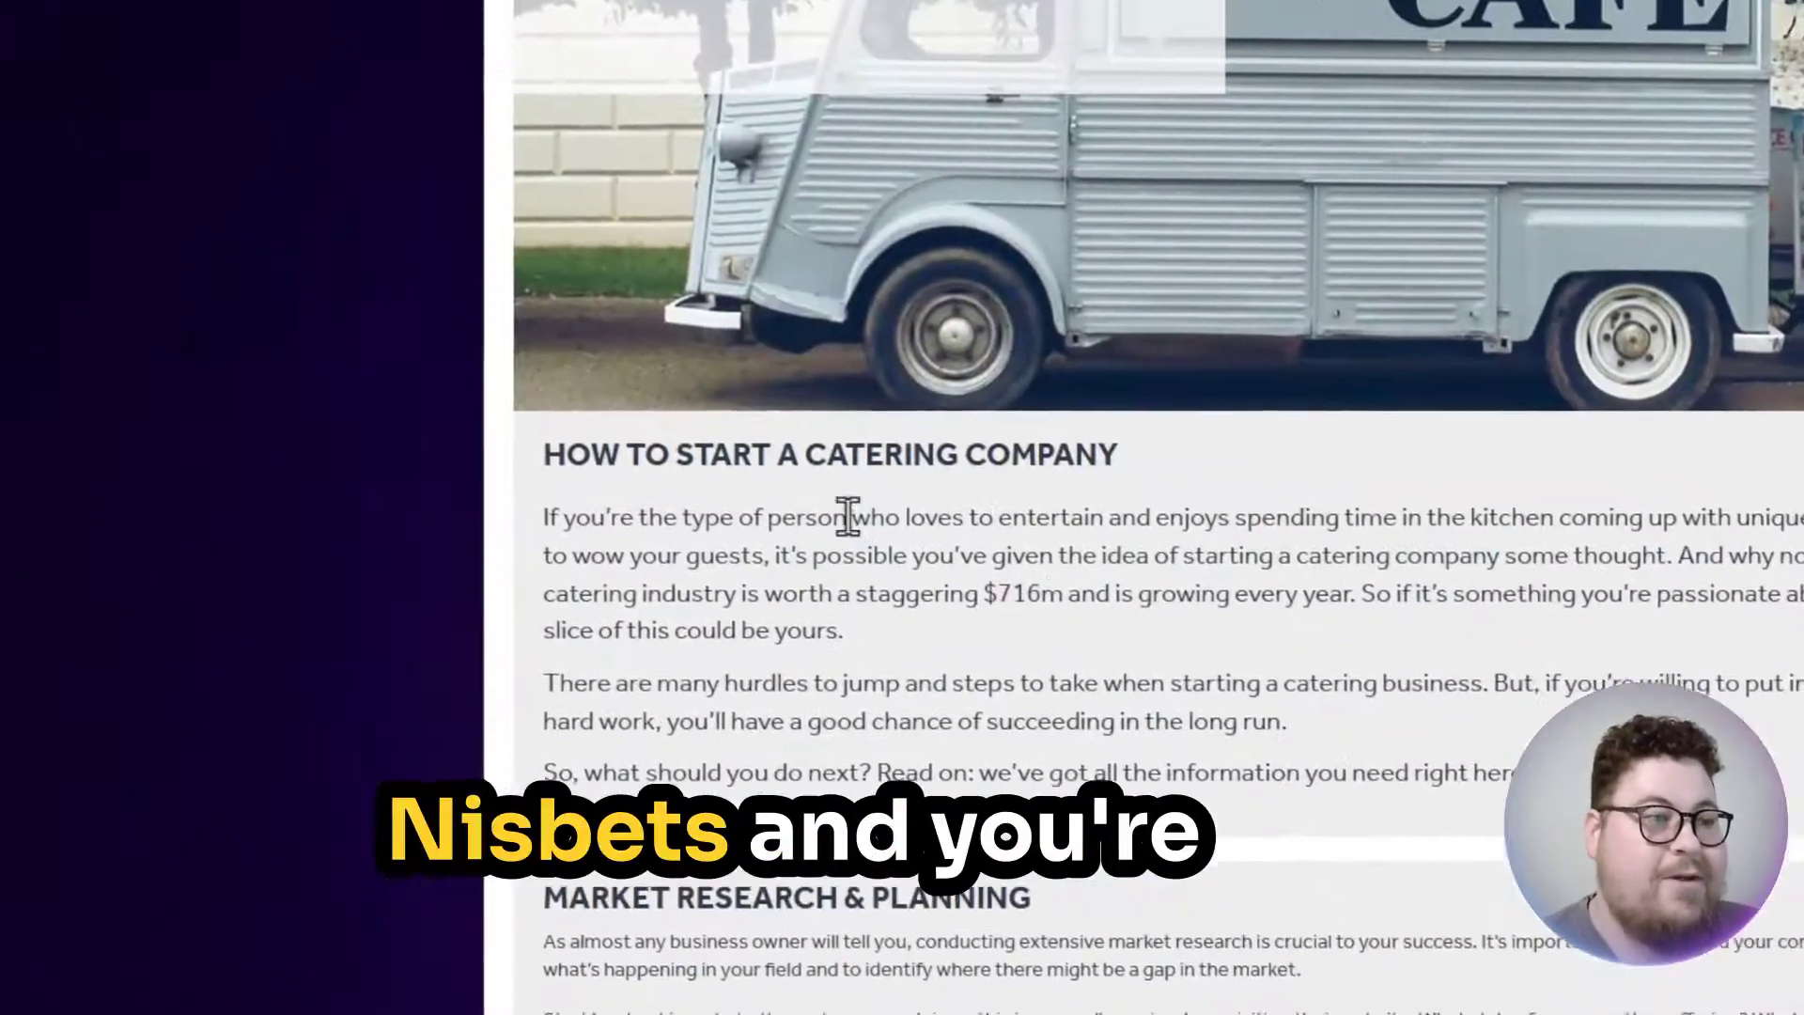
{"action": "scroll", "coordinate": [939, 534], "scroll_direction": "up", "scroll_amount": 5}
{"action": "scroll", "coordinate": [940, 533], "scroll_direction": "down", "scroll_amount": 2}
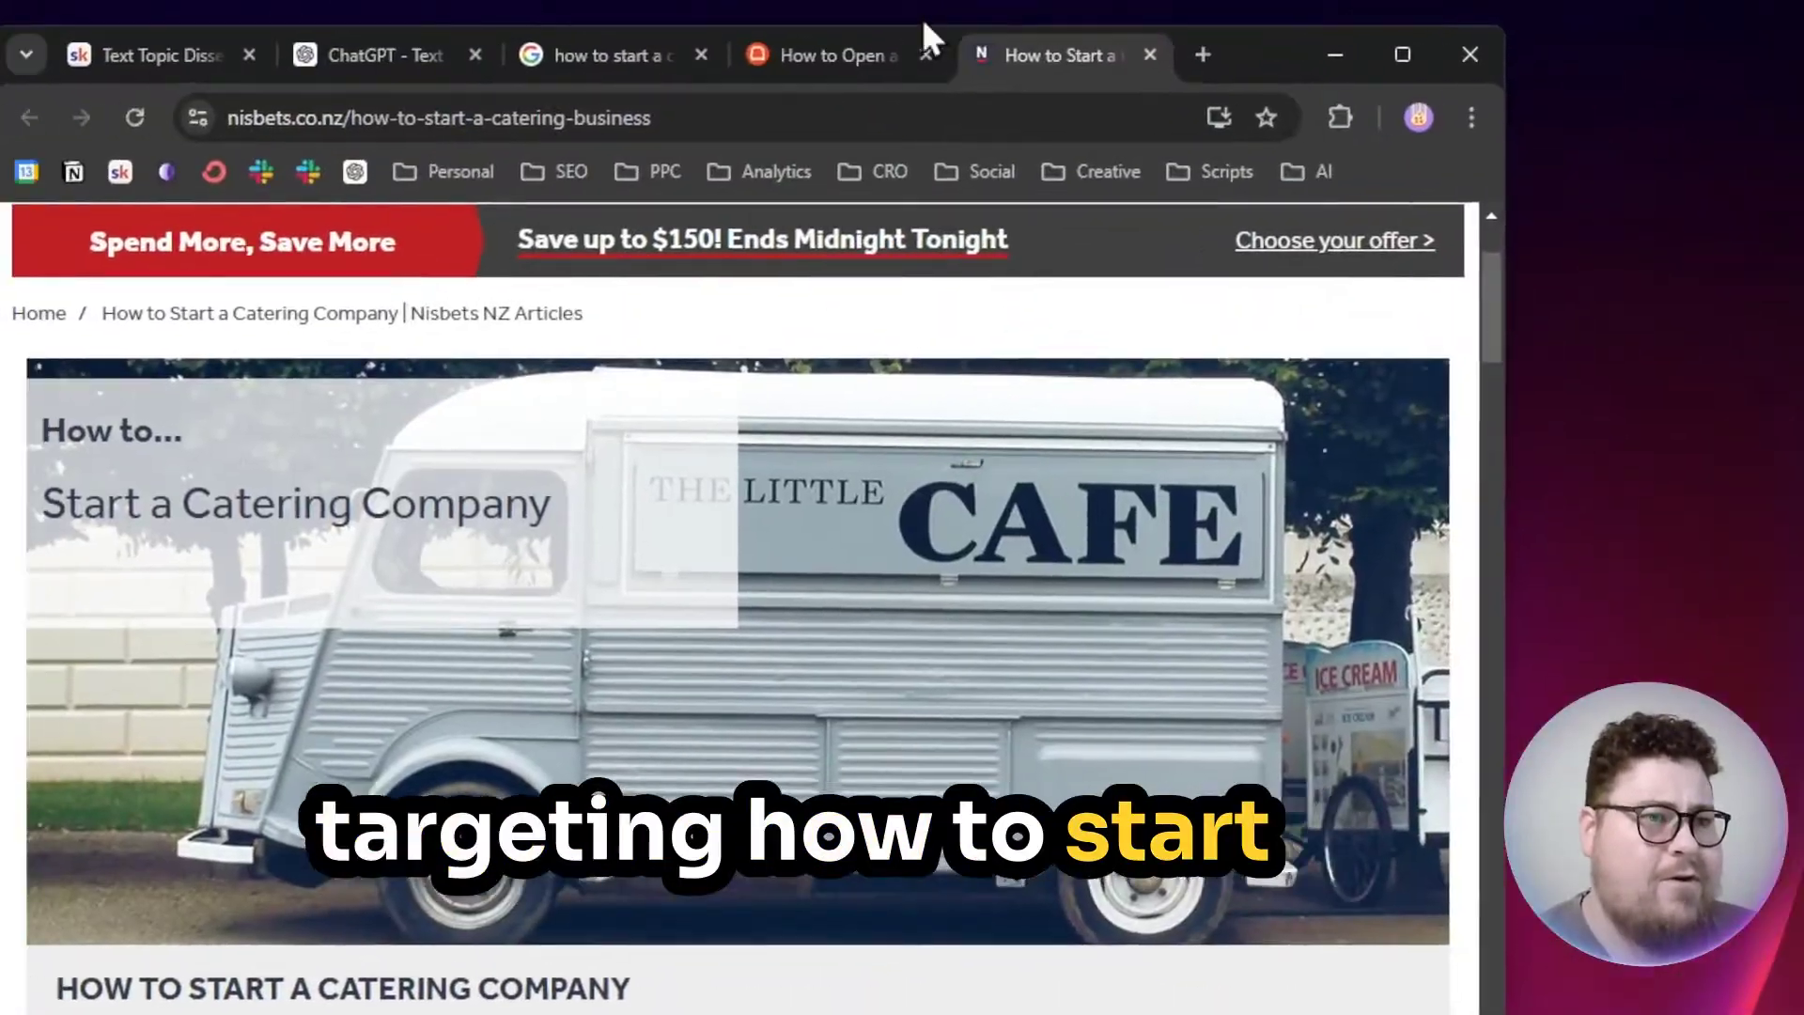
{"action": "left_click", "coordinate": [888, 54]}
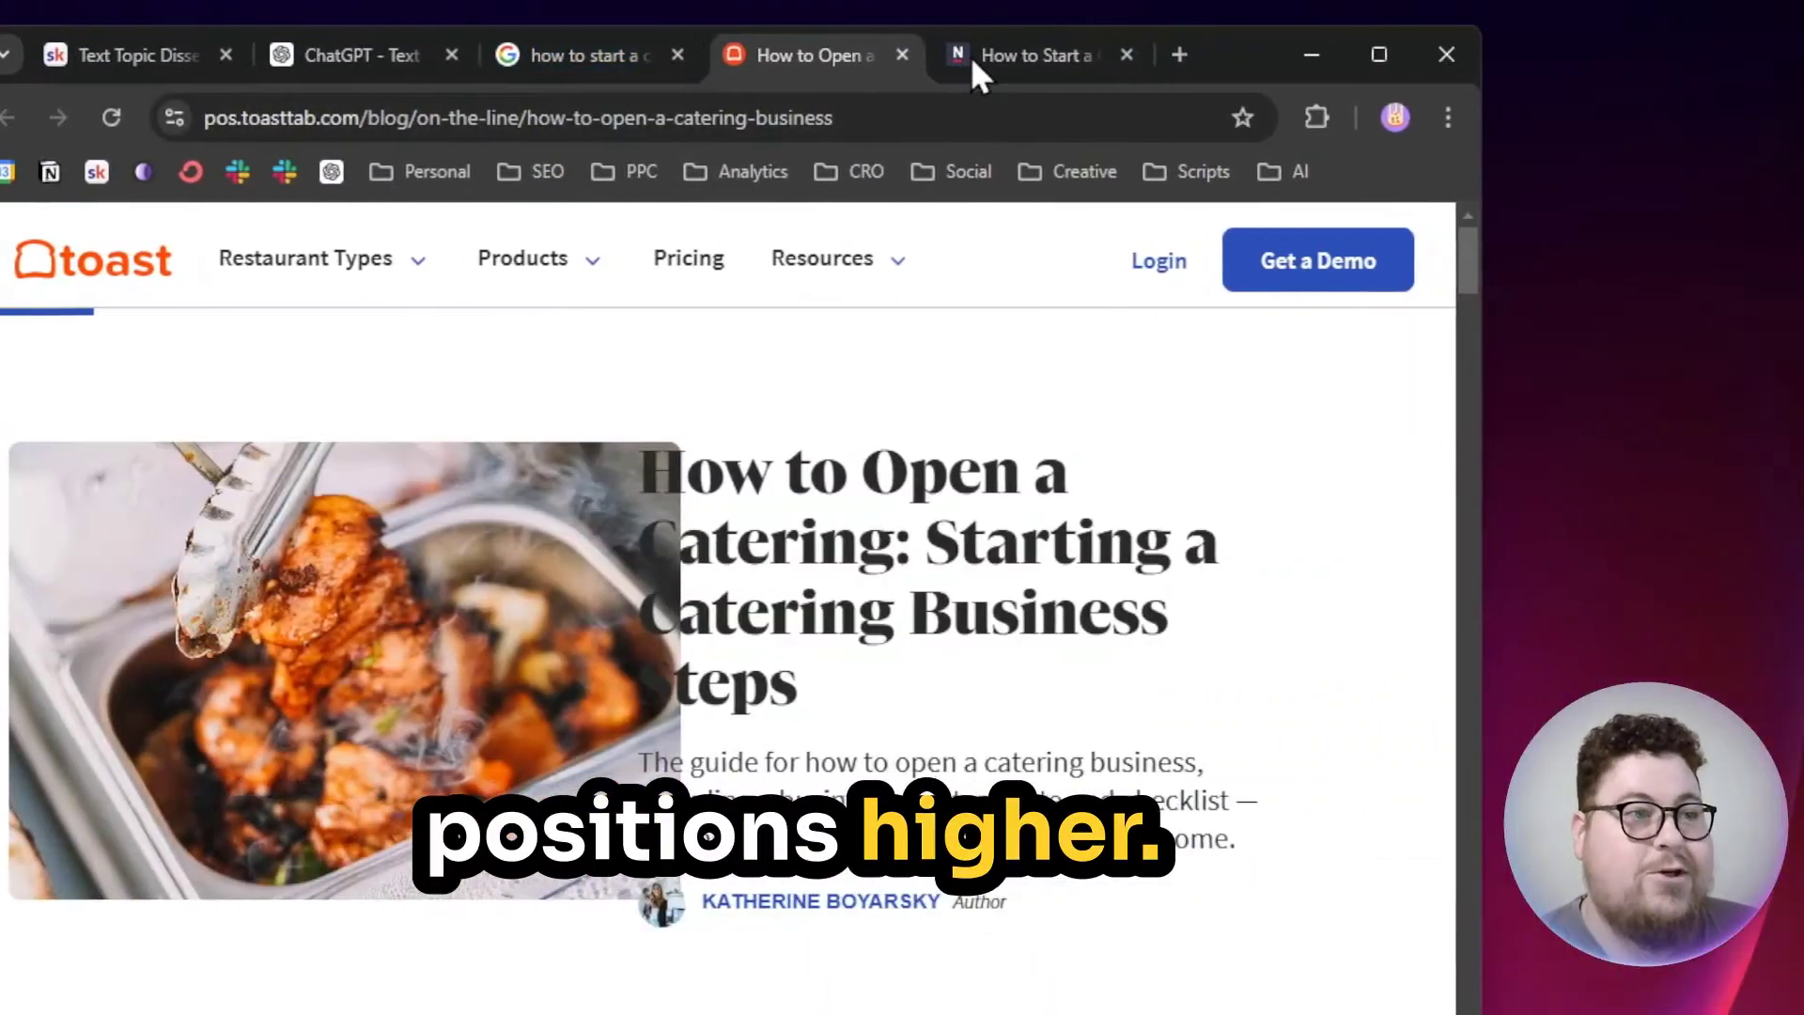
{"action": "left_click", "coordinate": [958, 54]}
{"action": "scroll", "coordinate": [345, 592], "scroll_direction": "down", "scroll_amount": 2}
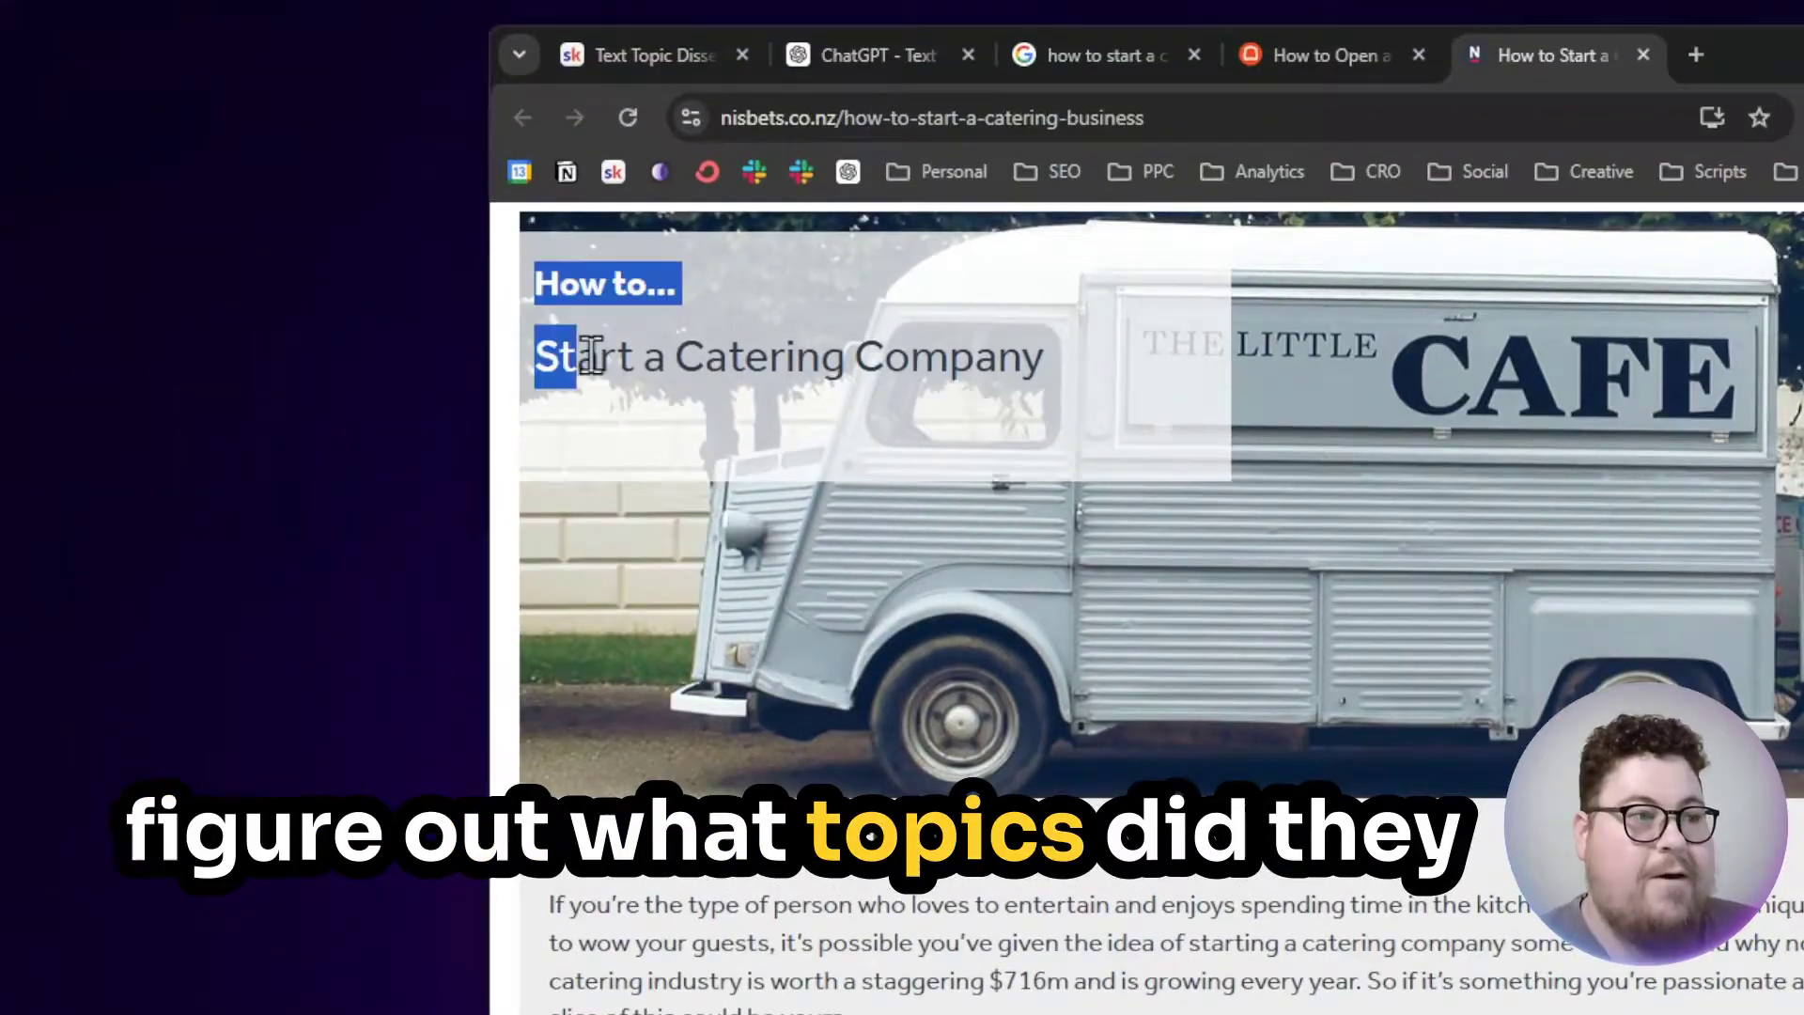
{"action": "left_click_drag", "start_coordinate": [592, 355], "coordinate": [951, 644]}
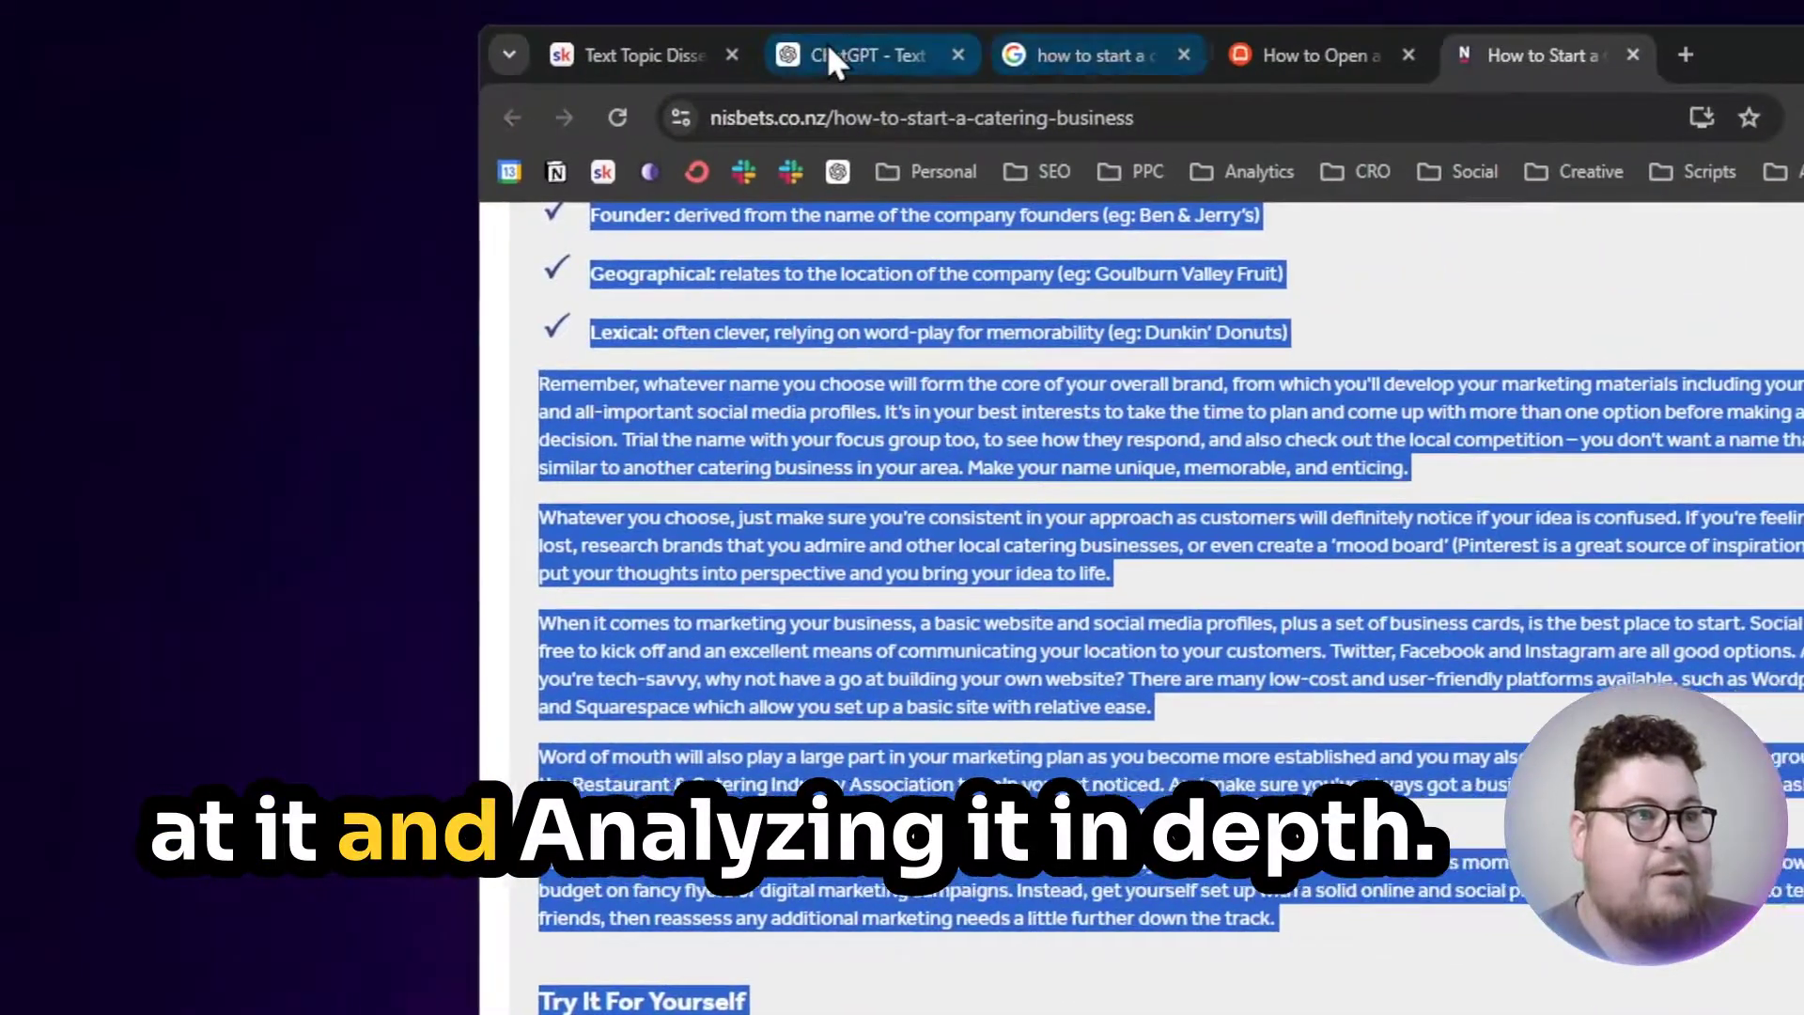
Step: Paste the copied Nisbets article into the Text Topic Dissector chat and send it
{"action": "left_click", "coordinate": [831, 47]}
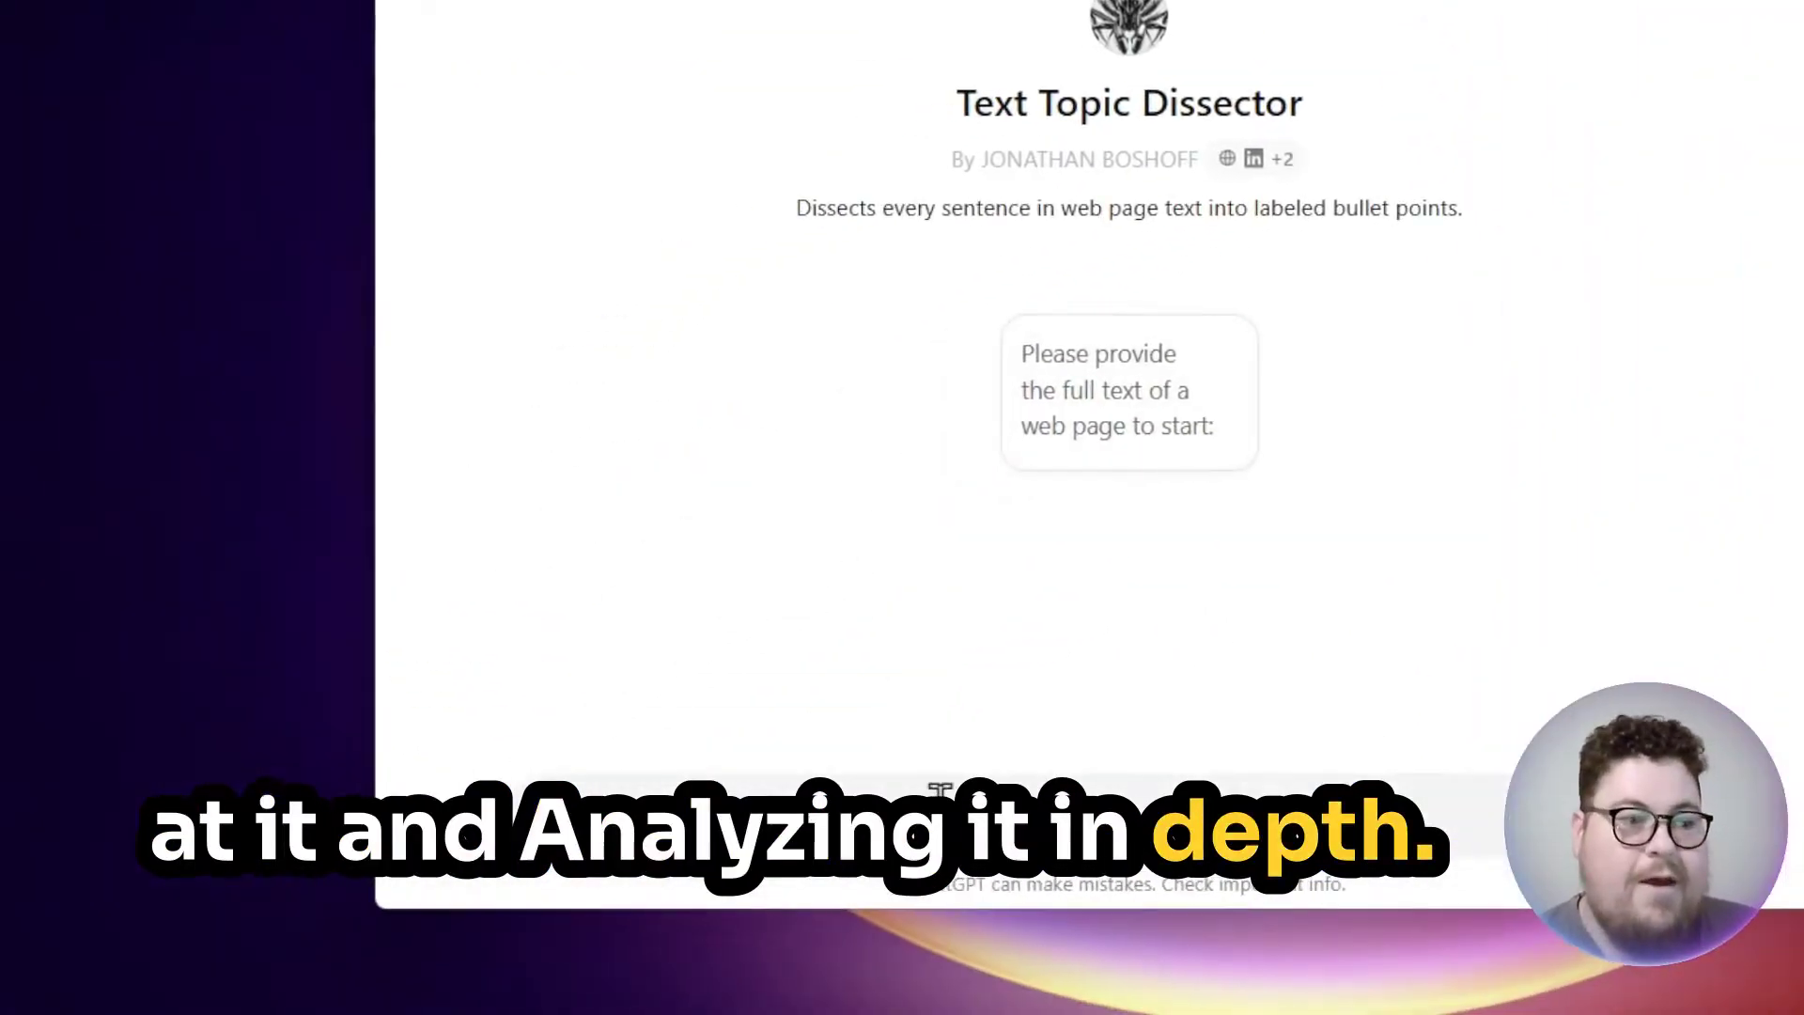
{"action": "key", "text": "ctrl+v"}
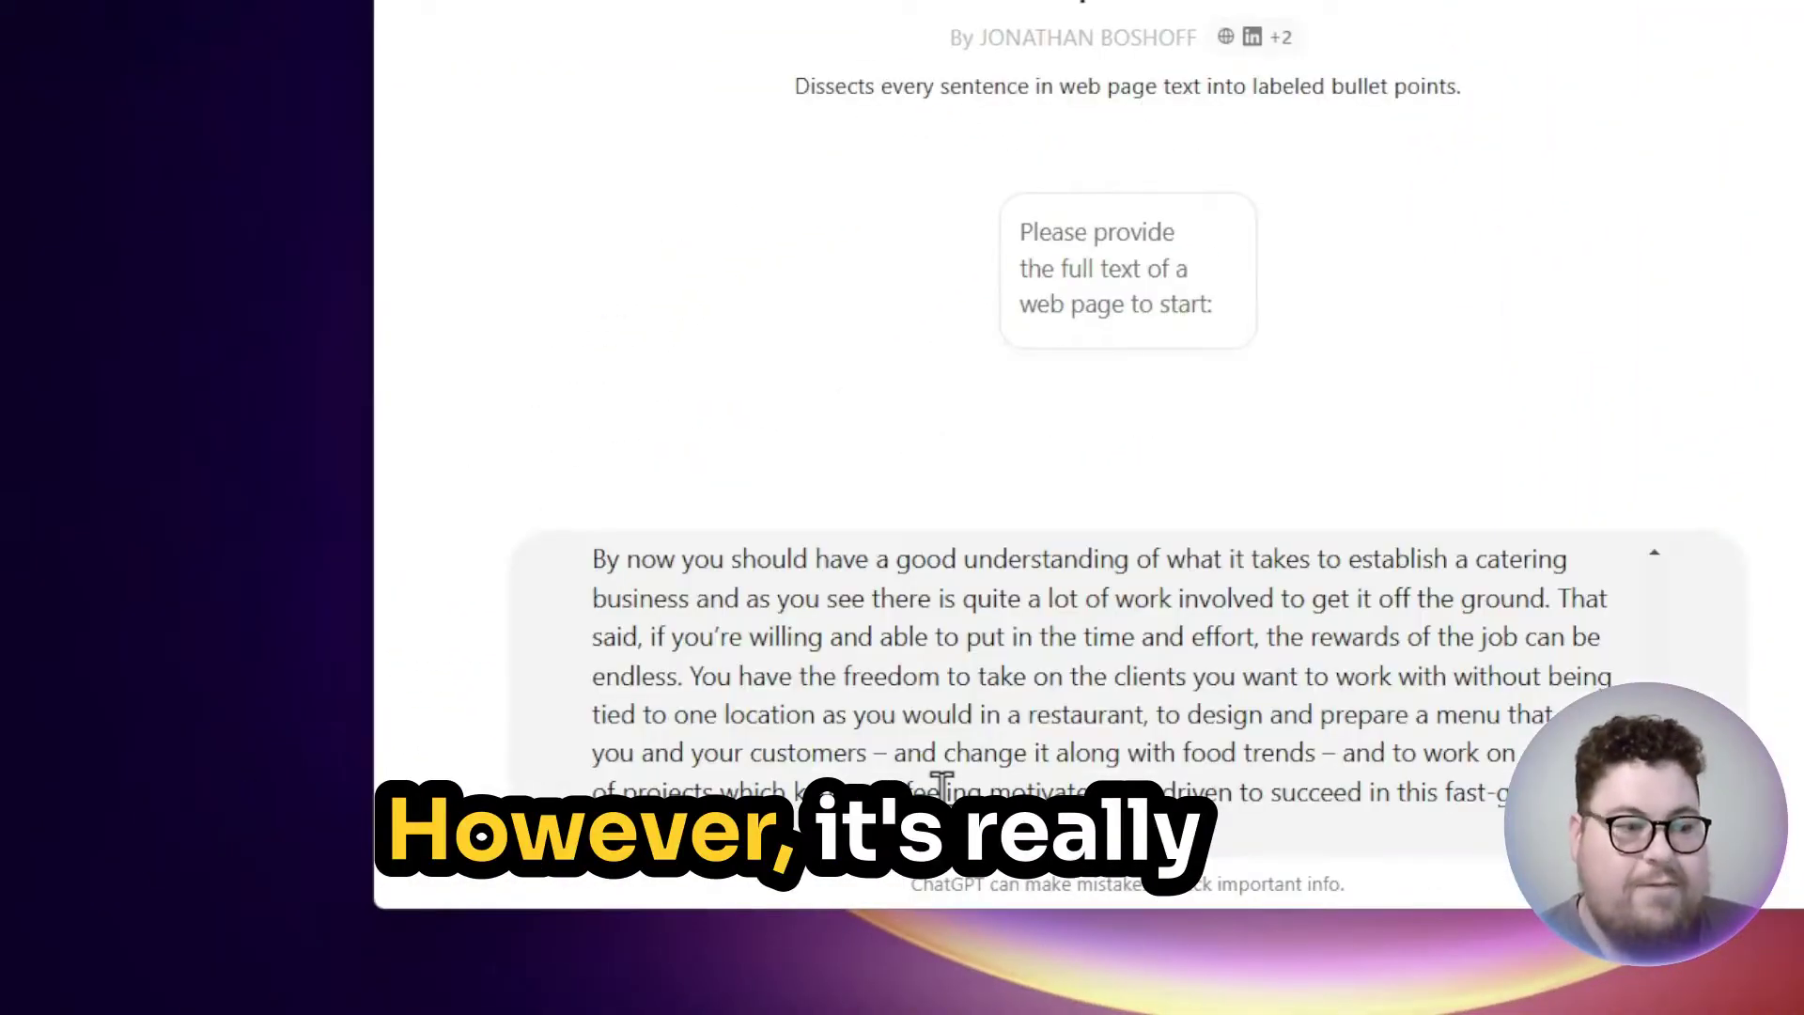
{"action": "key", "text": "Return"}
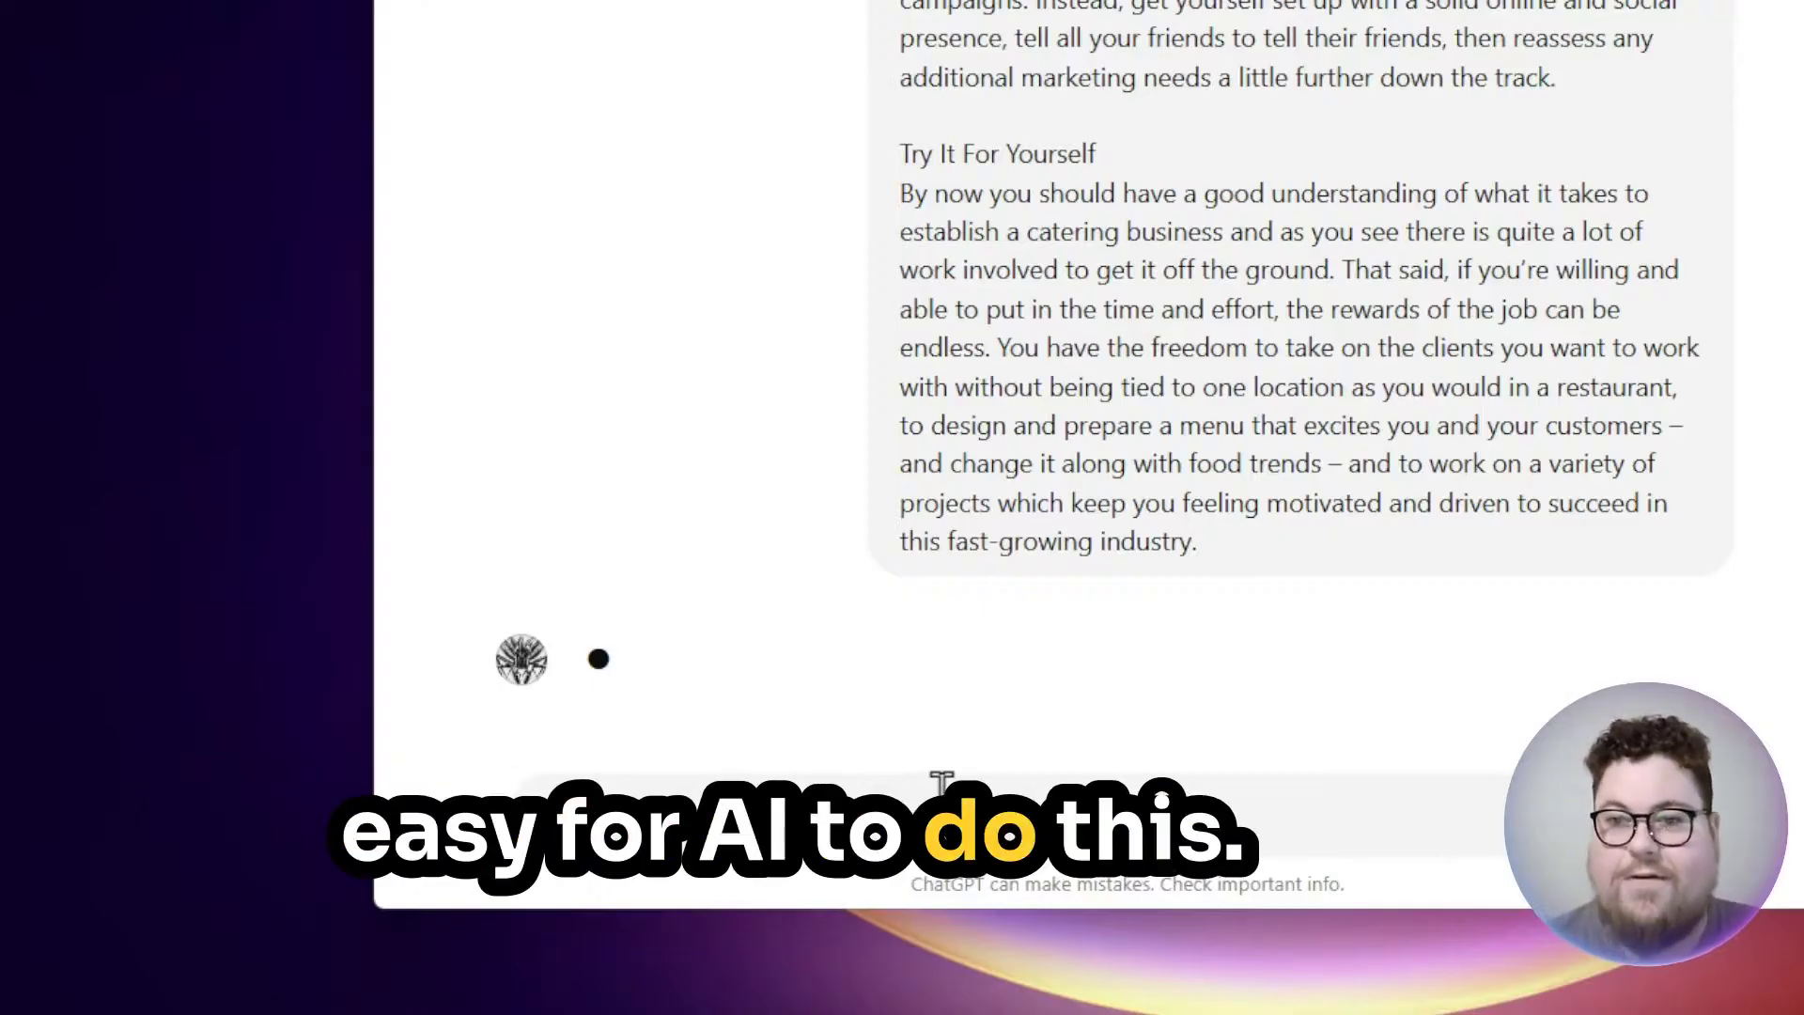
{"action": "scroll", "coordinate": [942, 783], "scroll_direction": "up", "scroll_amount": 15}
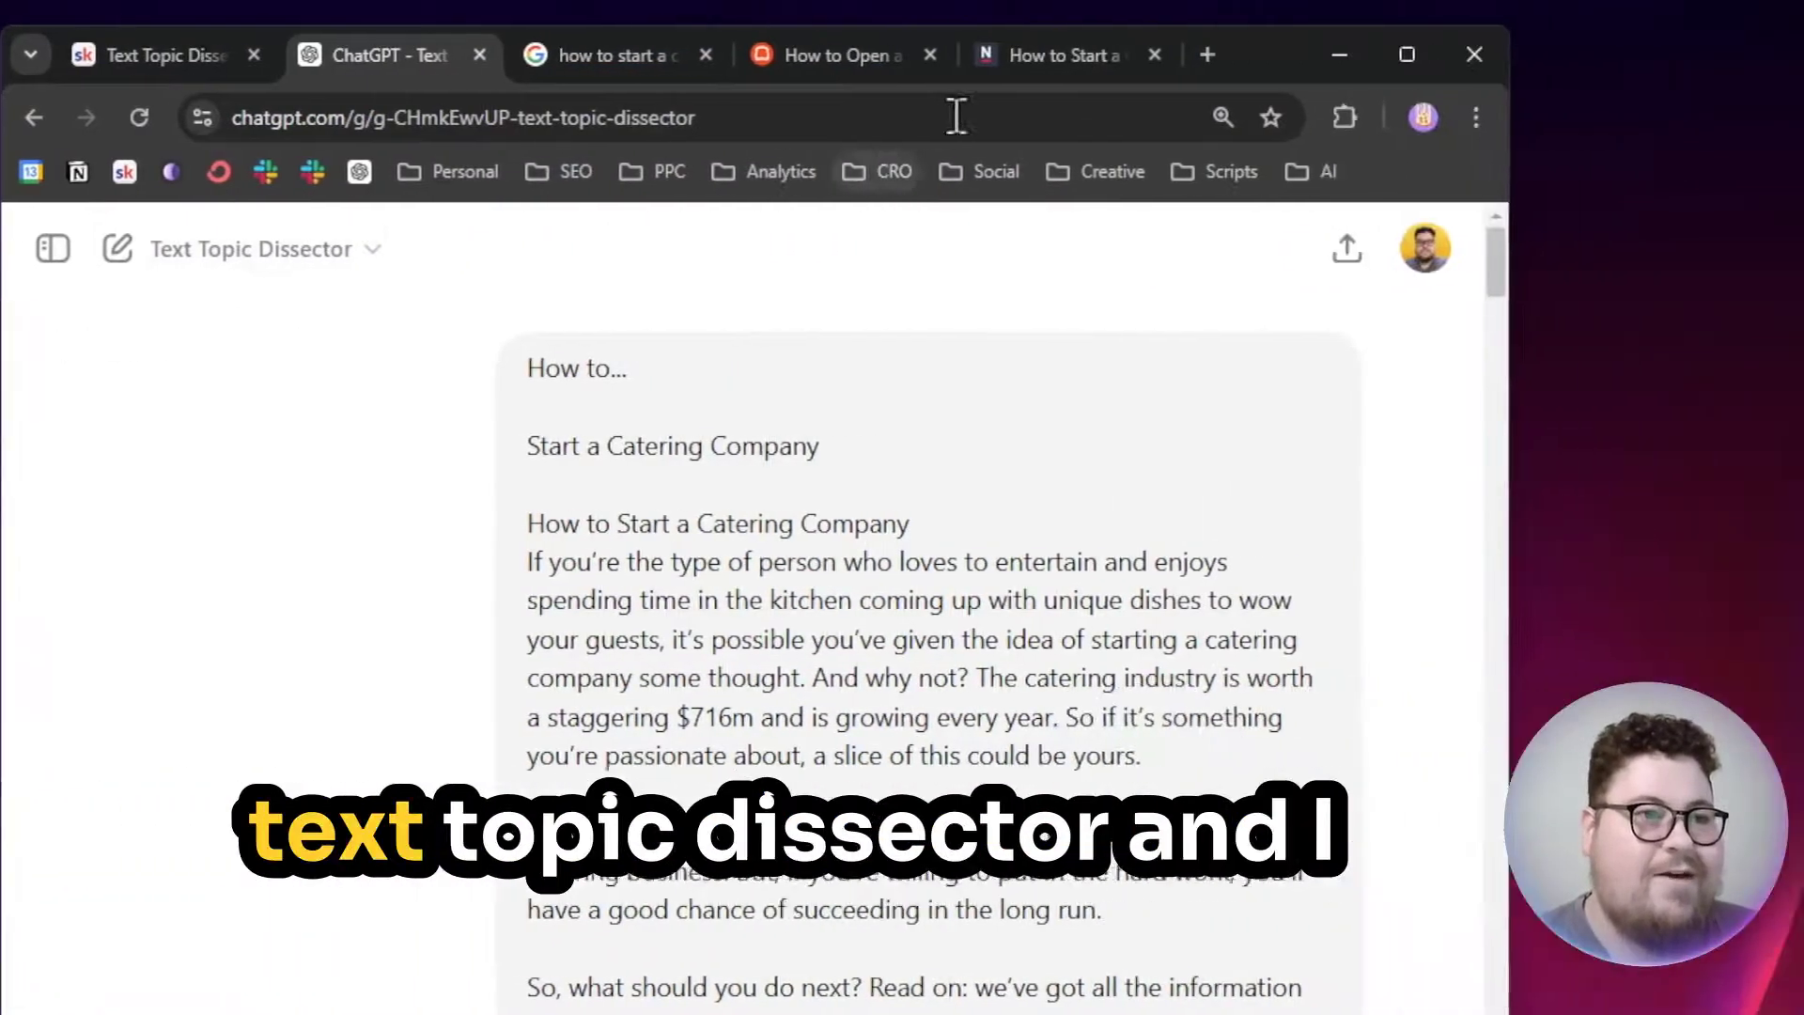
{"action": "left_click", "coordinate": [1545, 54]}
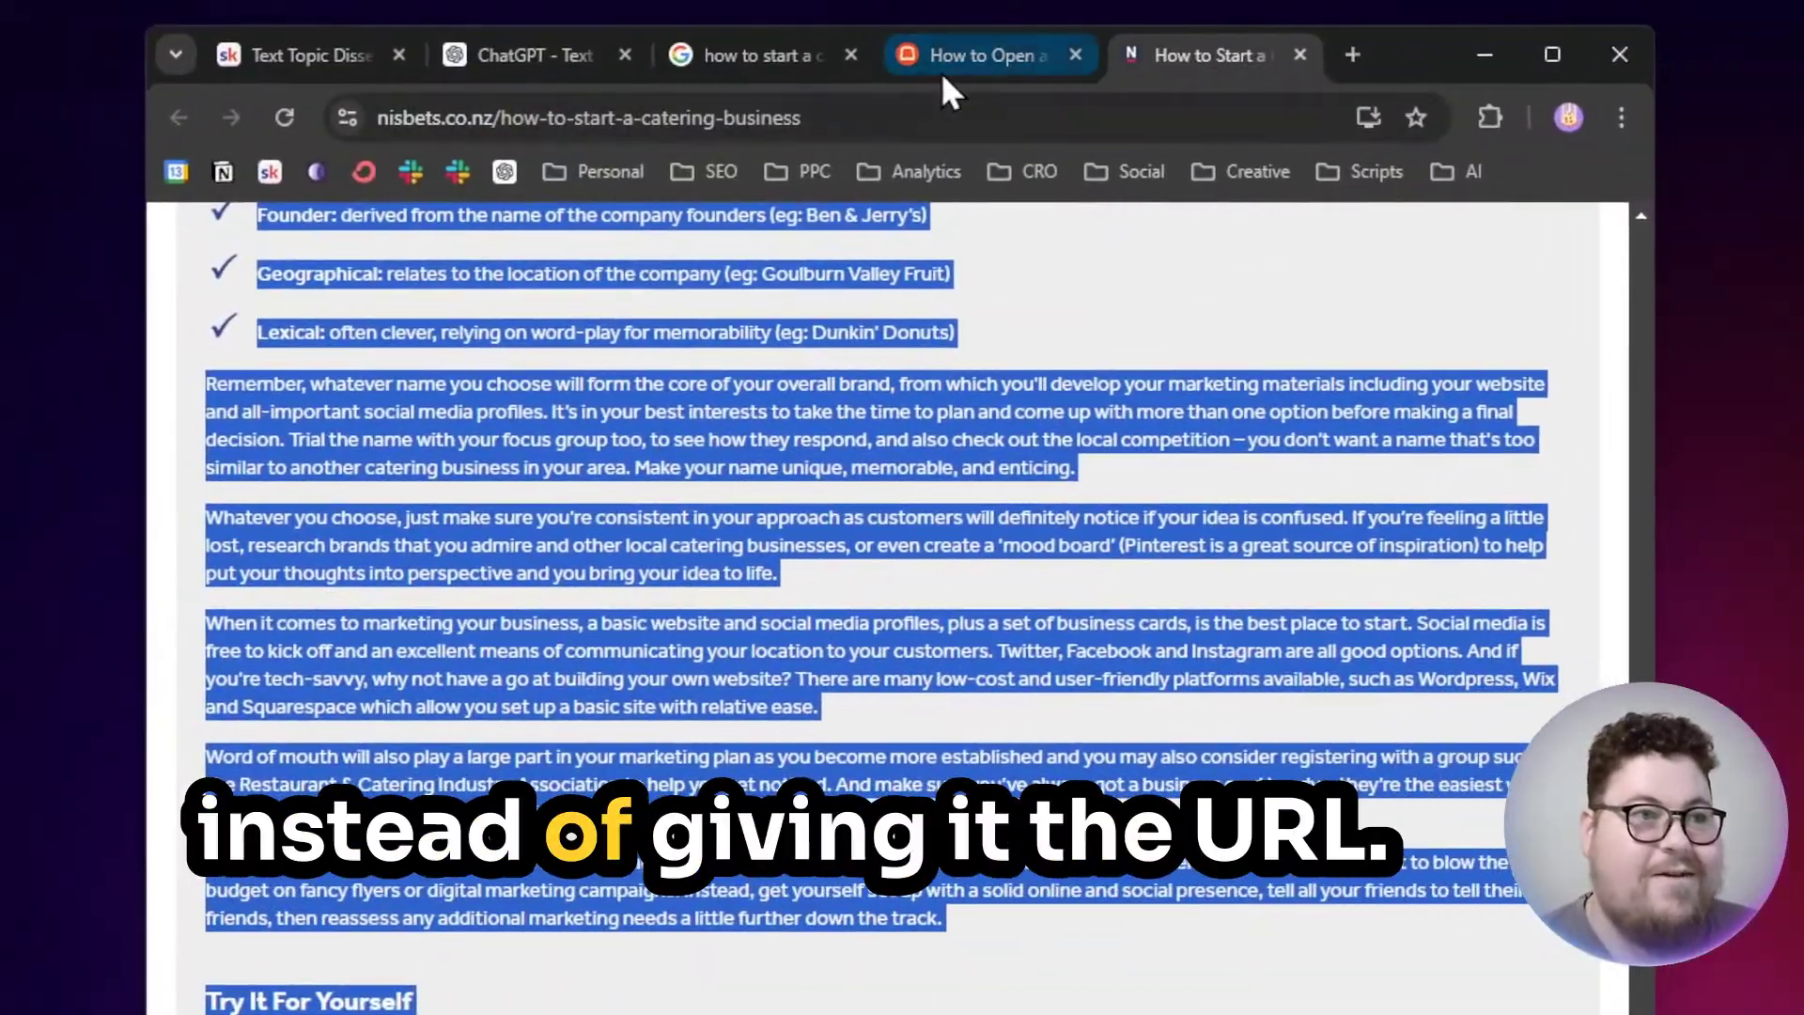
Step: Select the Toast article text from its heading down to the closing disclaimer
{"action": "left_click", "coordinate": [1050, 58]}
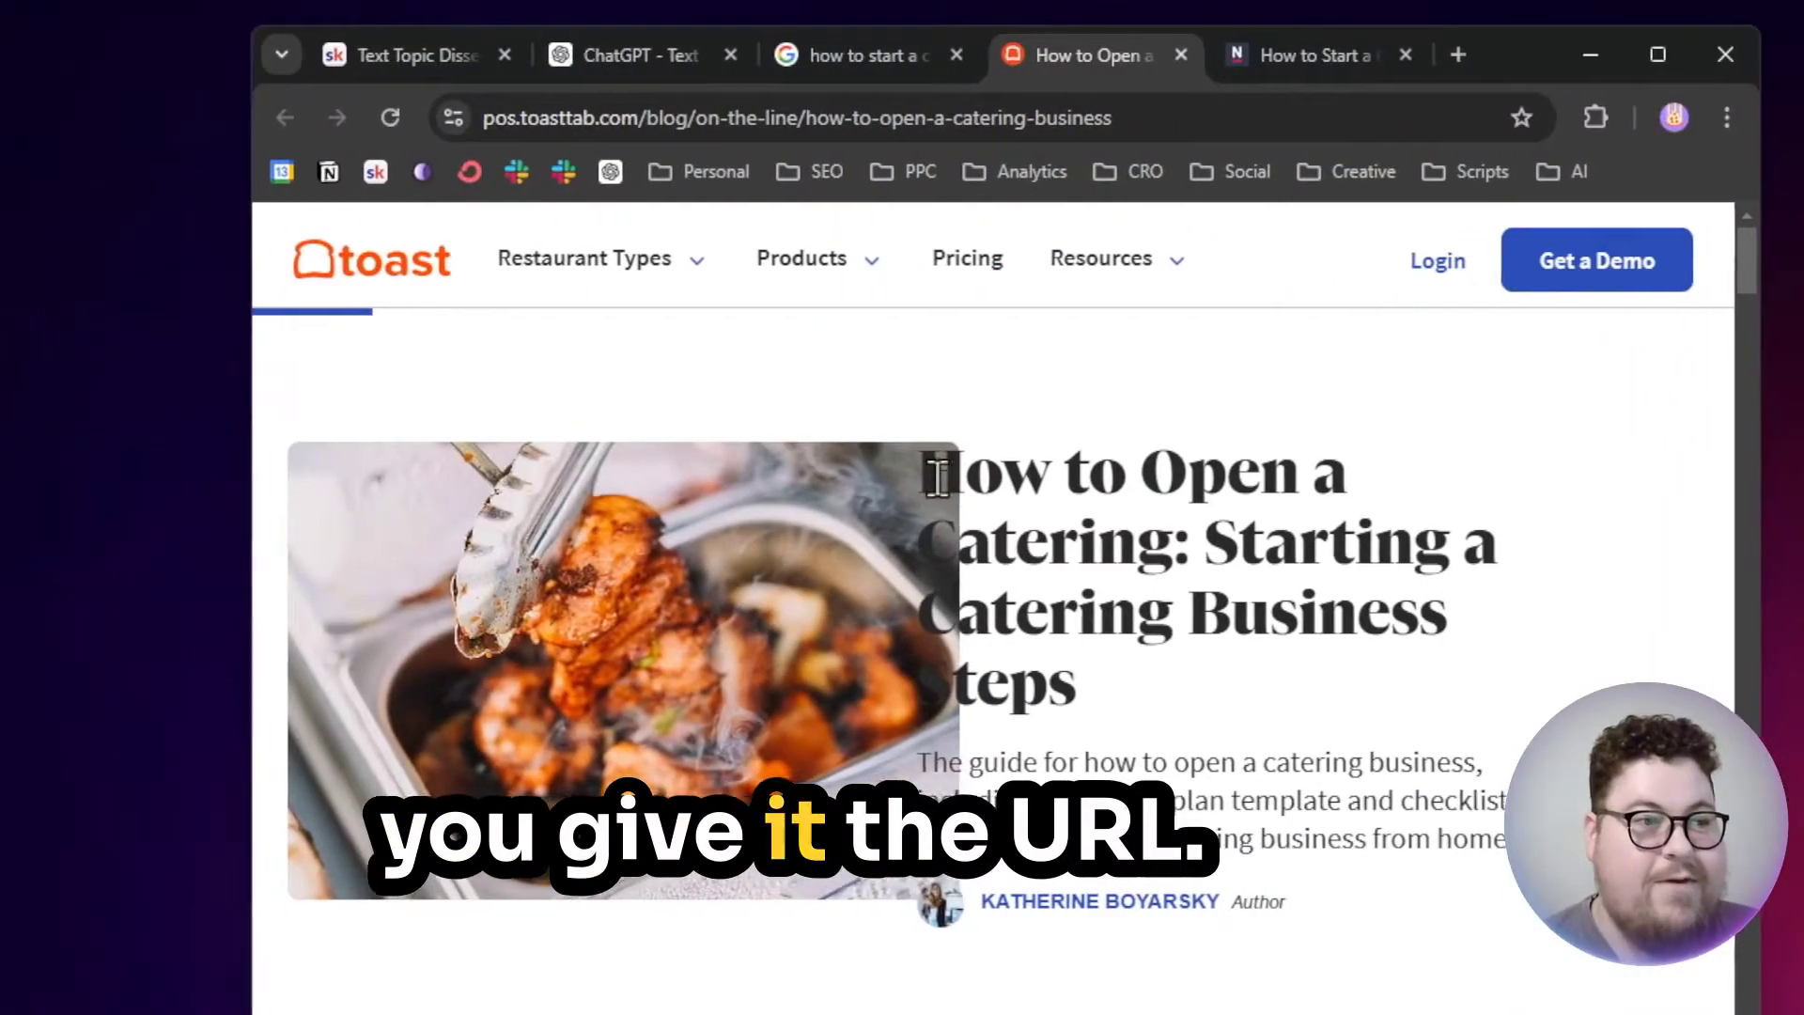
{"action": "left_click_drag", "start_coordinate": [812, 471], "coordinate": [949, 672]}
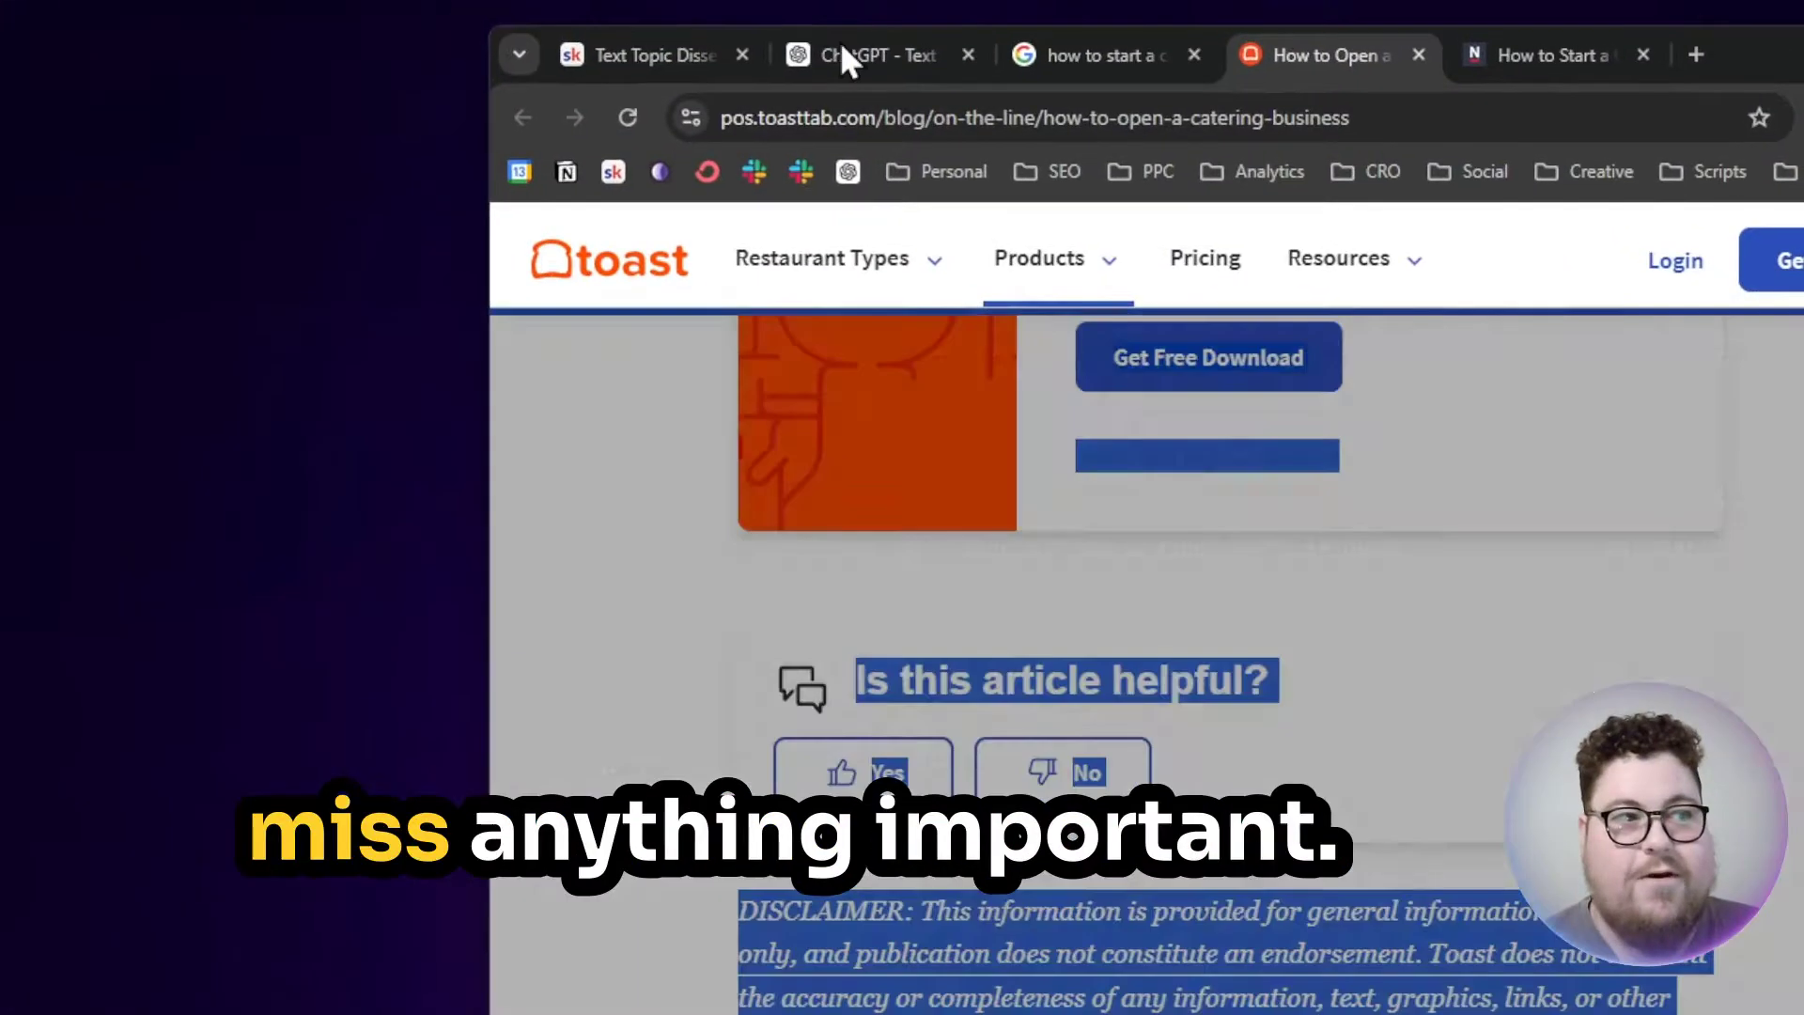
{"action": "left_click", "coordinate": [842, 49]}
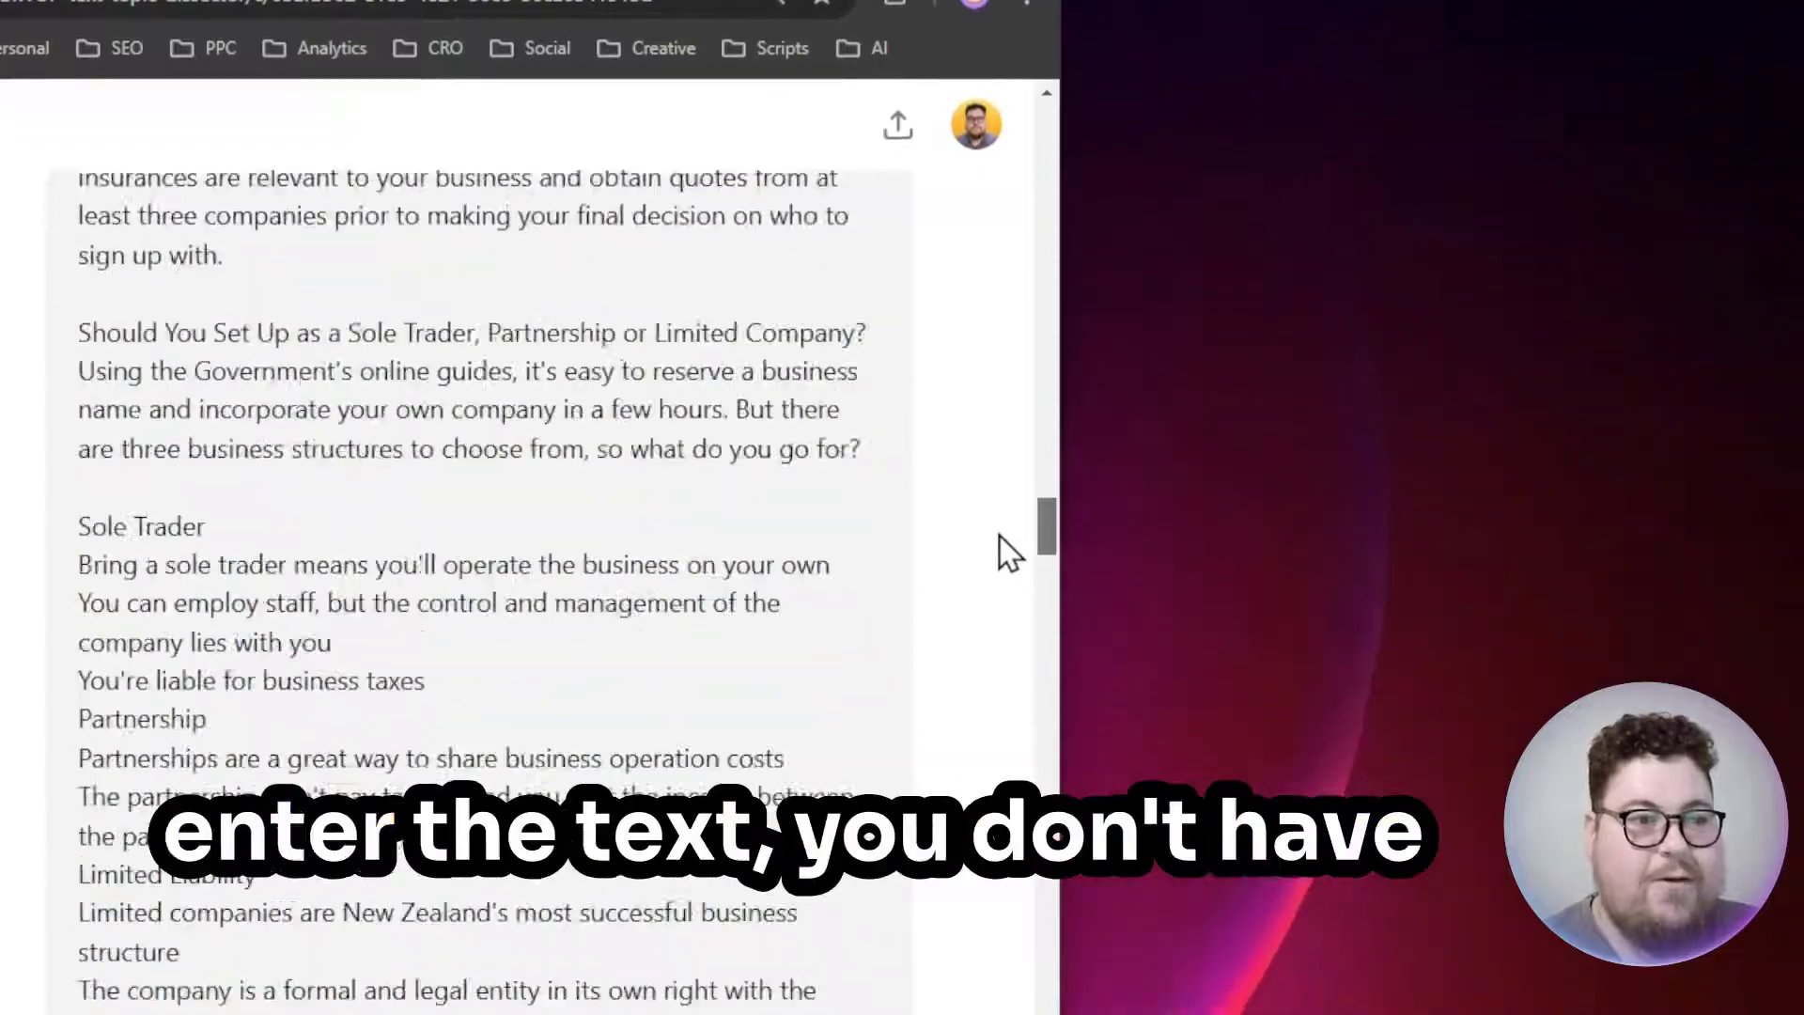
{"action": "scroll", "coordinate": [1002, 535], "scroll_direction": "down", "scroll_amount": 10}
{"action": "scroll", "coordinate": [1047, 531], "scroll_direction": "down", "scroll_amount": 10}
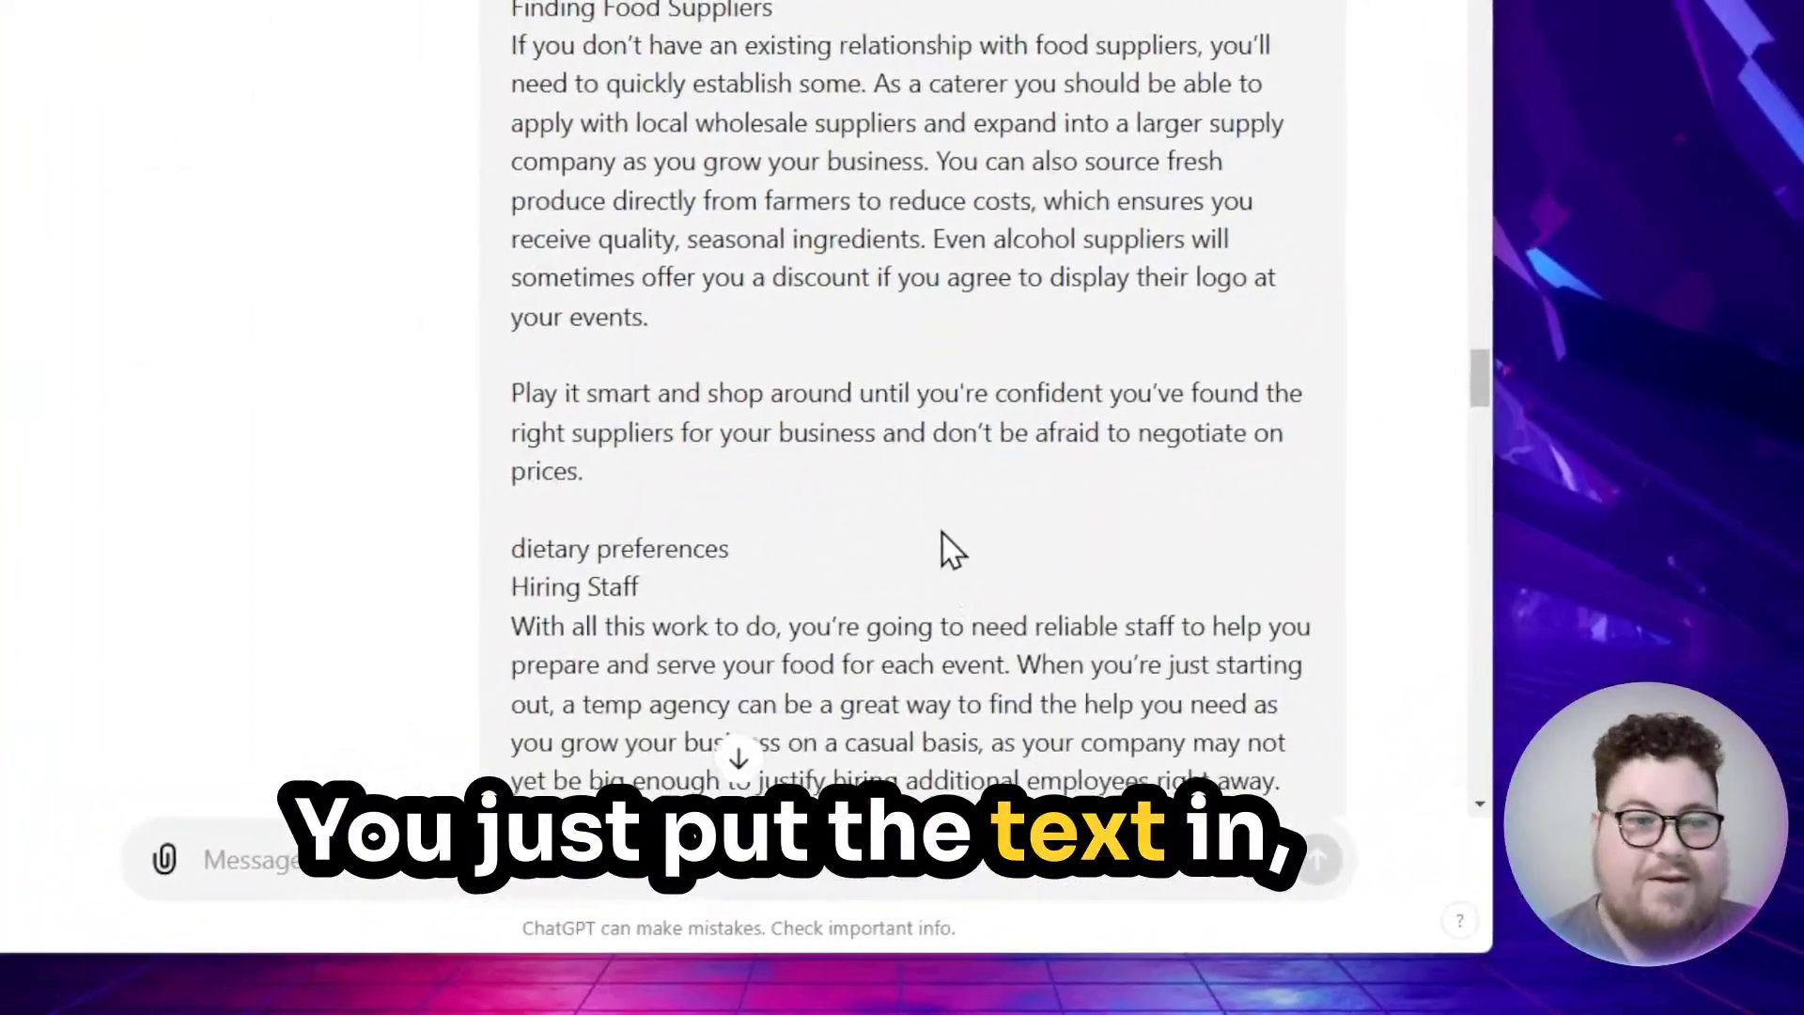
{"action": "scroll", "coordinate": [968, 545], "scroll_direction": "down", "scroll_amount": 15}
{"action": "scroll", "coordinate": [964, 542], "scroll_direction": "down", "scroll_amount": 5}
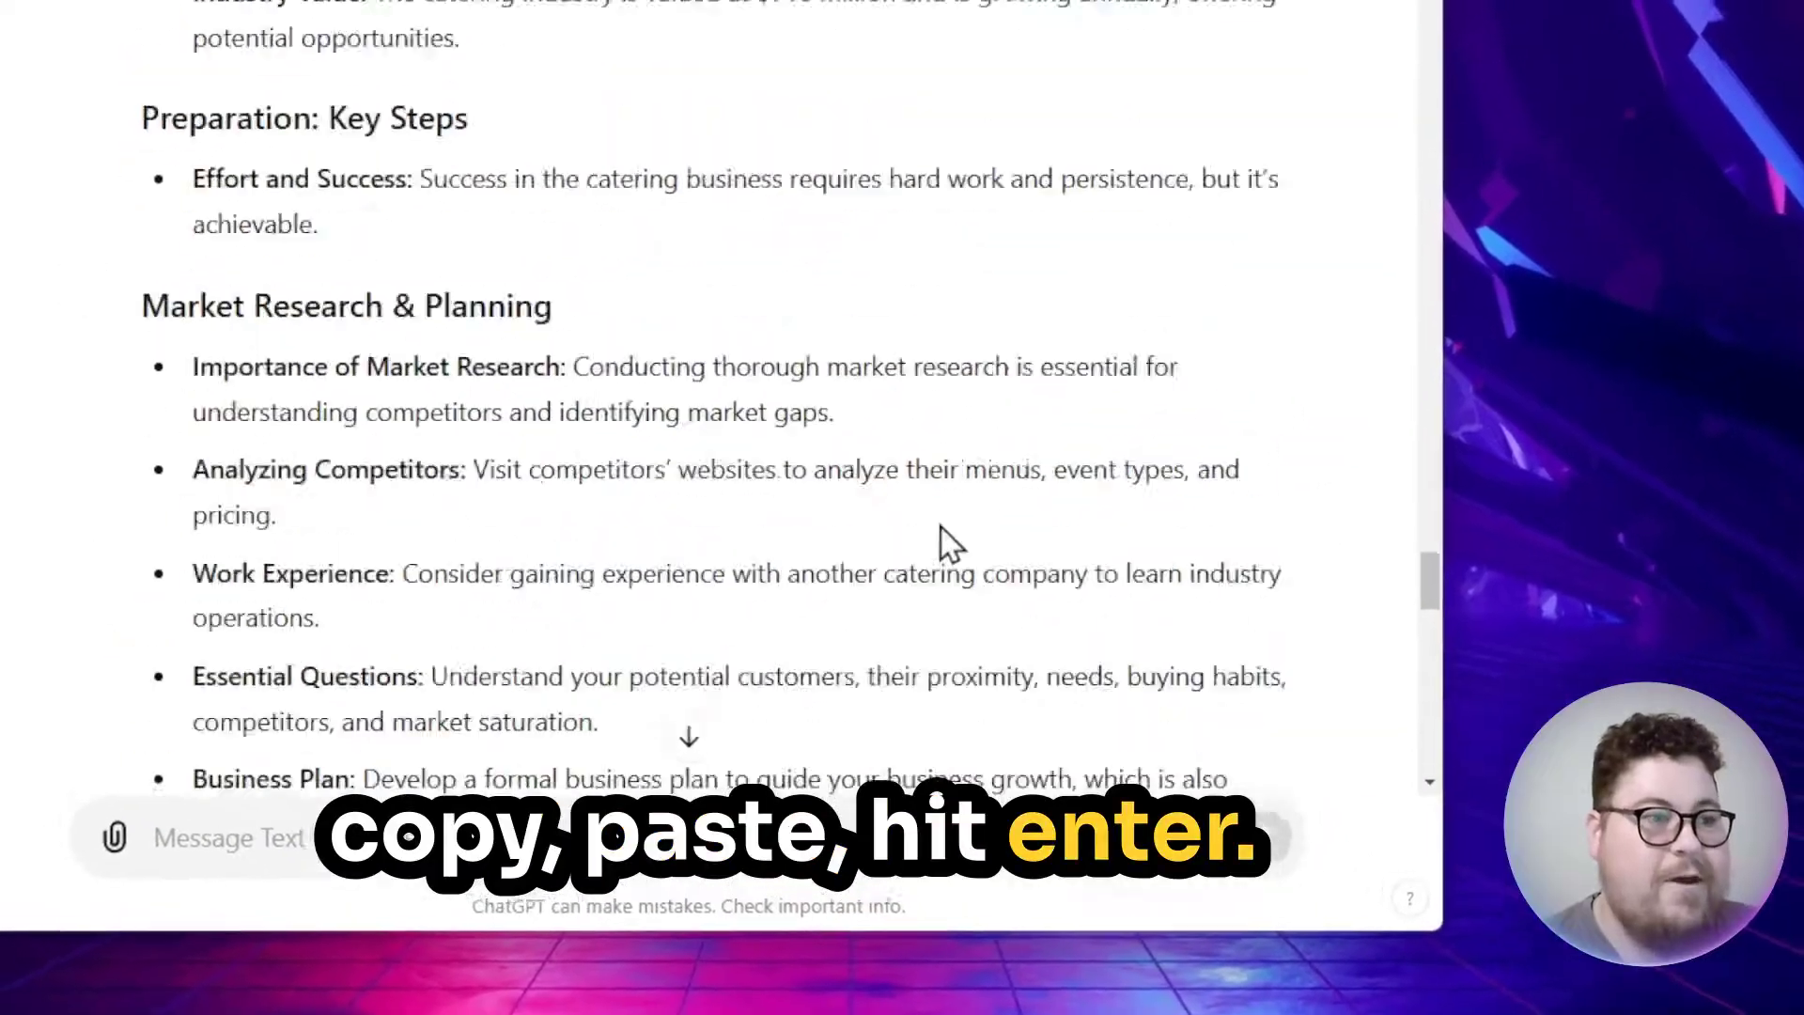
{"action": "scroll", "coordinate": [939, 543], "scroll_direction": "up", "scroll_amount": 5}
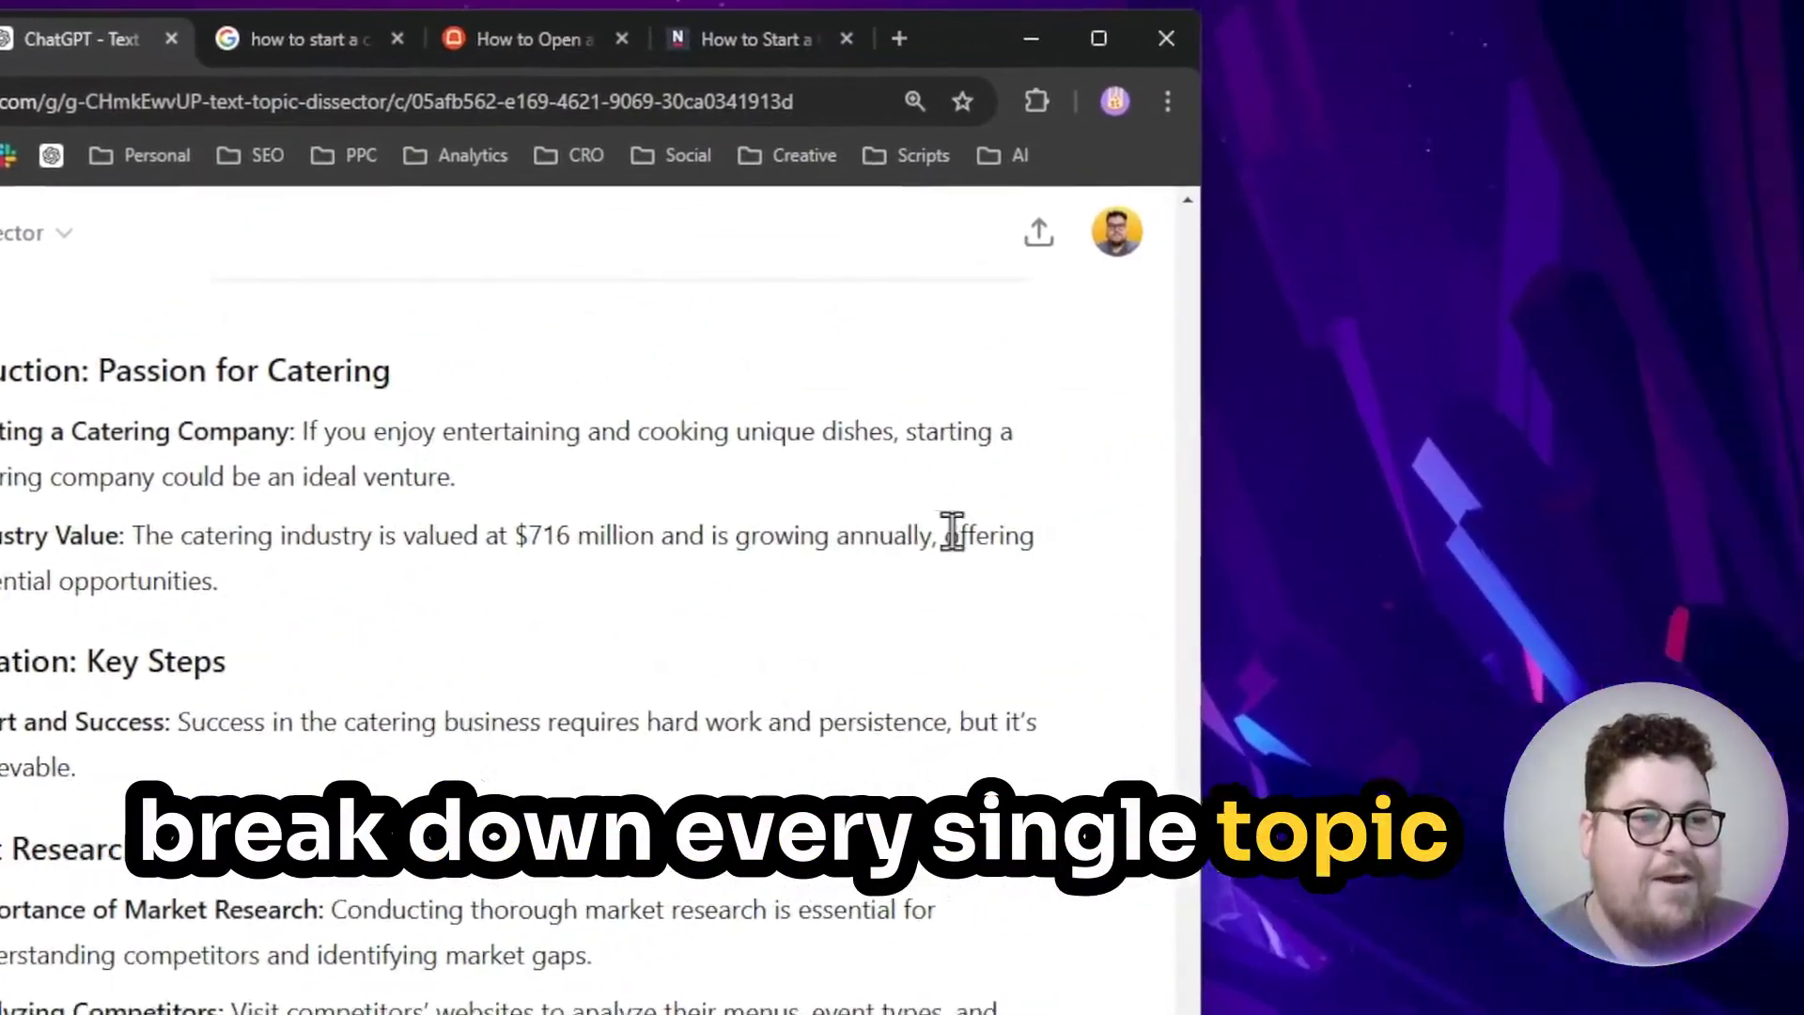
{"action": "scroll", "coordinate": [278, 573], "scroll_direction": "down", "scroll_amount": 5}
{"action": "scroll", "coordinate": [777, 535], "scroll_direction": "down", "scroll_amount": 15}
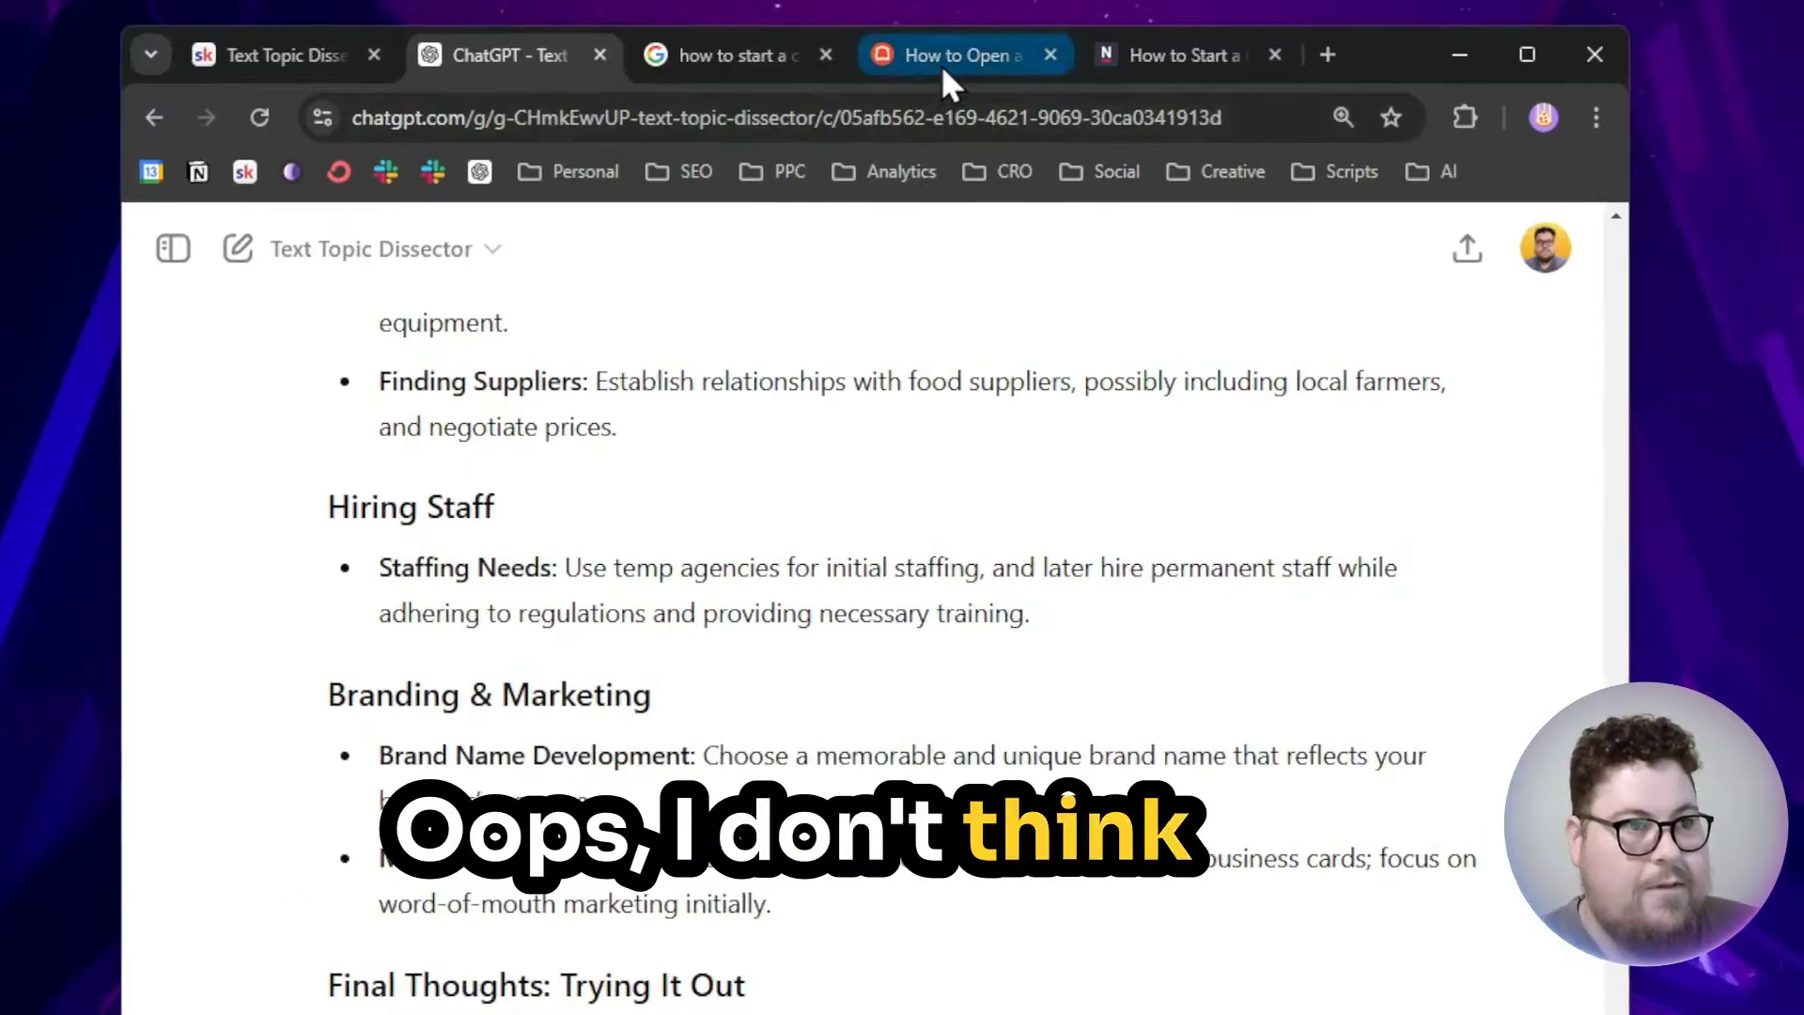
Step: Copy the selected Toast article text and send it to the Text Topic Dissector
{"action": "left_click", "coordinate": [944, 60]}
{"action": "right_click", "coordinate": [1084, 1004]}
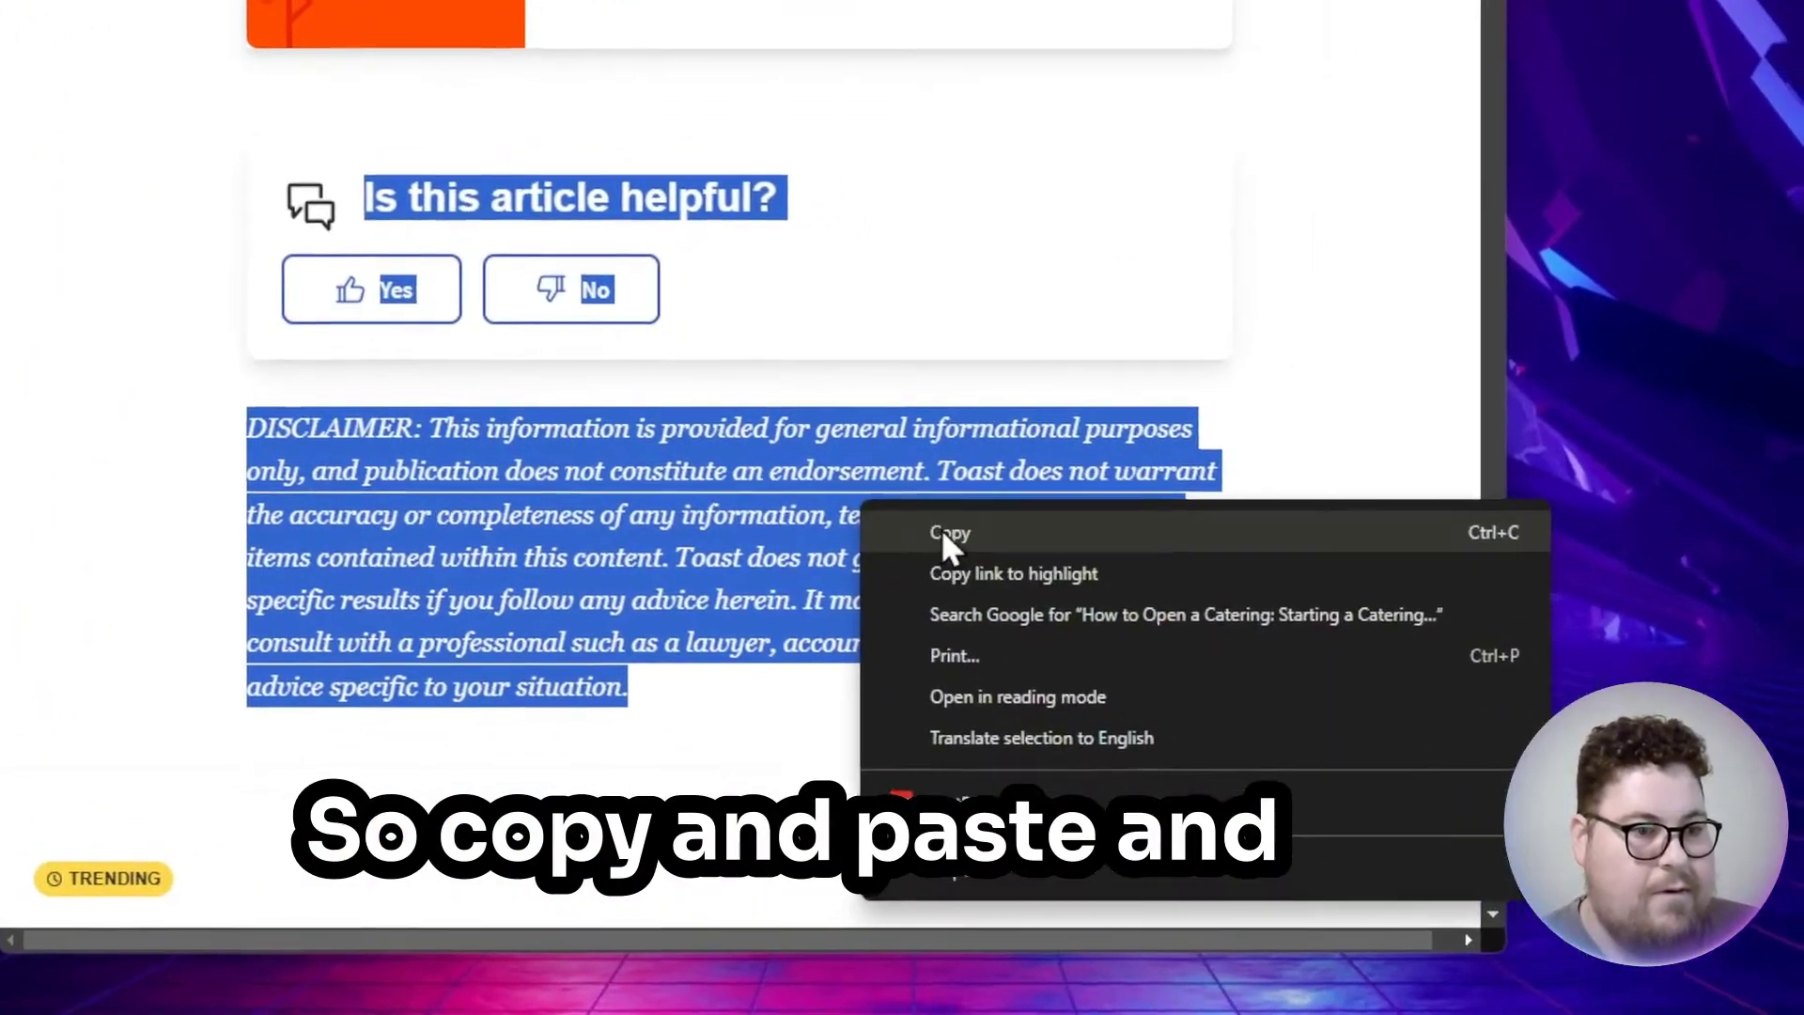
{"action": "left_click", "coordinate": [1120, 1014]}
{"action": "left_click", "coordinate": [813, 28]}
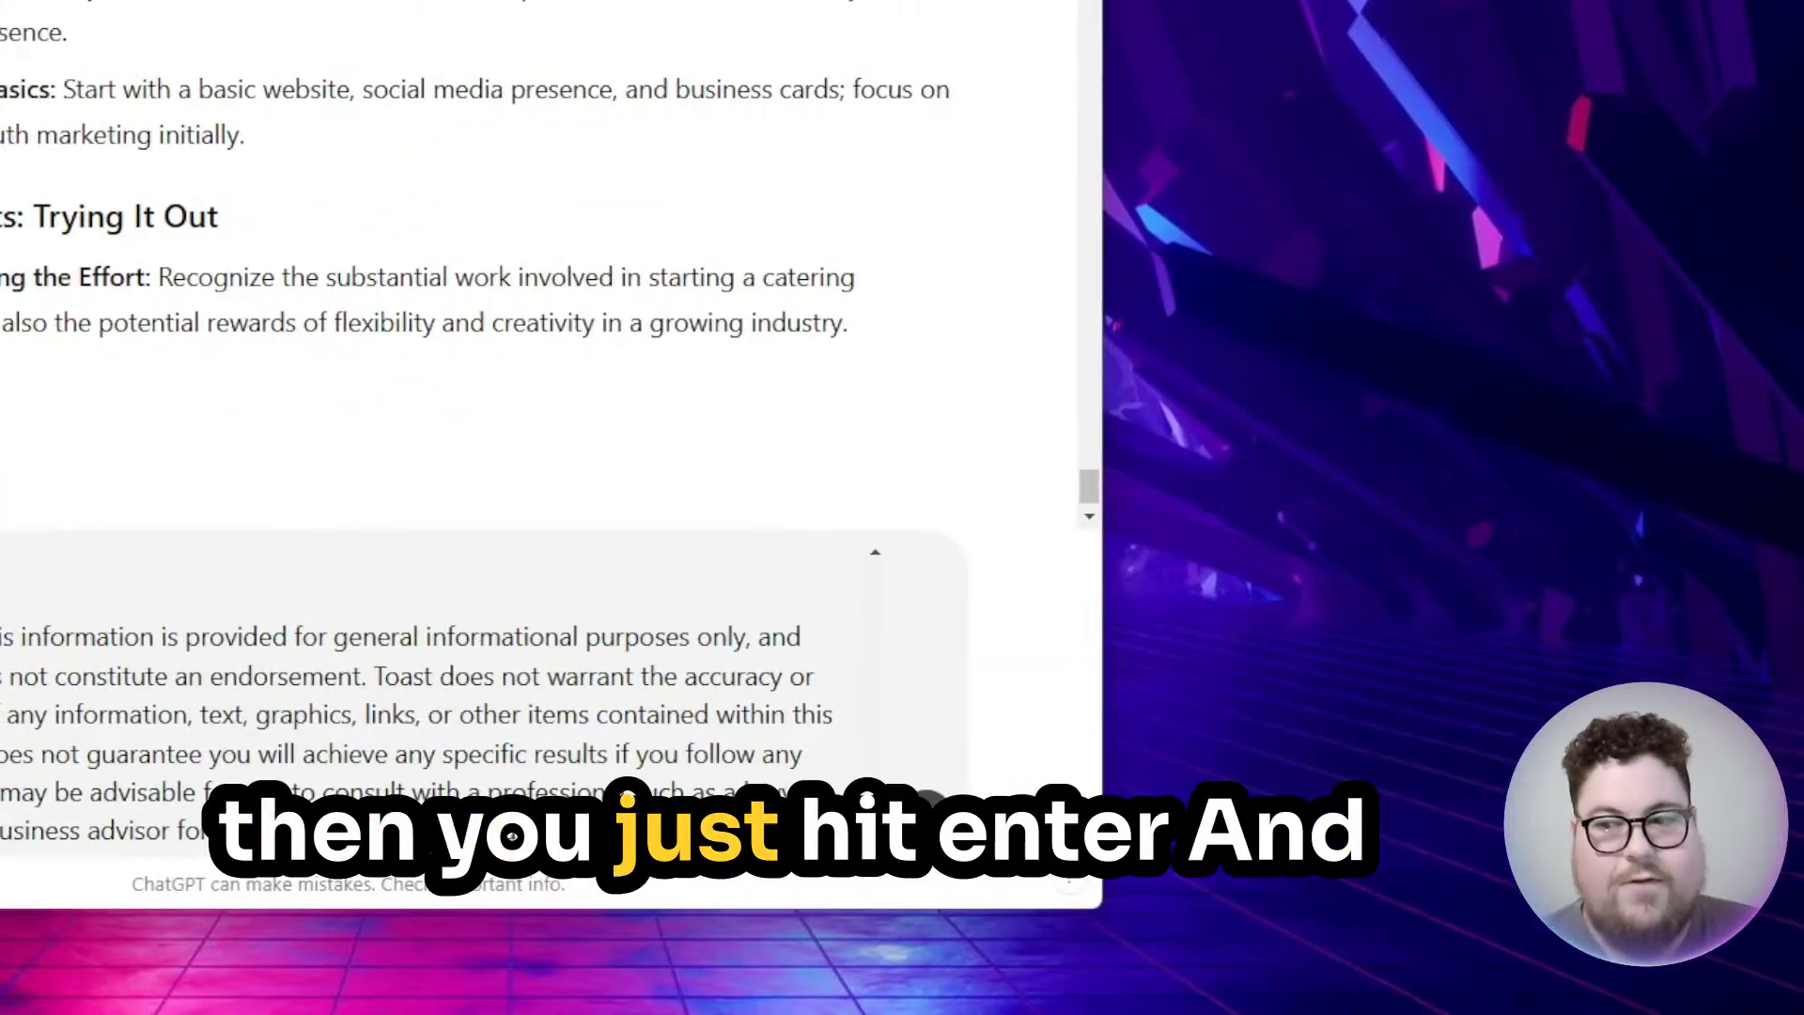
{"action": "key", "text": "Return"}
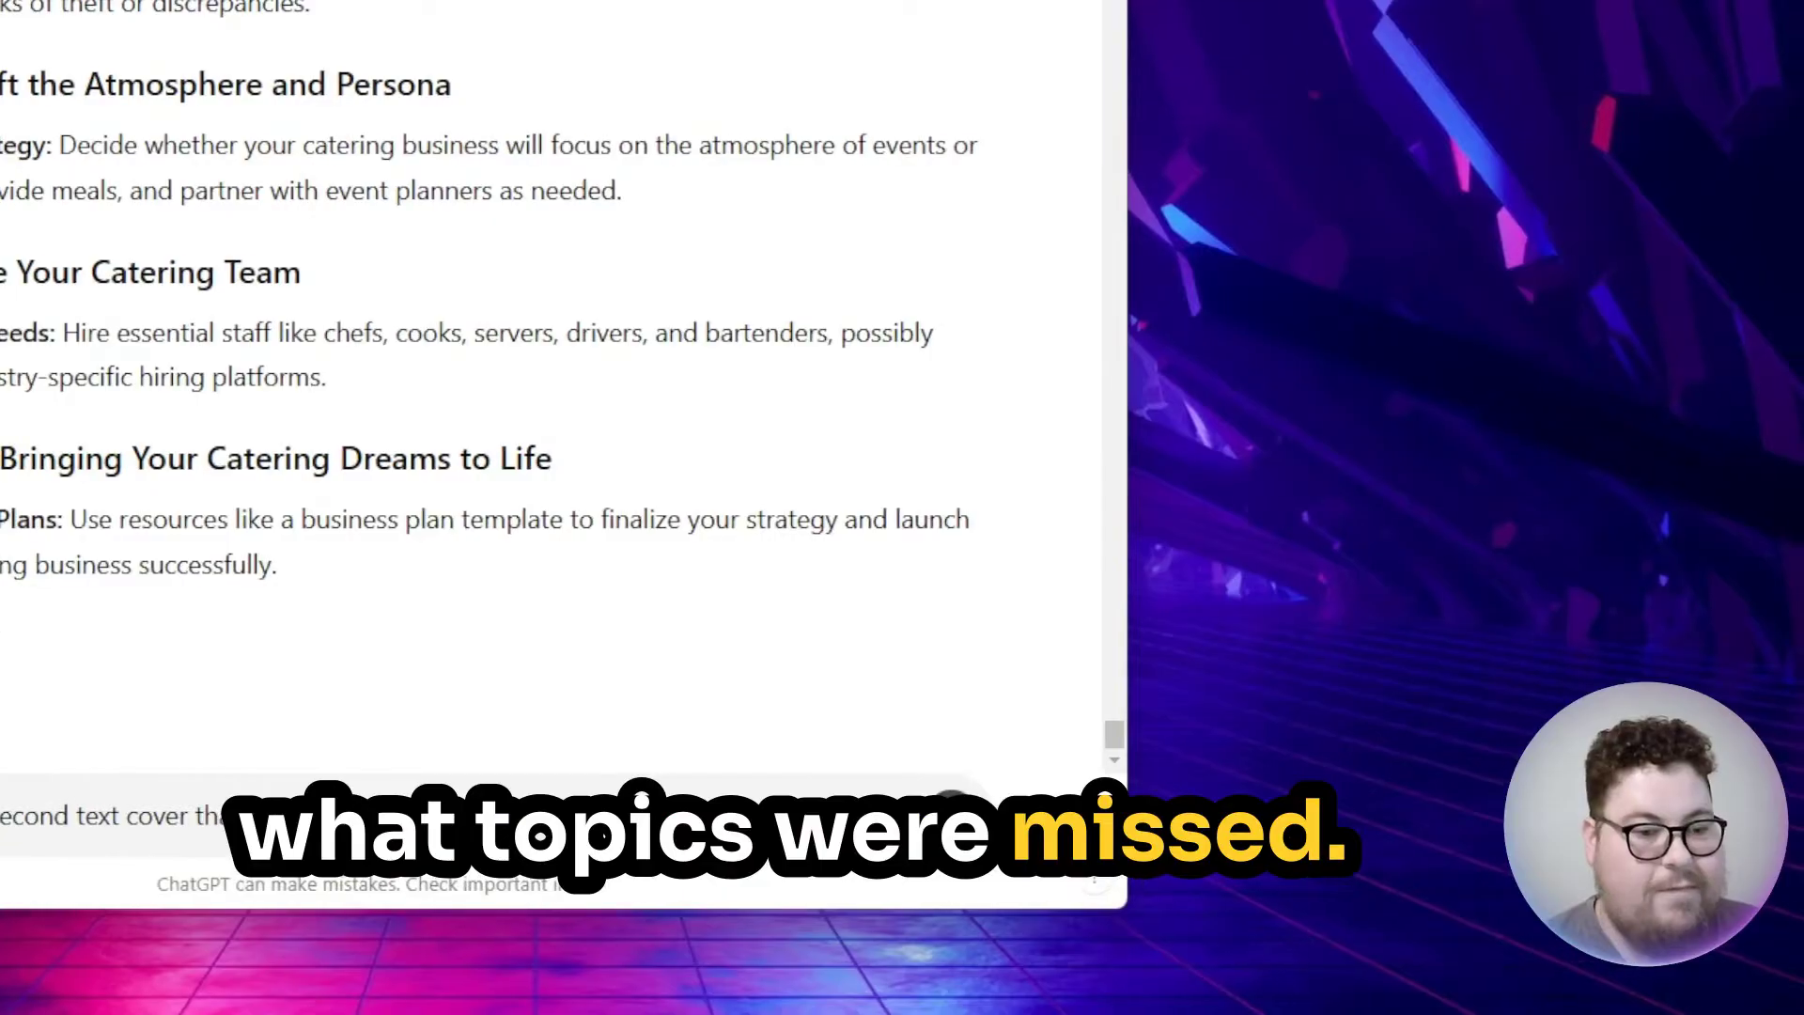
Step: Ask which topics the Toast text covered that Nisbets missed, then review the eight-item answer
{"action": "left_click", "coordinate": [1253, 822]}
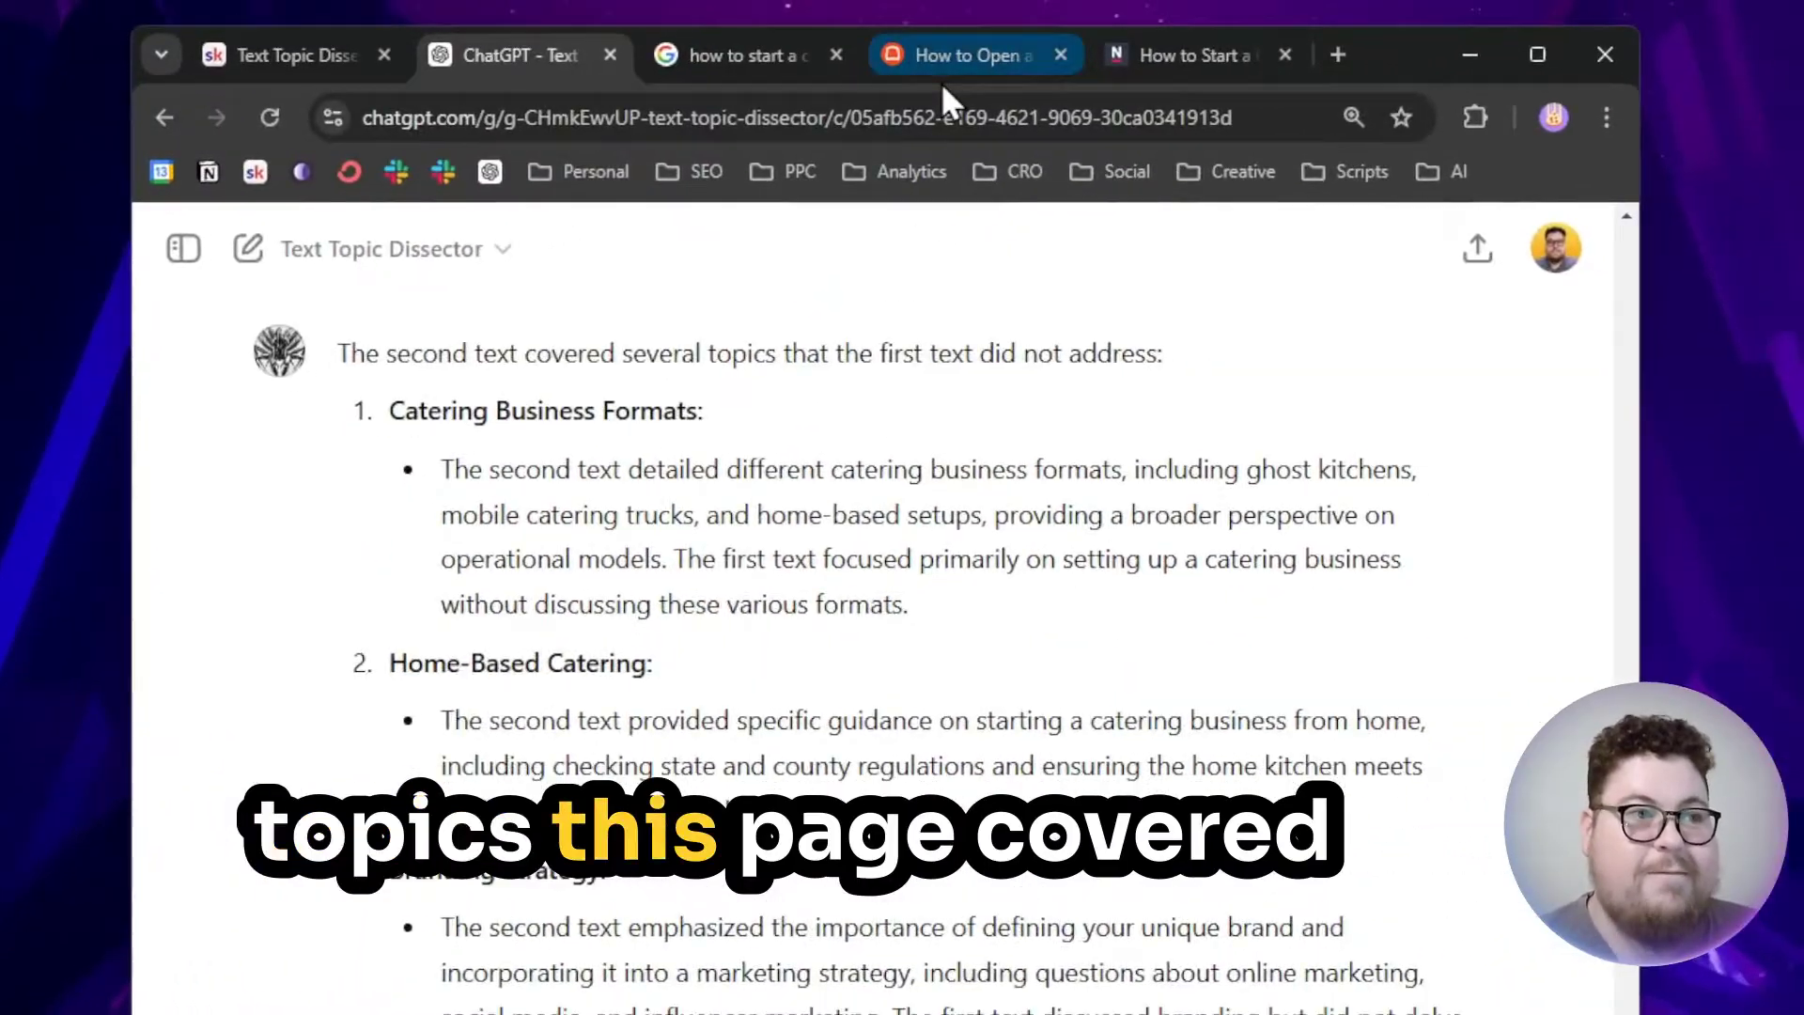
{"action": "left_click", "coordinate": [940, 56]}
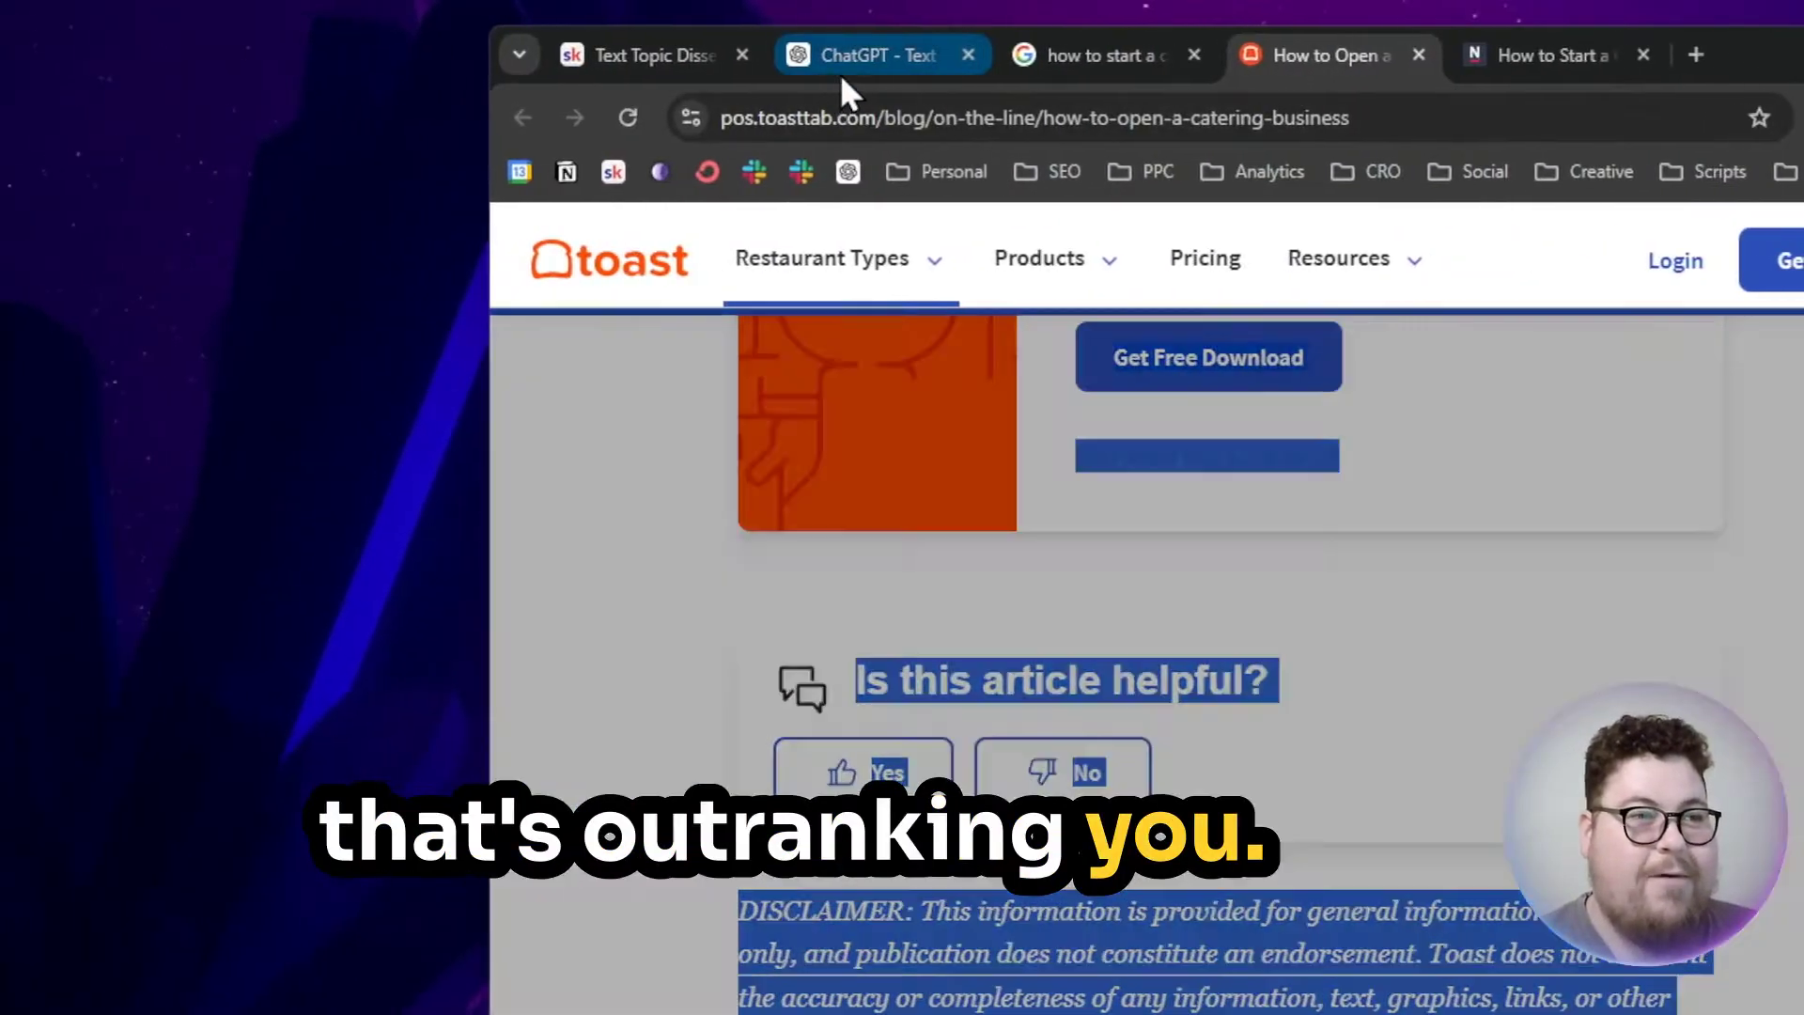
{"action": "left_click", "coordinate": [761, 66]}
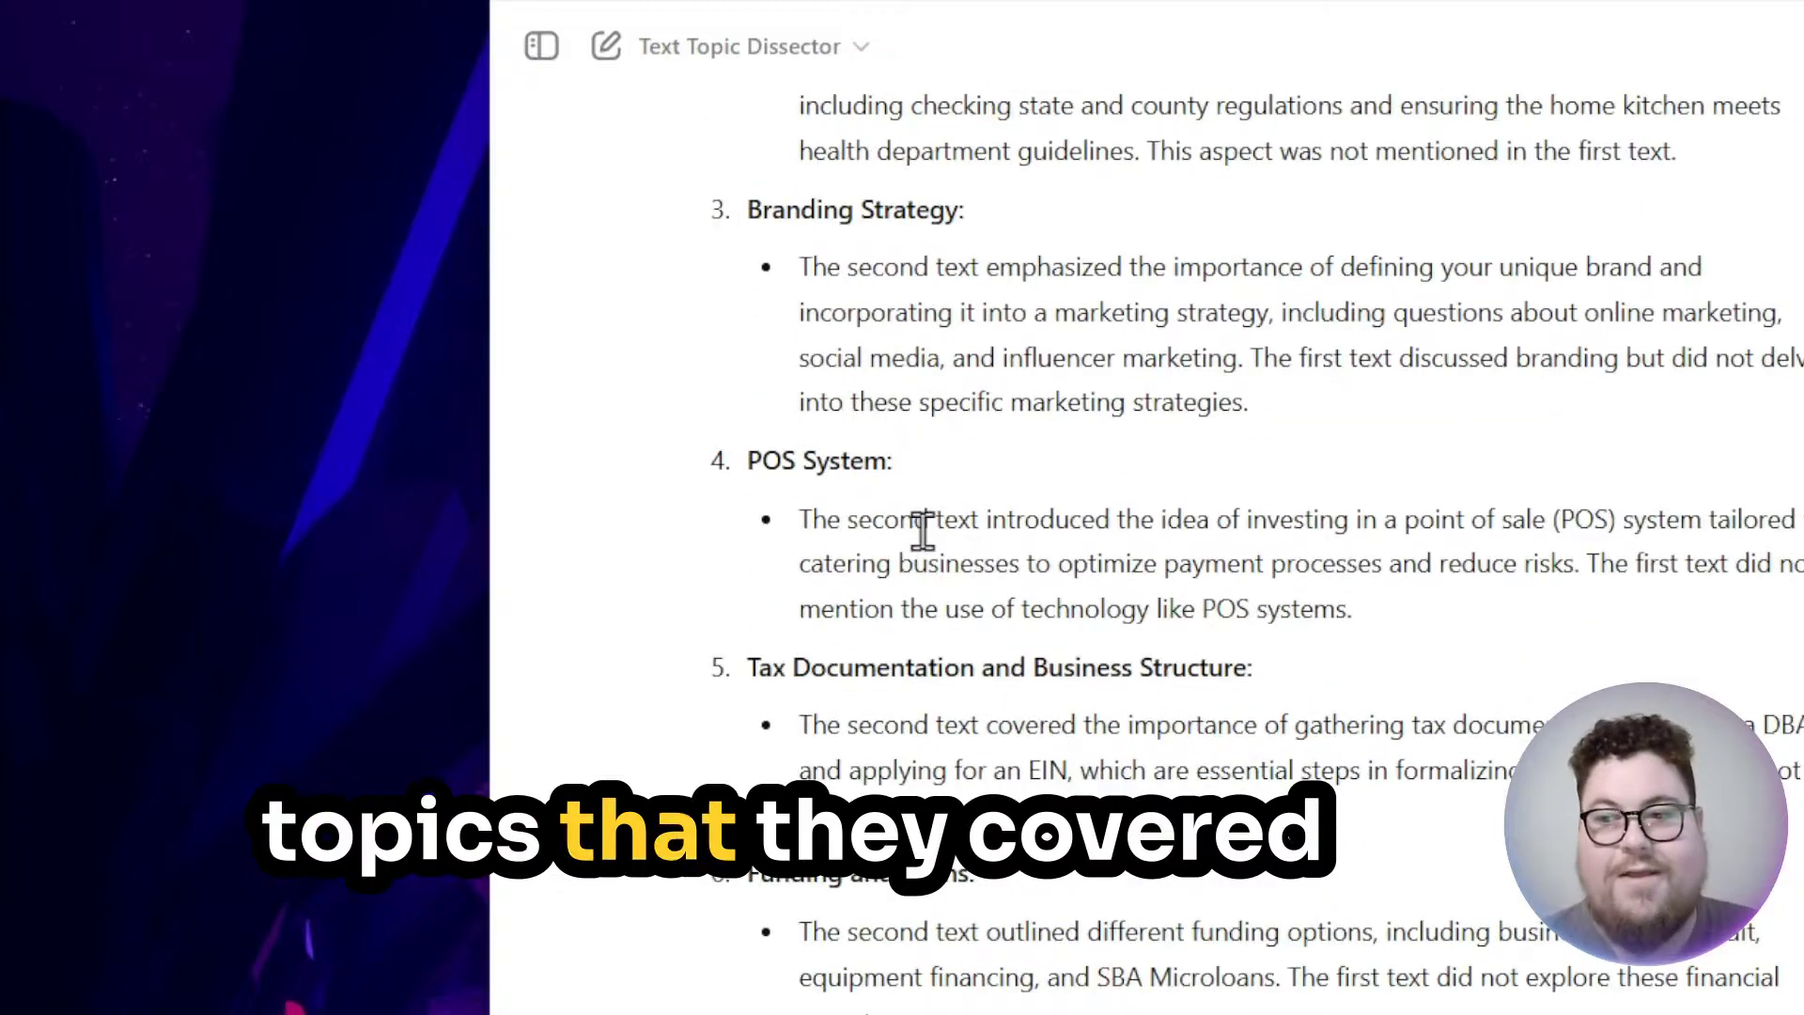
{"action": "scroll", "coordinate": [923, 529], "scroll_direction": "down", "scroll_amount": 2}
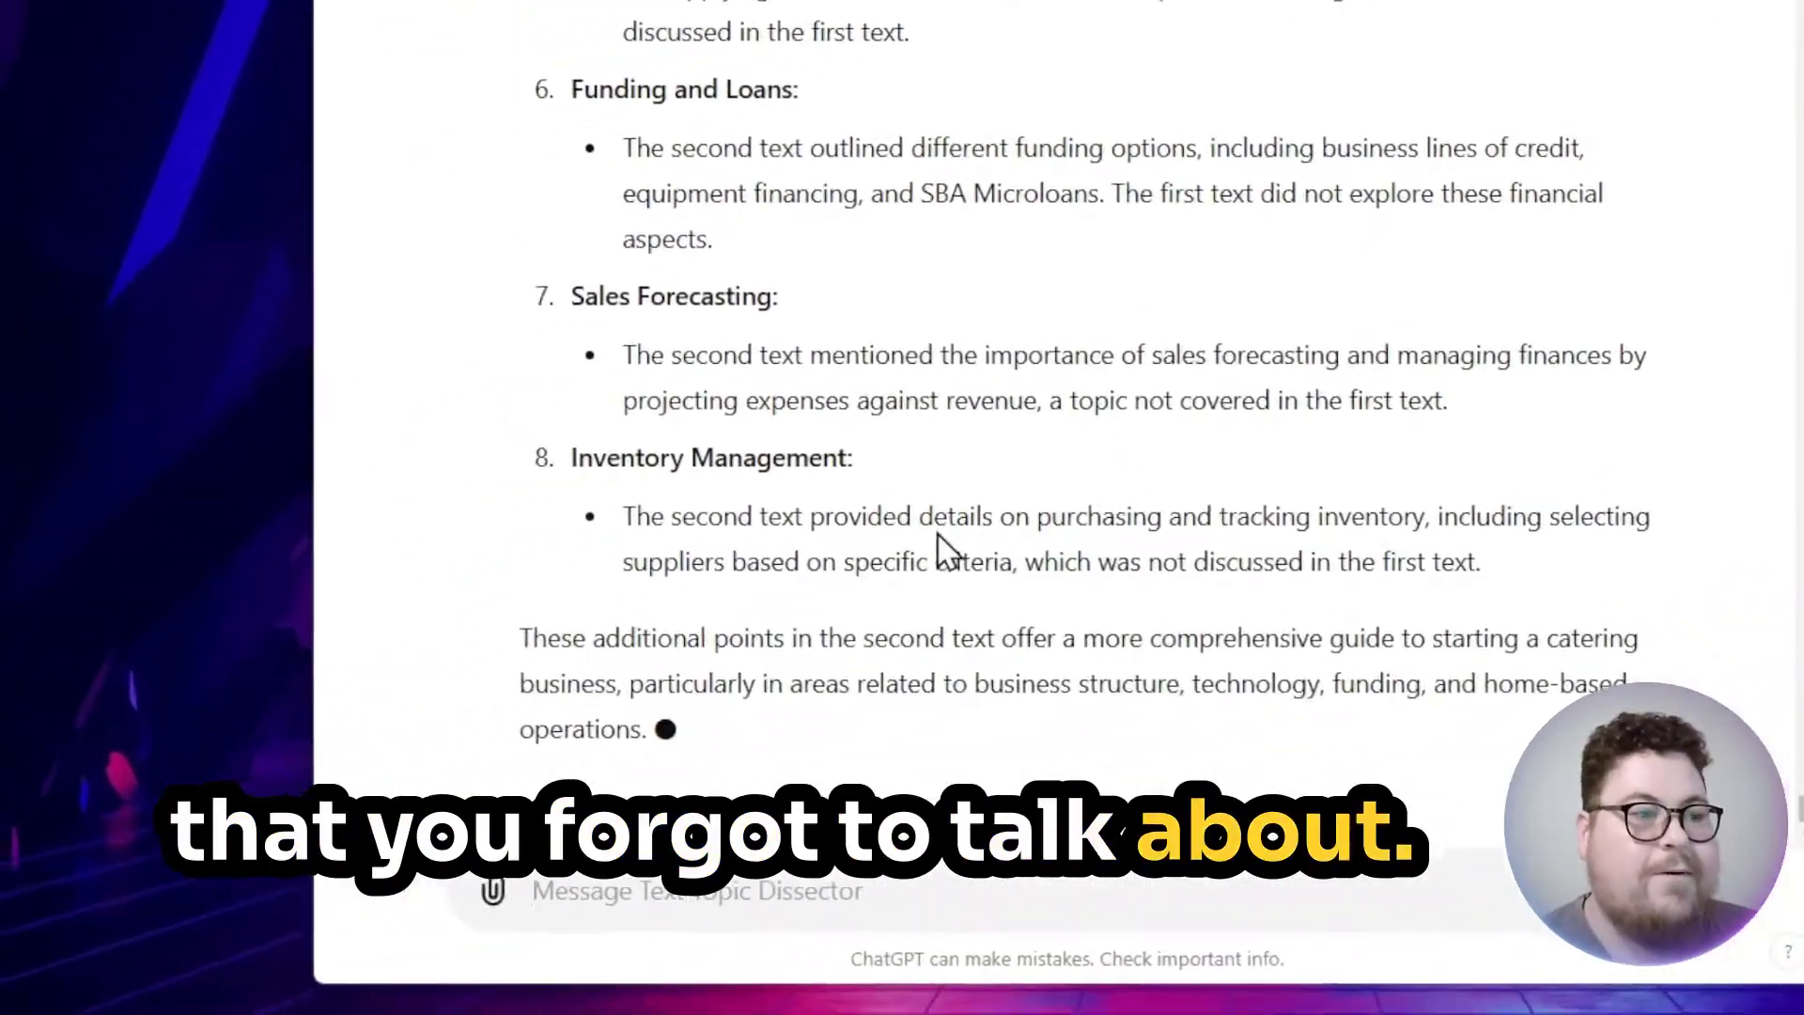
{"action": "scroll", "coordinate": [945, 531], "scroll_direction": "up", "scroll_amount": 5}
{"action": "scroll", "coordinate": [949, 523], "scroll_direction": "up", "scroll_amount": 3}
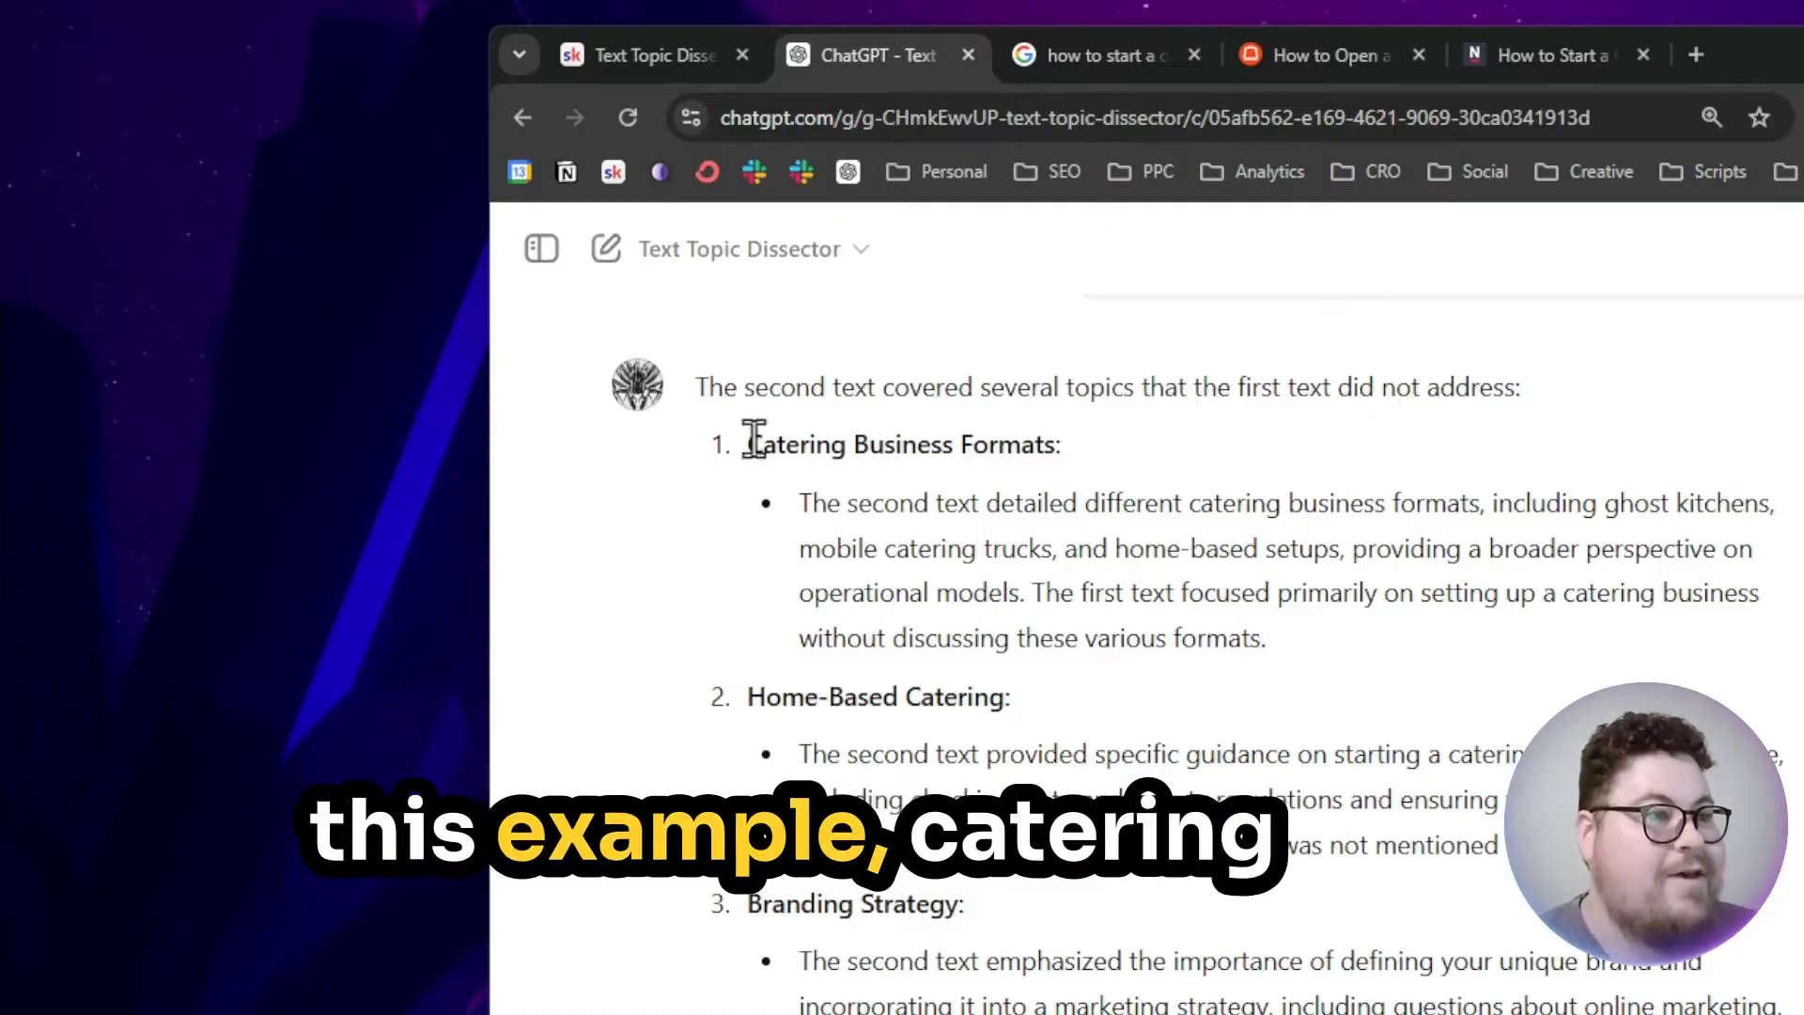
{"action": "left_click_drag", "start_coordinate": [754, 442], "coordinate": [1061, 445]}
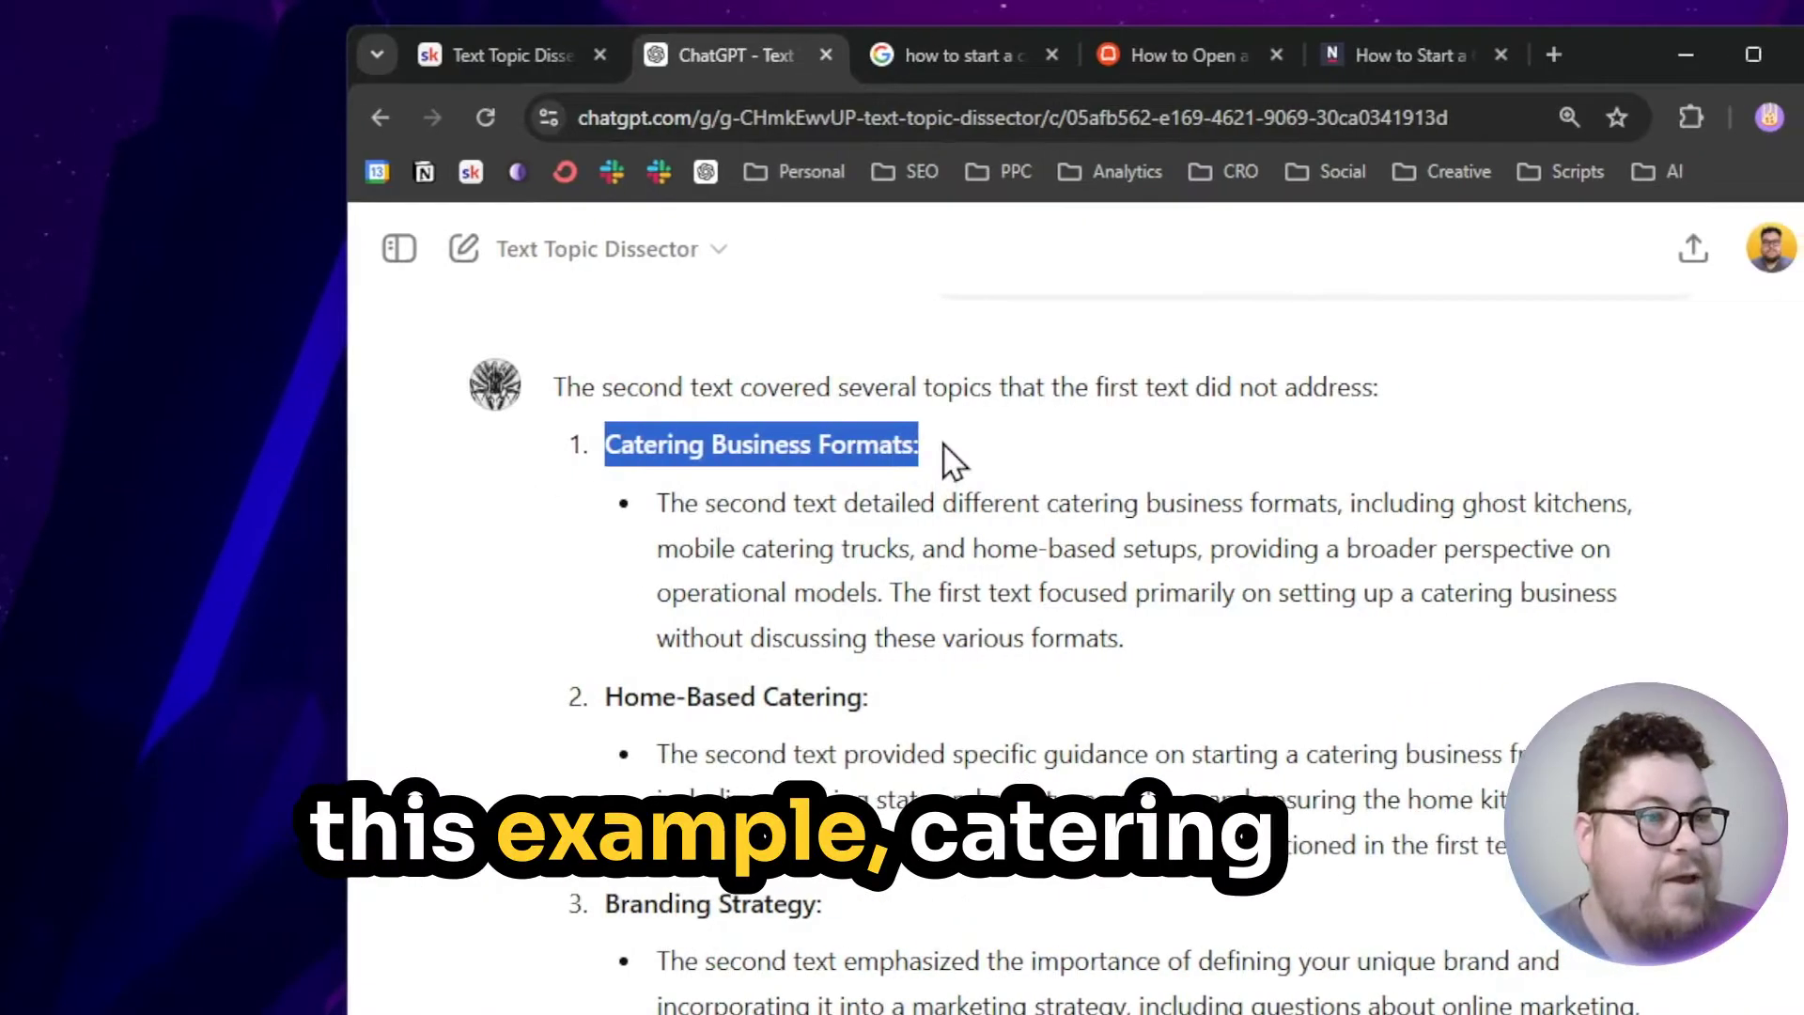
{"action": "scroll", "coordinate": [921, 517], "scroll_direction": "down", "scroll_amount": 2}
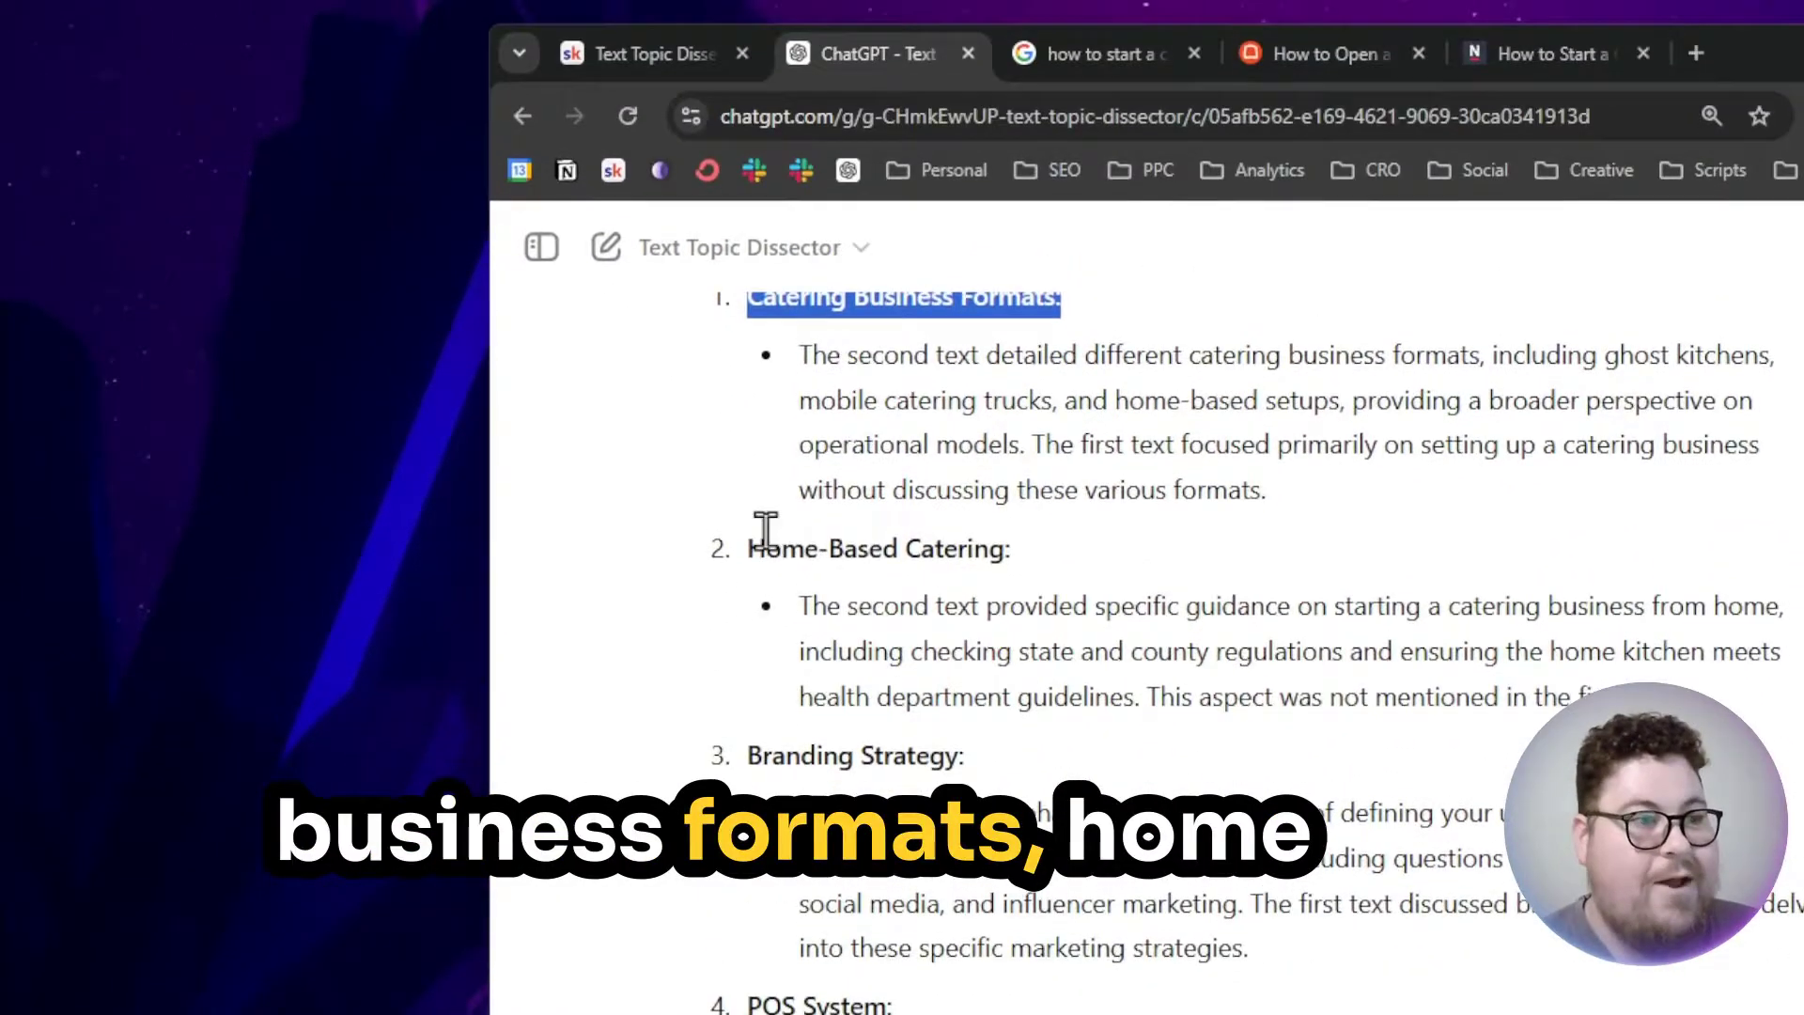
{"action": "left_click_drag", "start_coordinate": [749, 548], "coordinate": [953, 548]}
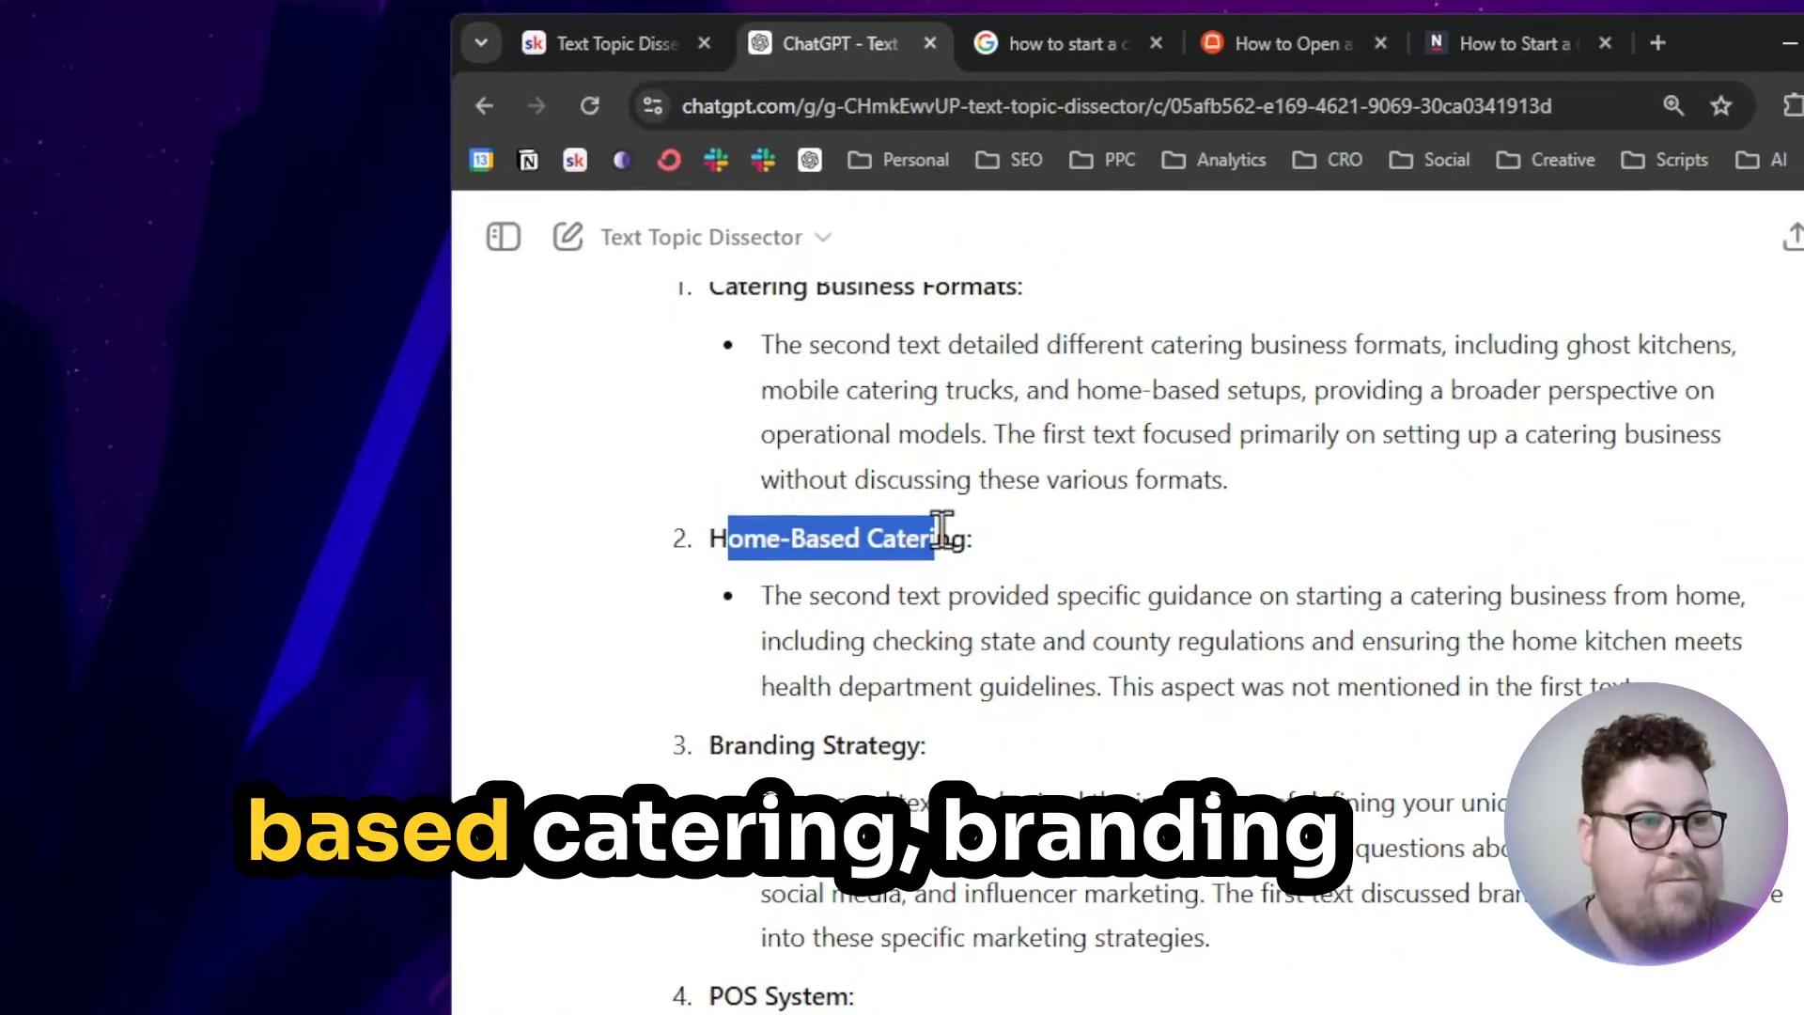
{"action": "scroll", "coordinate": [771, 714], "scroll_direction": "down", "scroll_amount": 2}
{"action": "left_click_drag", "start_coordinate": [786, 608], "coordinate": [929, 608]}
{"action": "left_click_drag", "start_coordinate": [763, 533], "coordinate": [782, 533]}
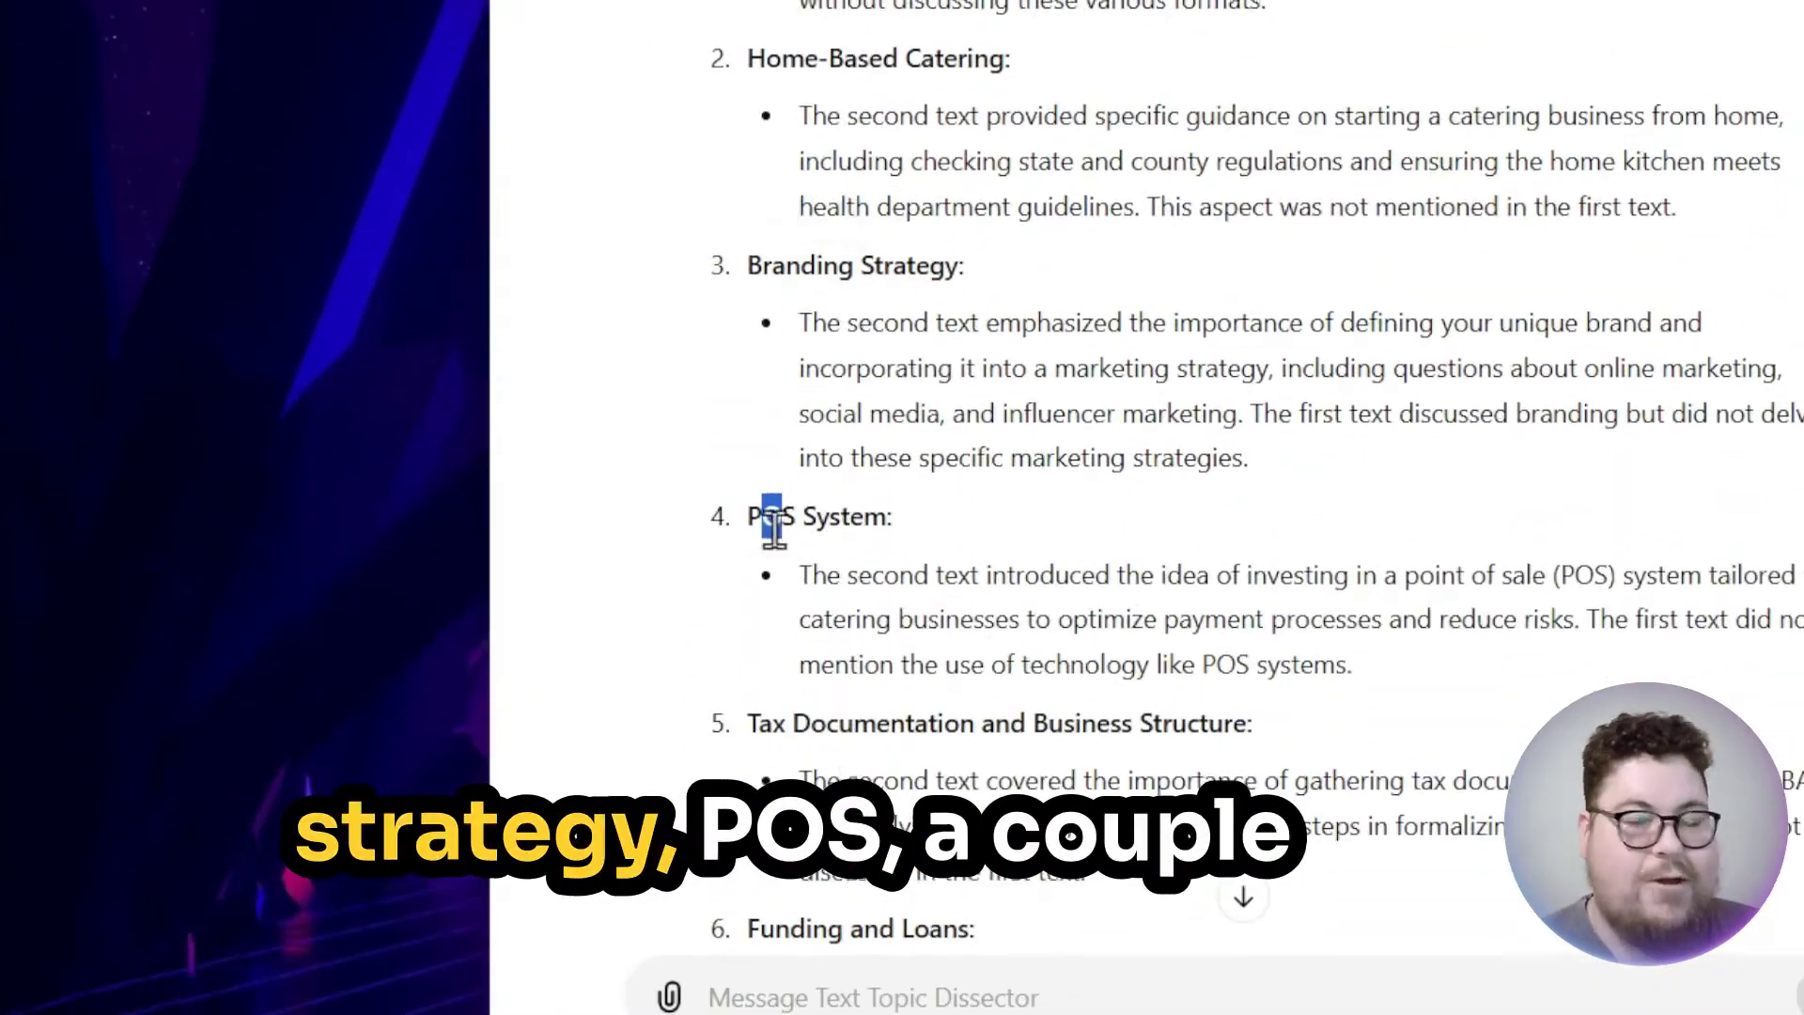
{"action": "scroll", "coordinate": [808, 610], "scroll_direction": "down", "scroll_amount": 5}
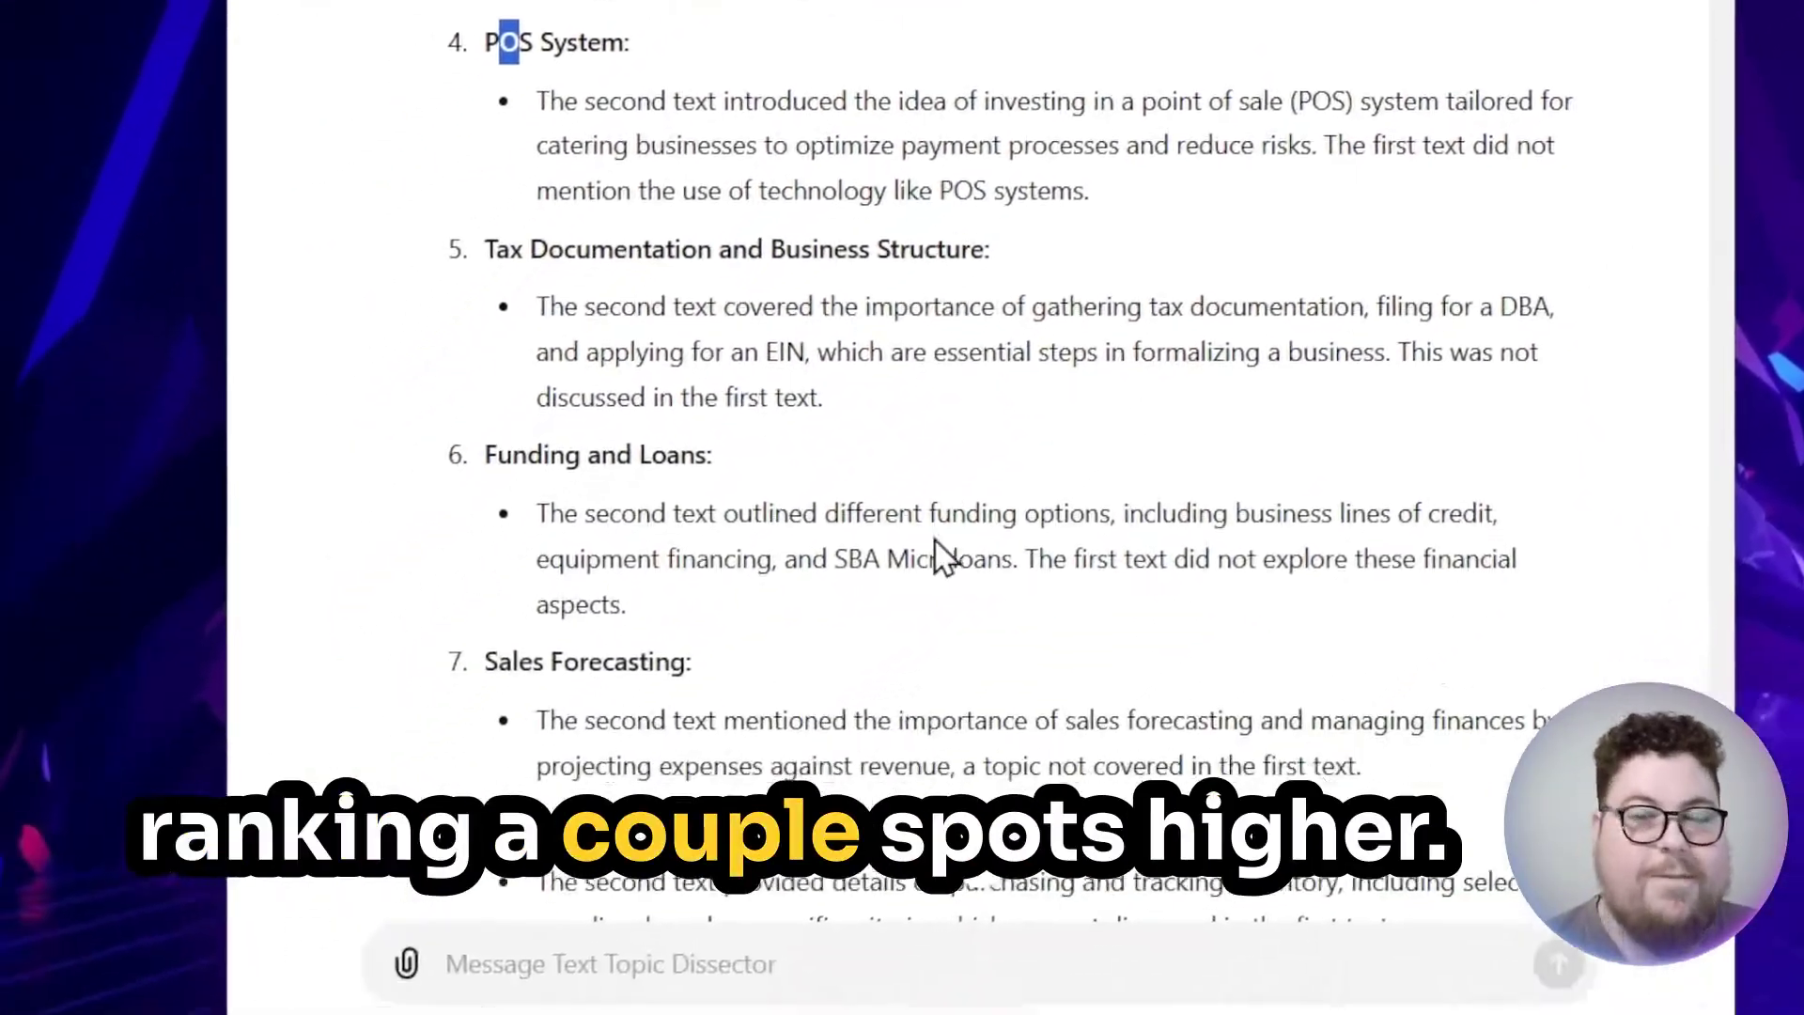
{"action": "scroll", "coordinate": [949, 663], "scroll_direction": "down", "scroll_amount": 5}
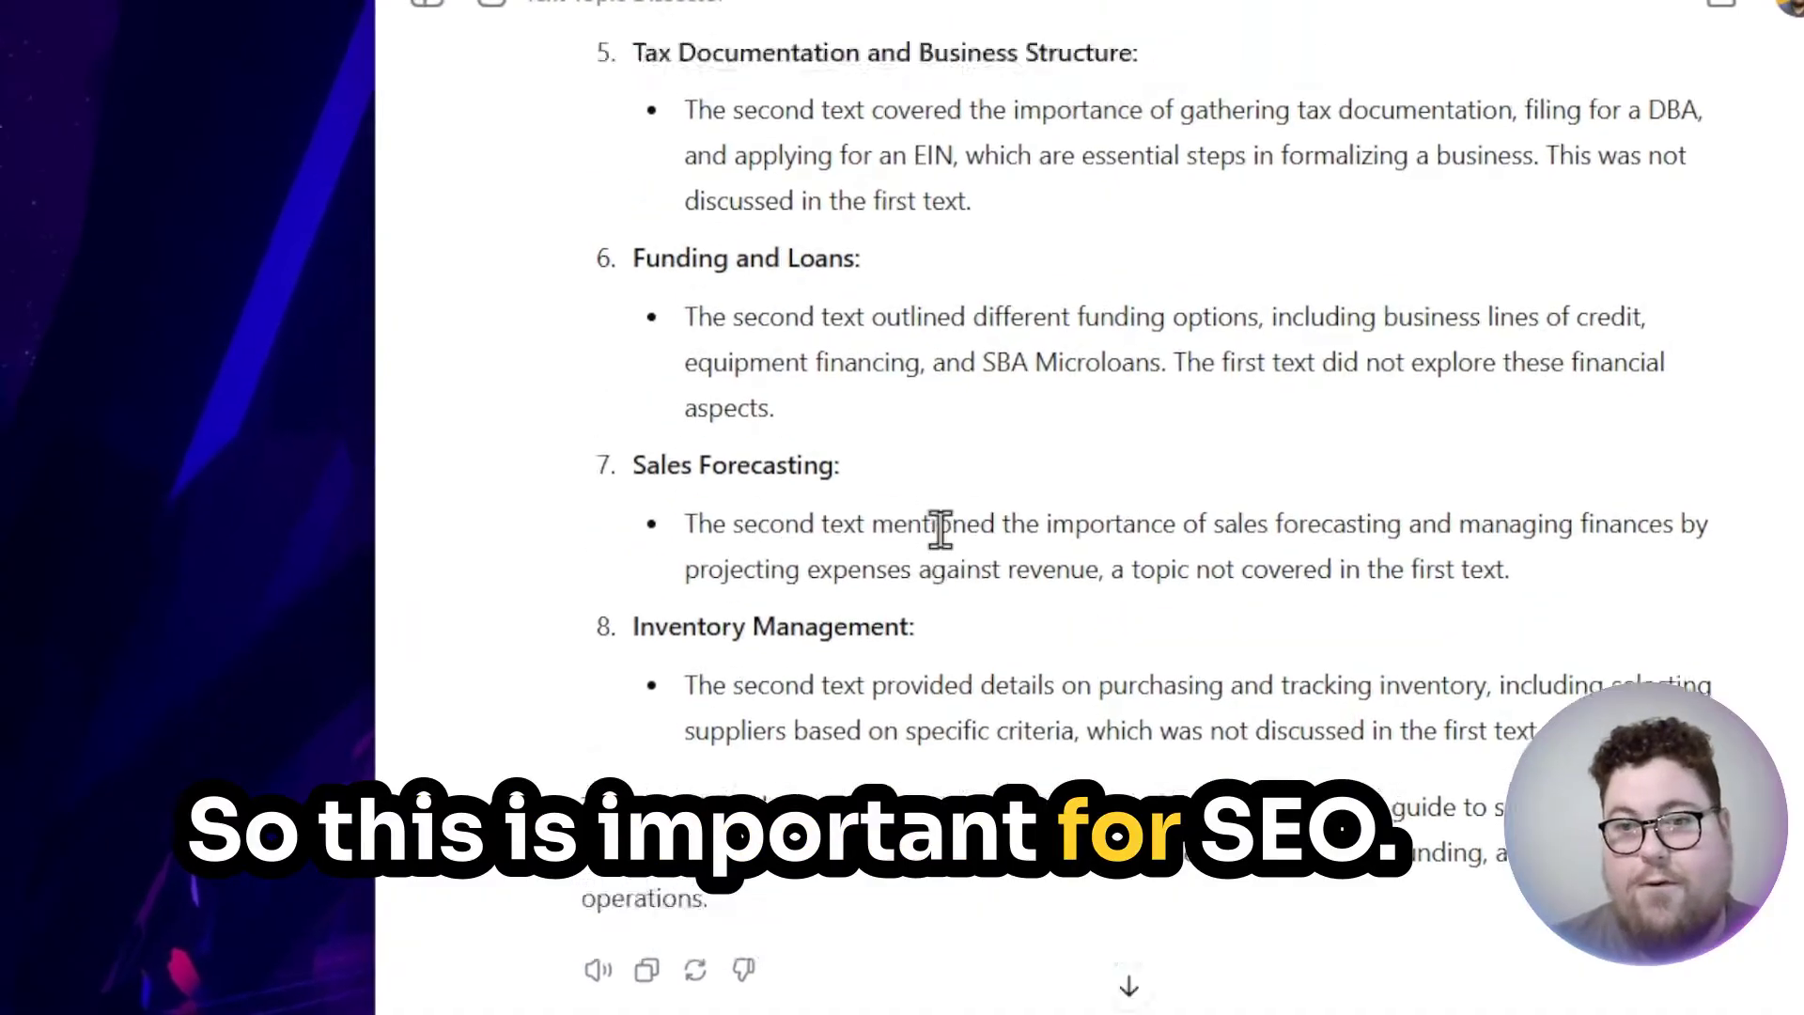
{"action": "scroll", "coordinate": [942, 529], "scroll_direction": "up", "scroll_amount": 2}
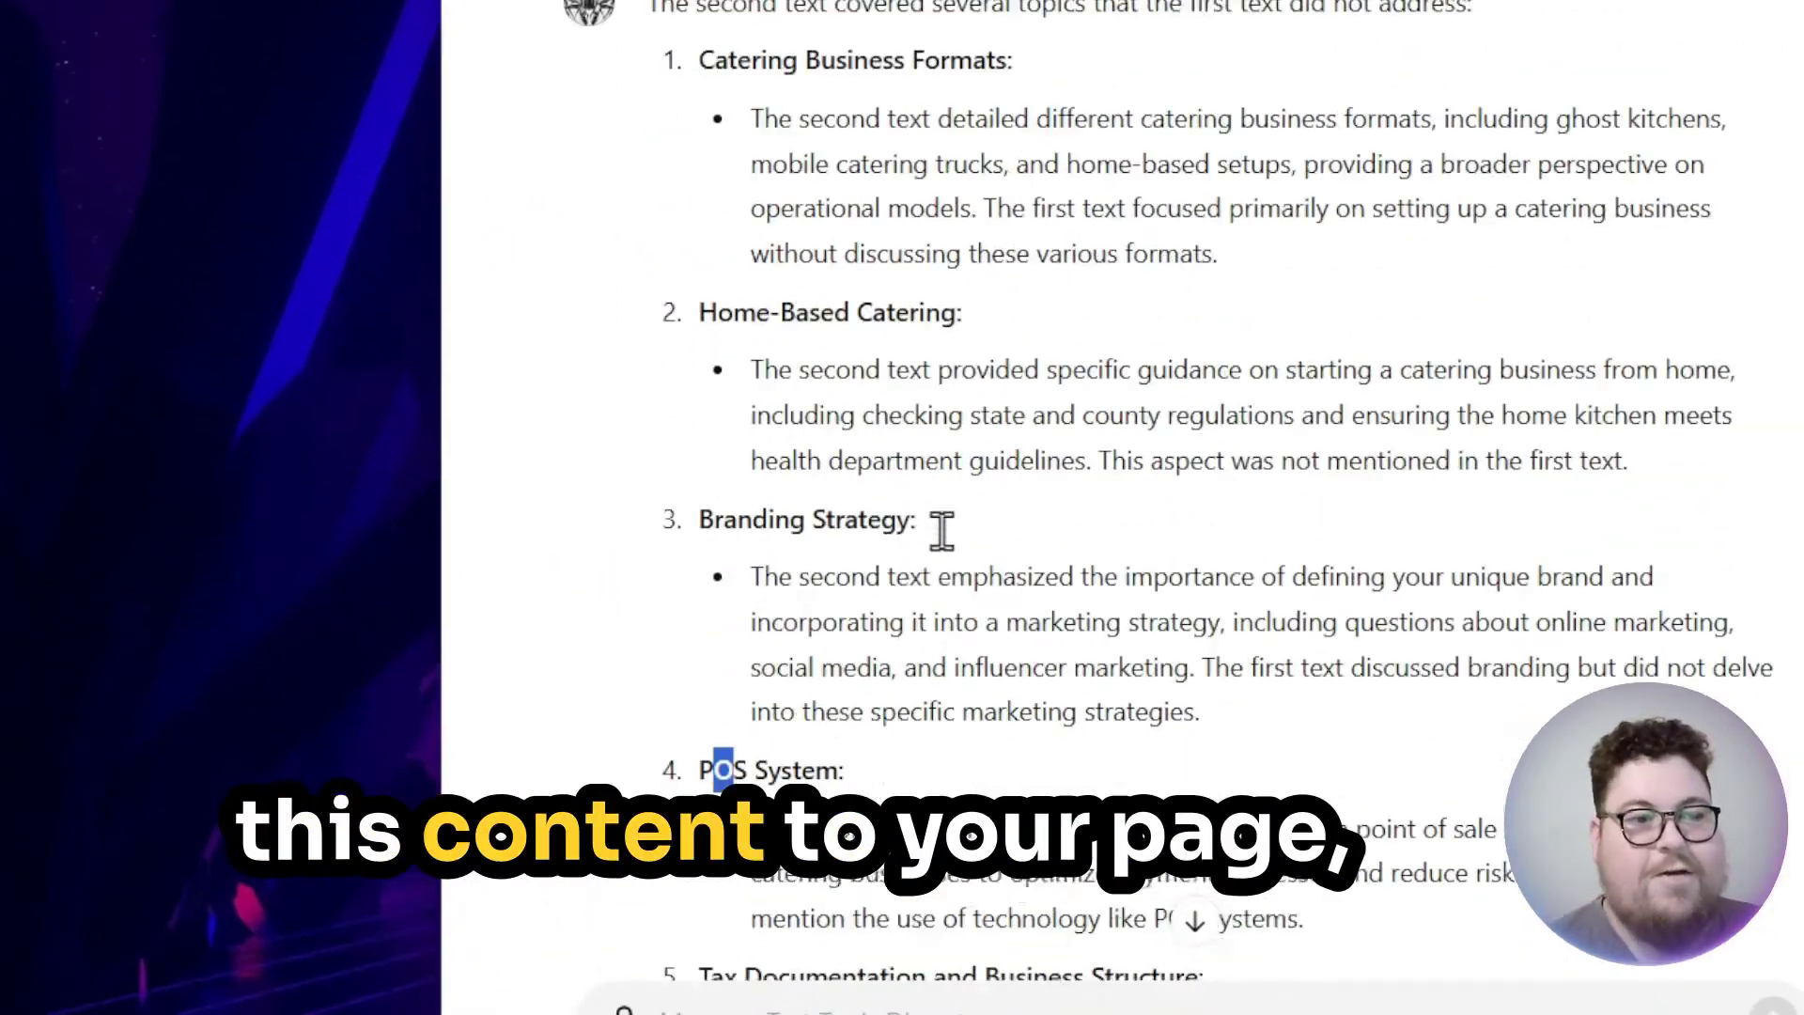
{"action": "scroll", "coordinate": [945, 537], "scroll_direction": "down", "scroll_amount": 1}
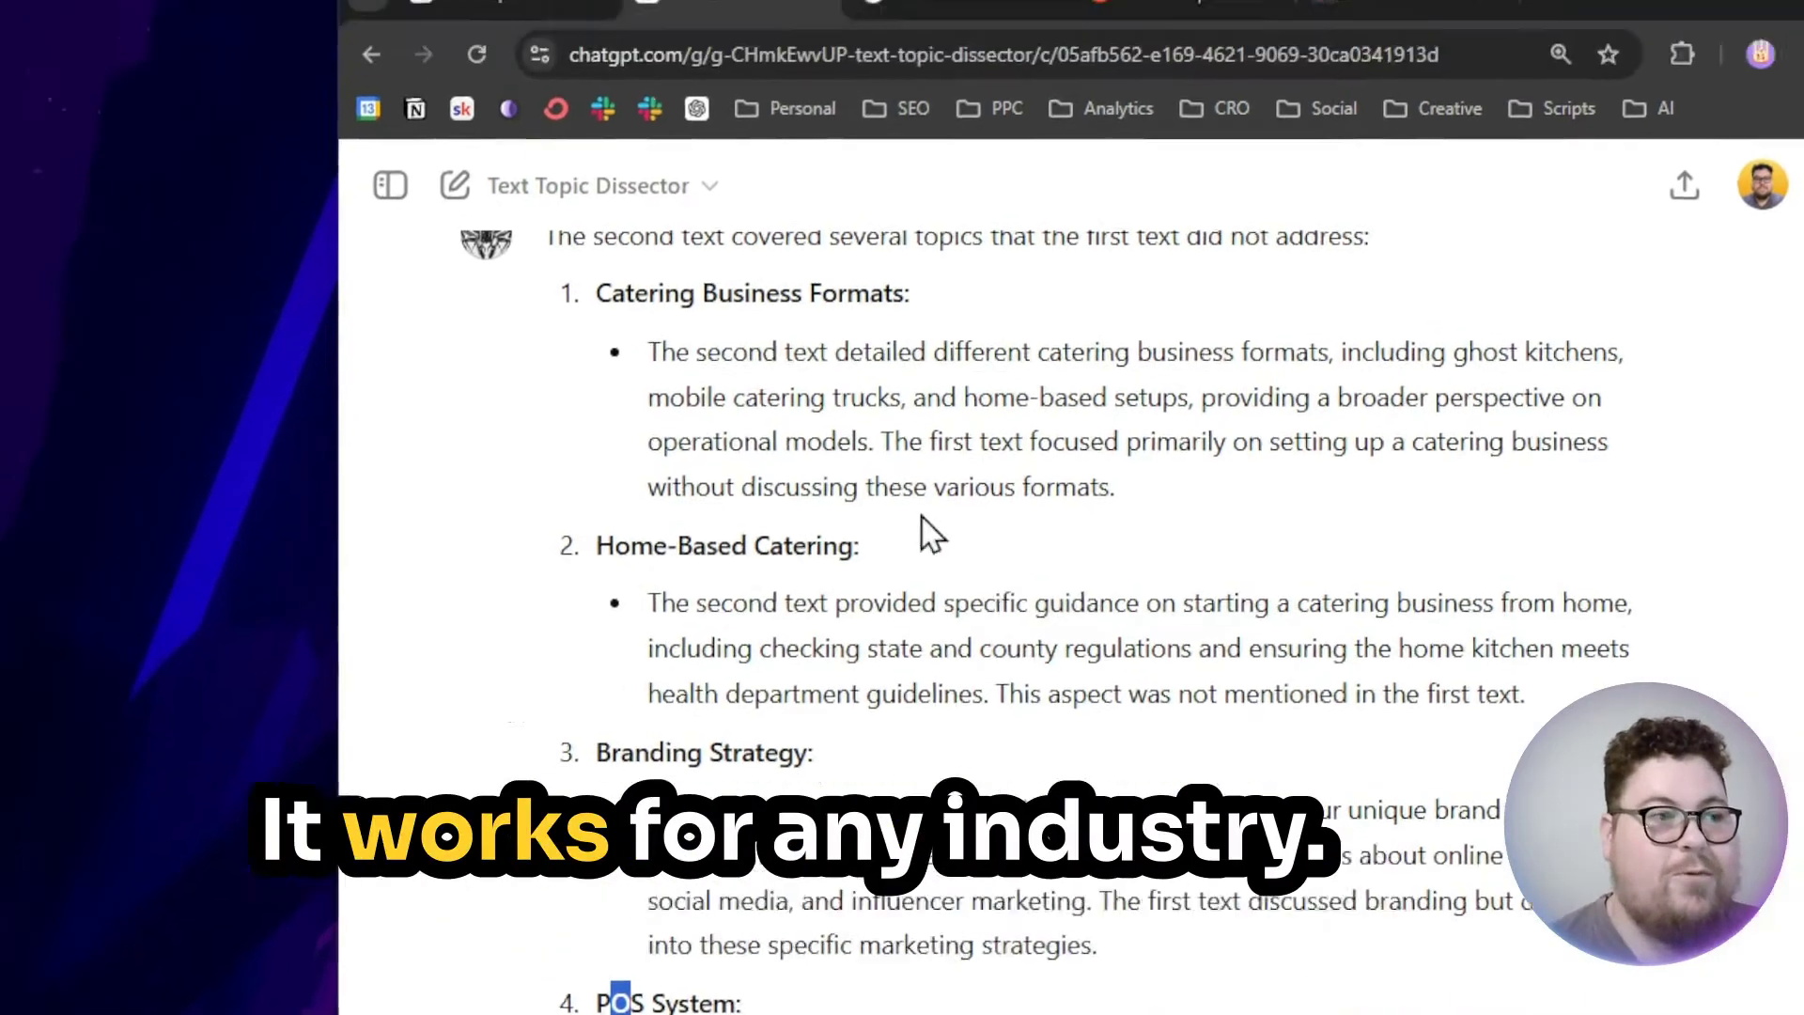
{"action": "scroll", "coordinate": [940, 507], "scroll_direction": "up", "scroll_amount": 5}
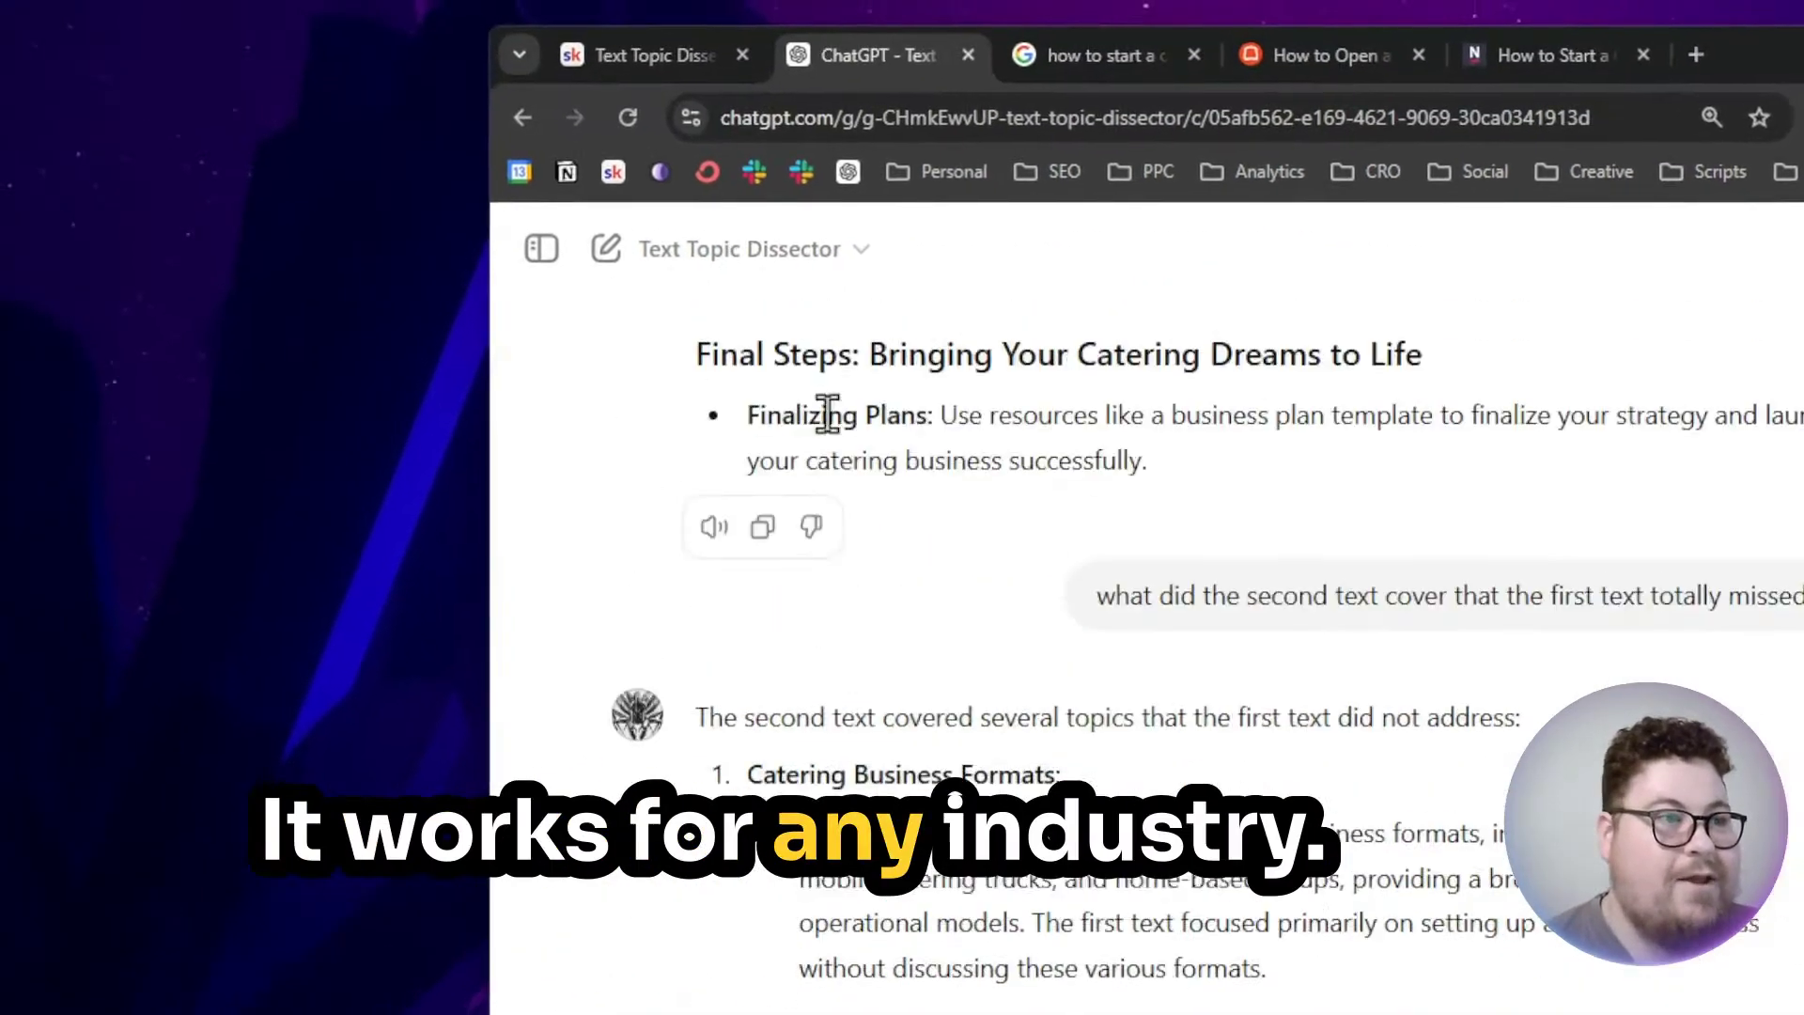
{"action": "left_click", "coordinate": [665, 47]}
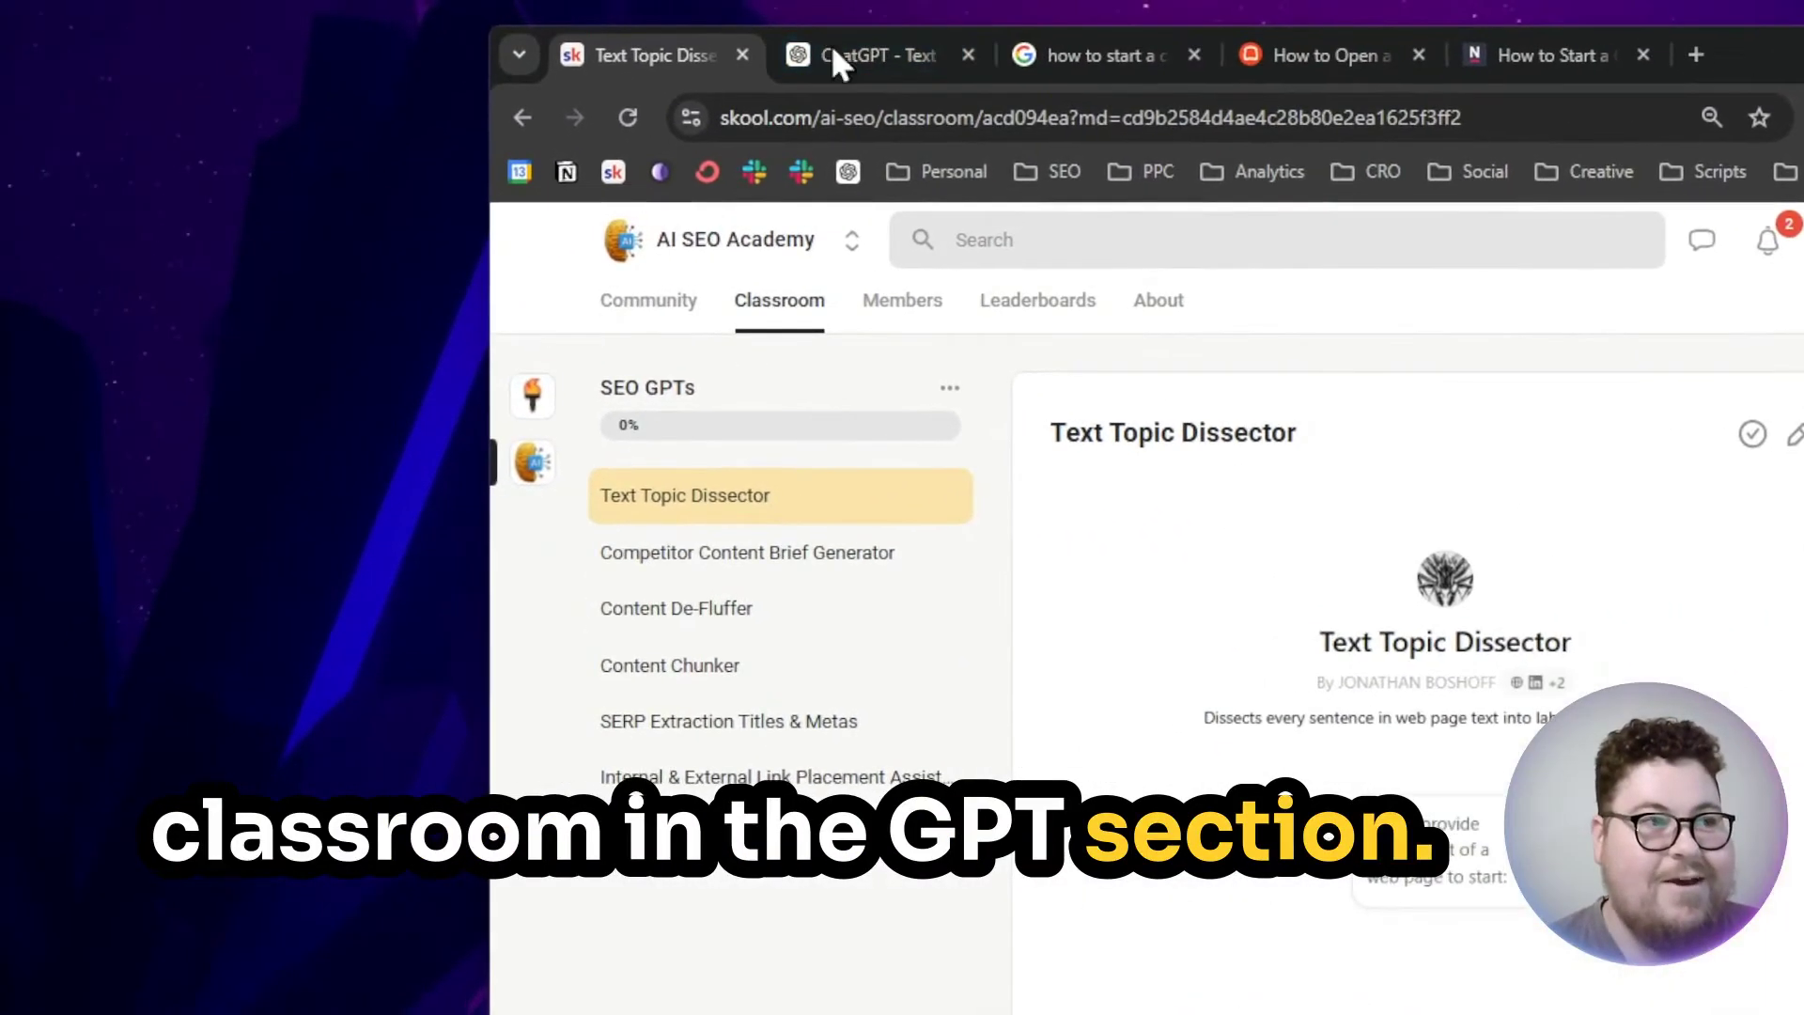
{"action": "left_click", "coordinate": [470, 8]}
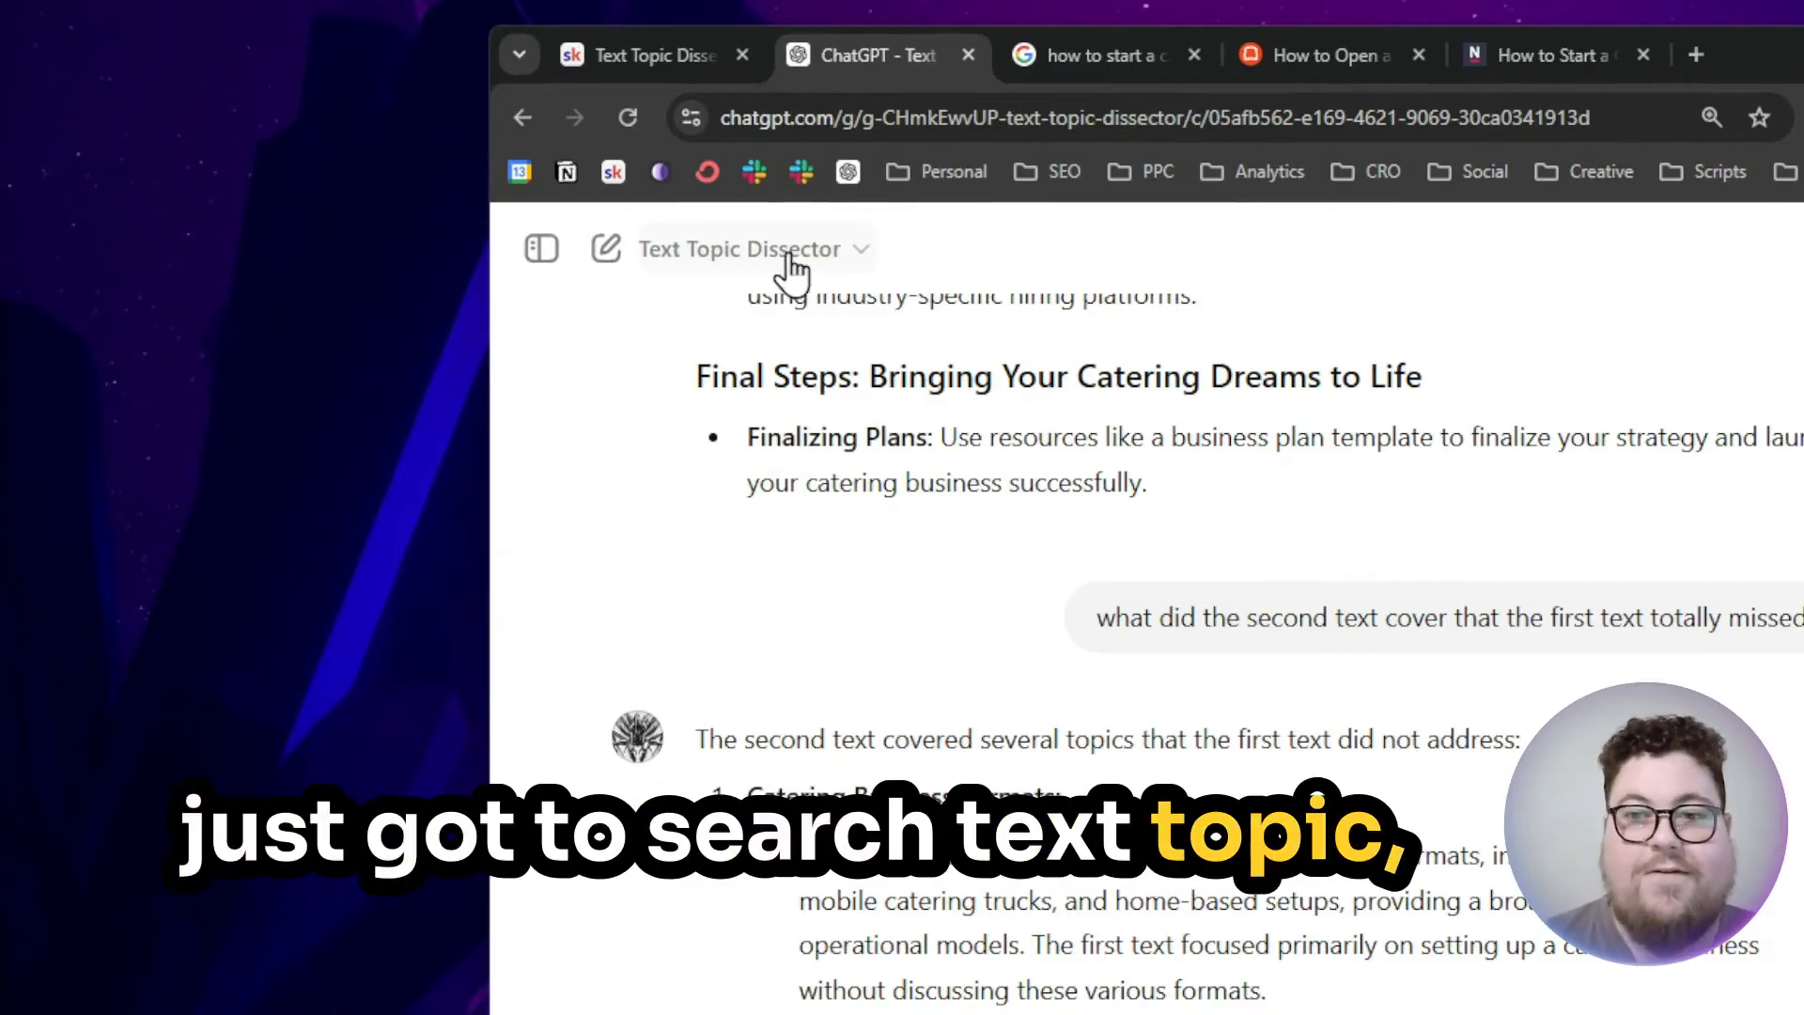
{"action": "scroll", "coordinate": [1057, 483], "scroll_direction": "down", "scroll_amount": 10}
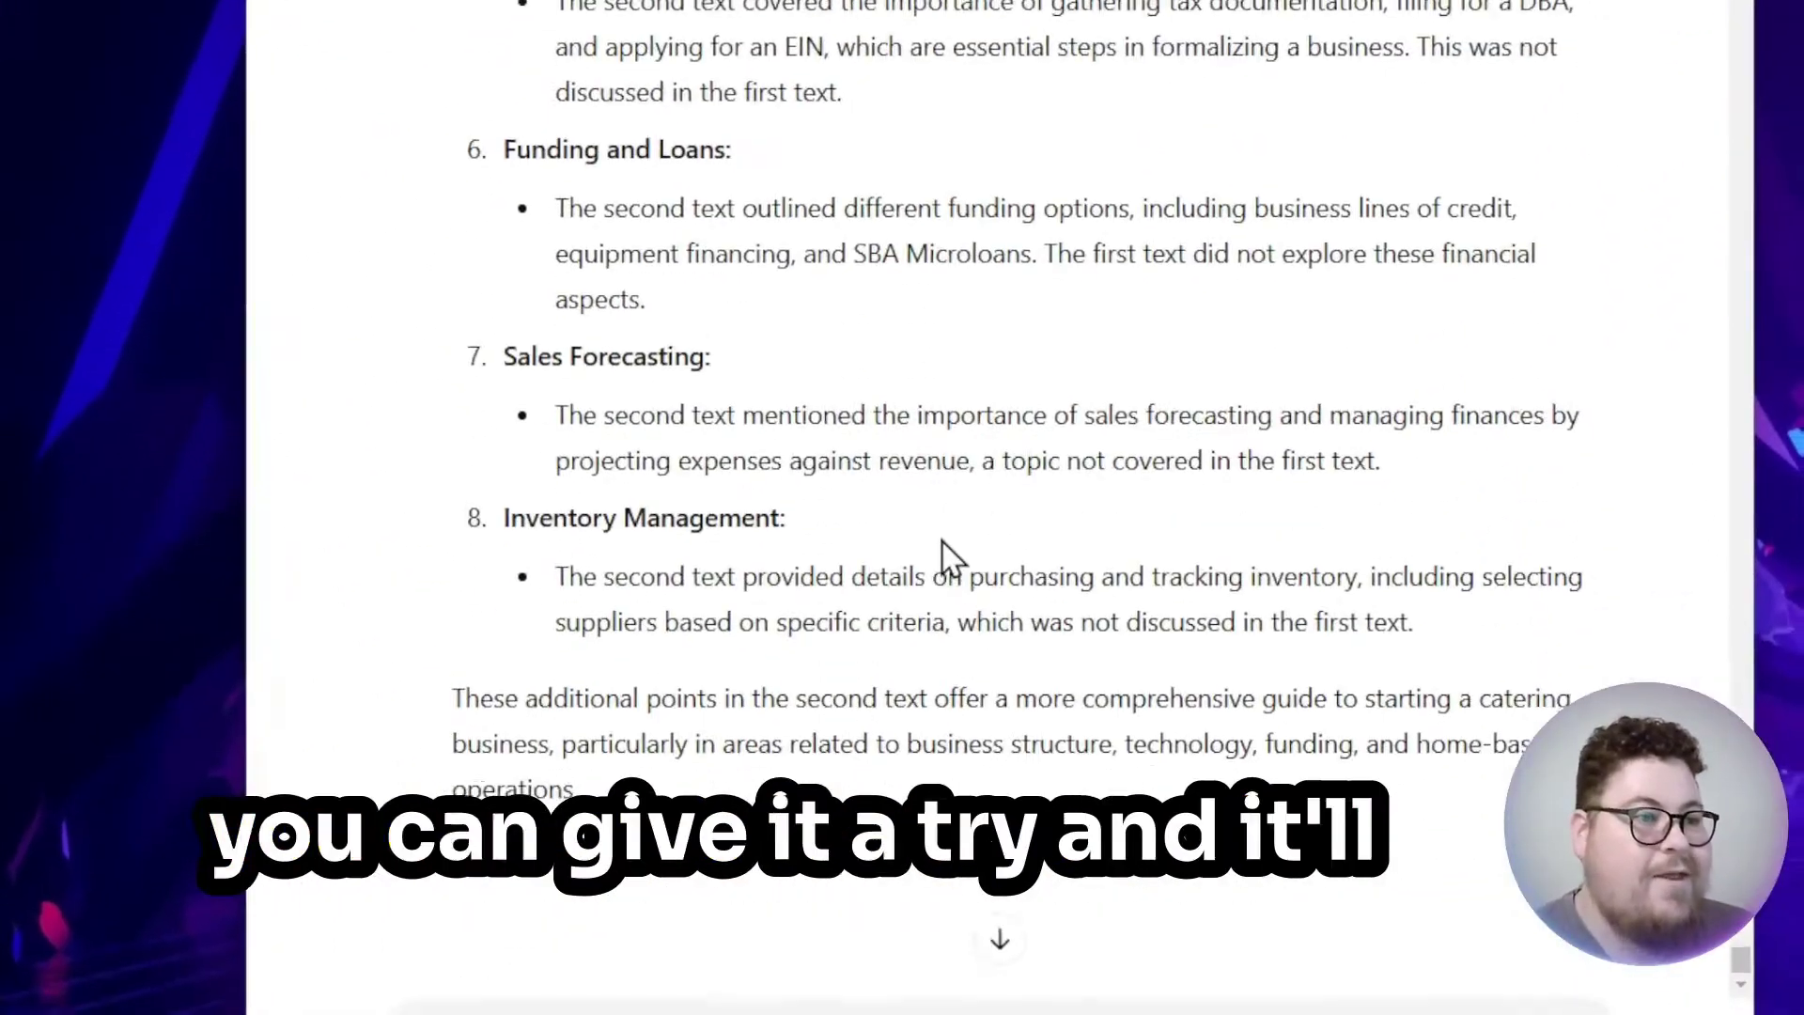
{"action": "scroll", "coordinate": [940, 531], "scroll_direction": "up", "scroll_amount": 5}
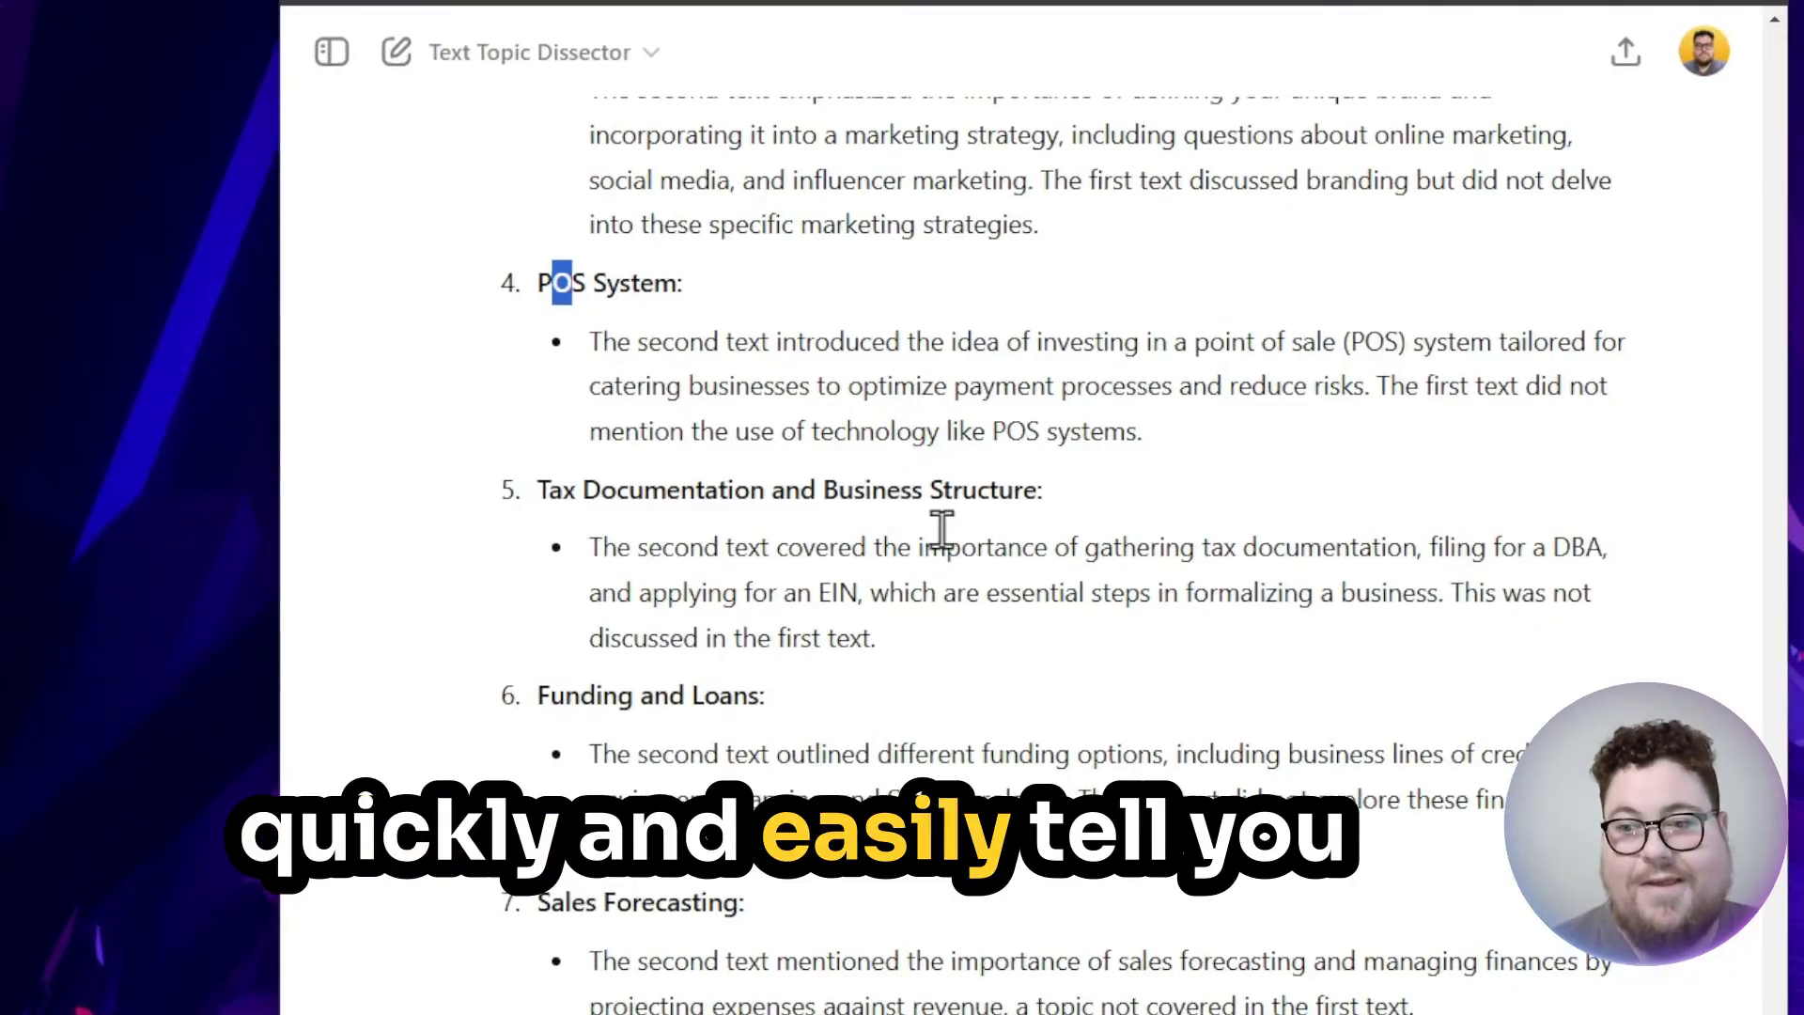